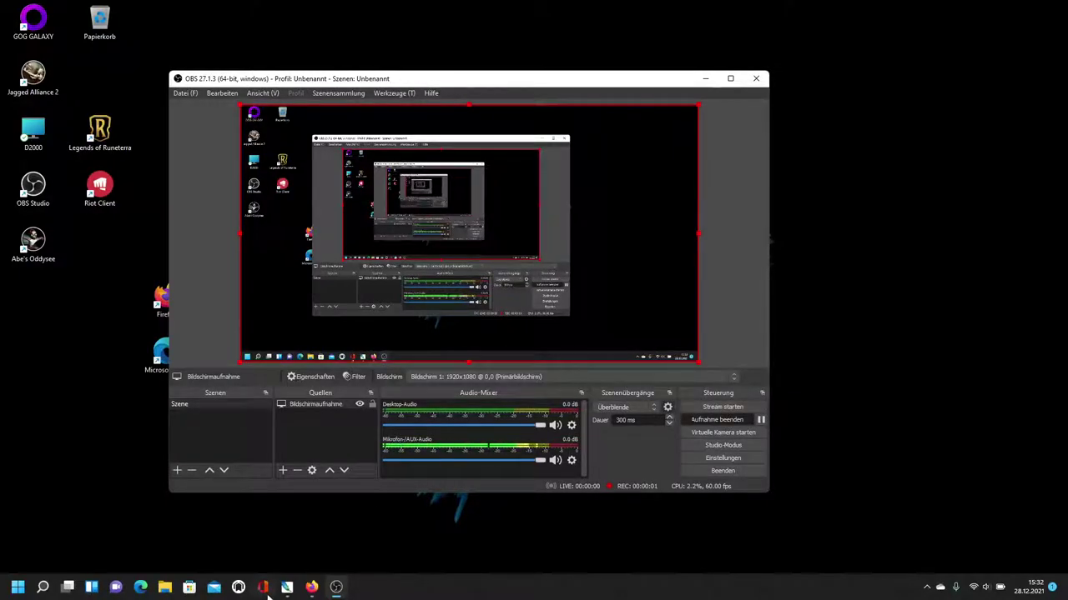
pyautogui.click(286, 587)
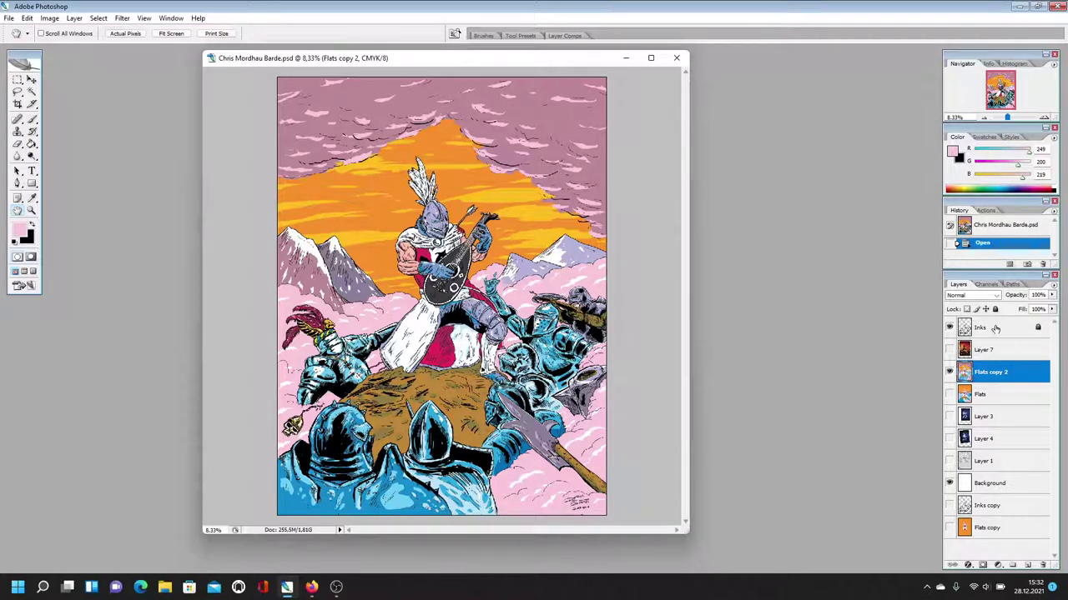
pyautogui.click(335, 588)
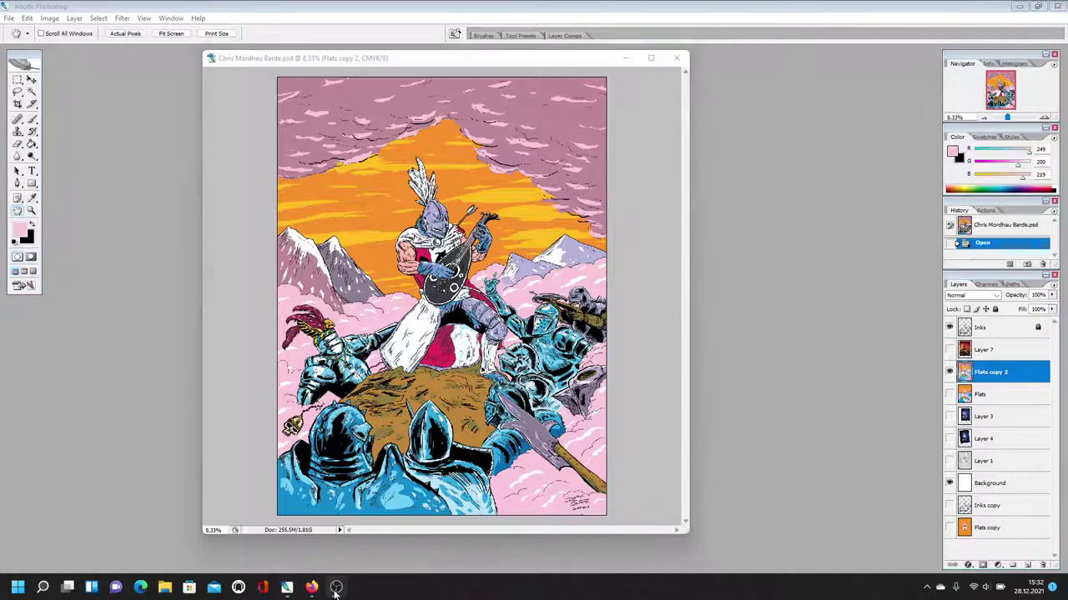
pyautogui.click(1013, 7)
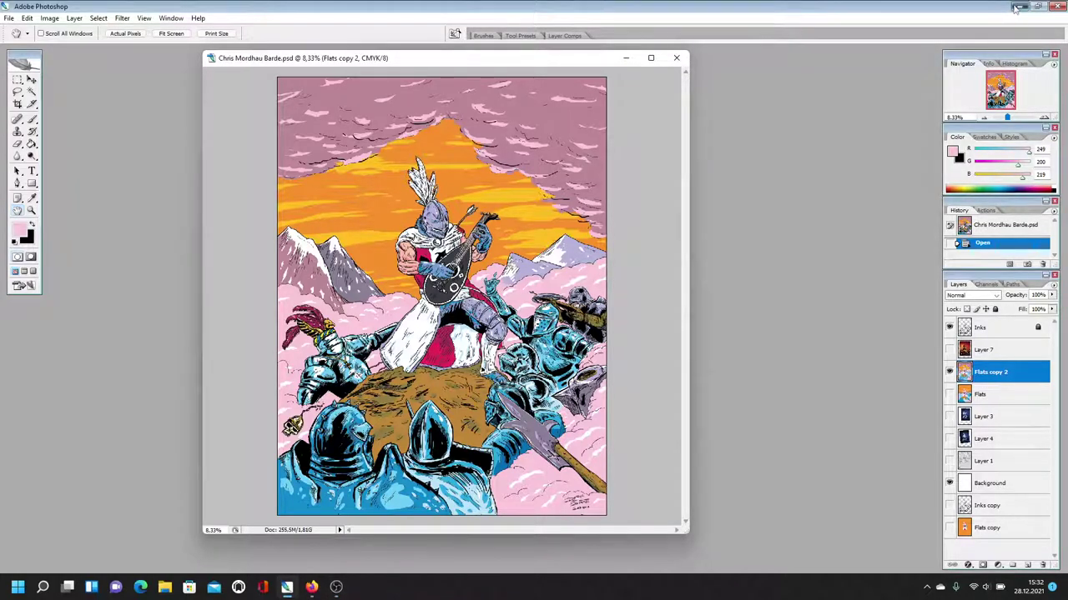
pyautogui.click(1017, 6)
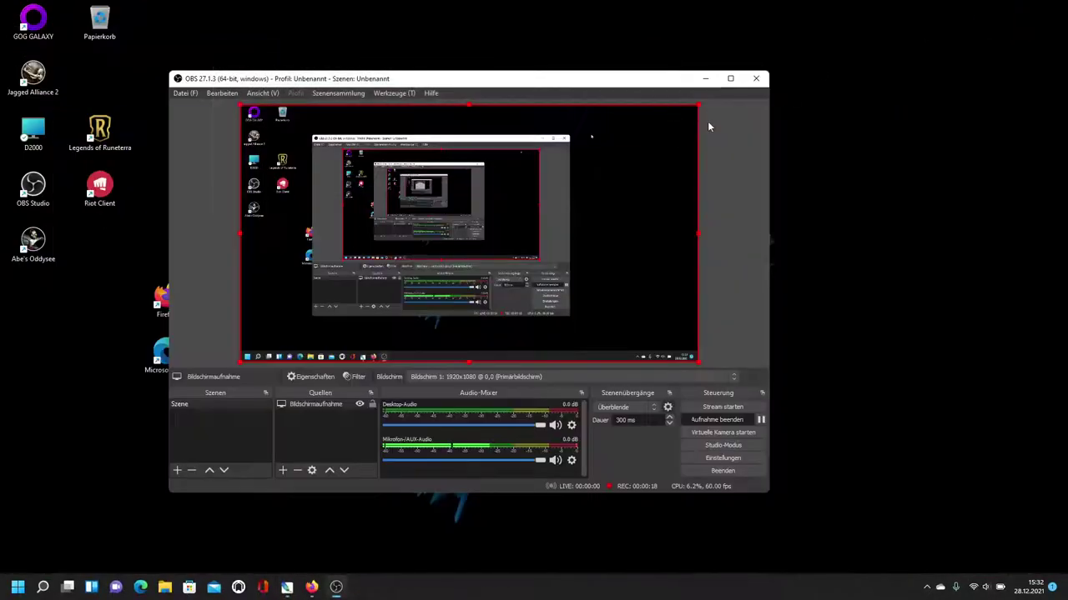
# - Switch to Photoshop and widen the artwork's document window
pyautogui.click(287, 589)
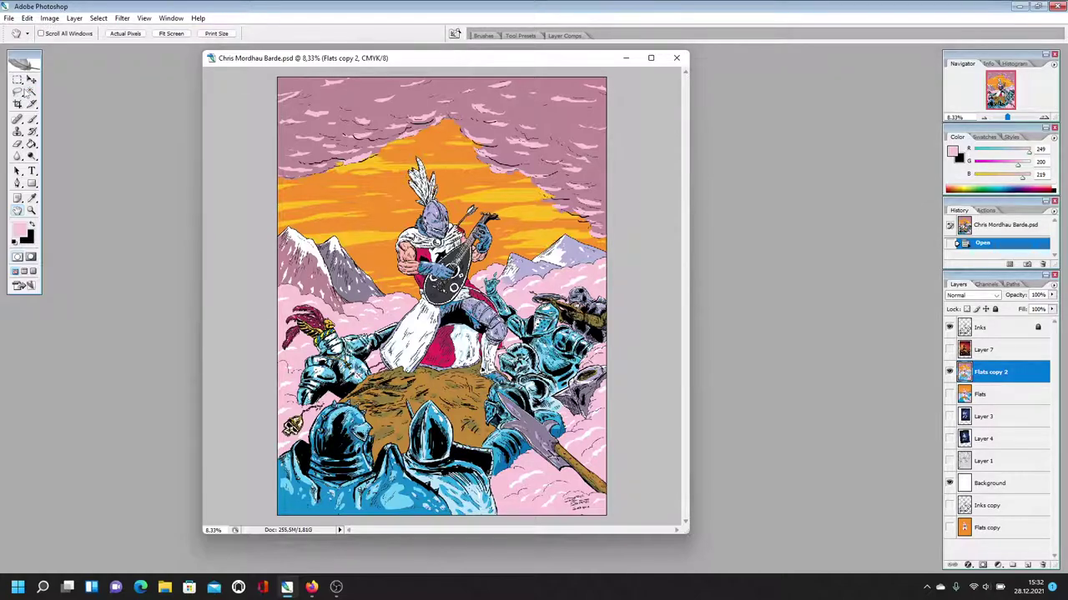
pyautogui.click(32, 211)
pyautogui.moveTo(689, 239); pyautogui.dragTo(792, 239)
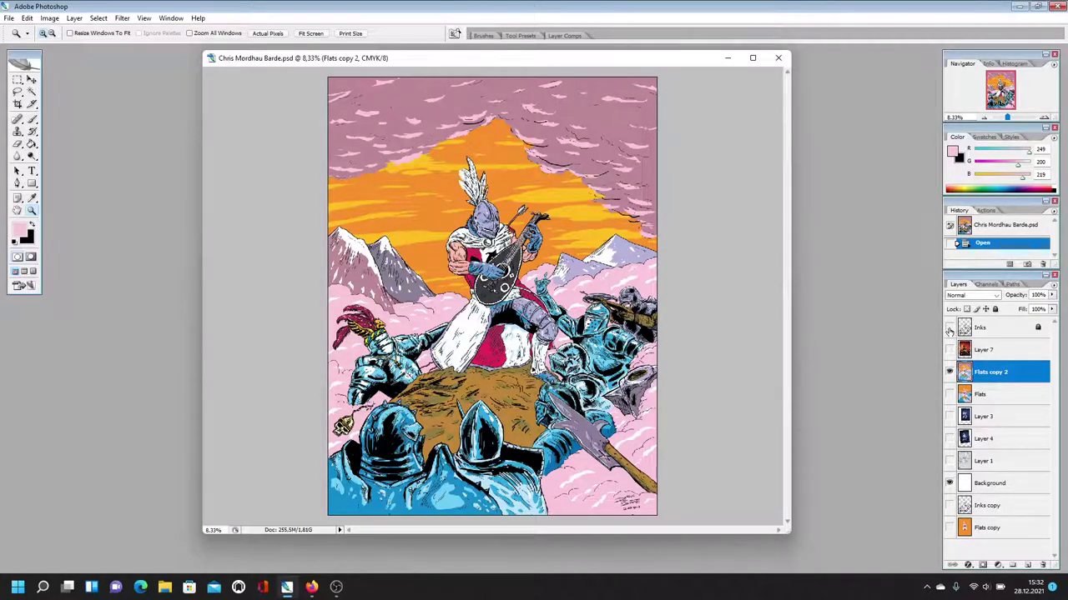
# - Toggle the visibility of the Inks and Flats copy 2 layers to compare the line art with its colours
pyautogui.click(949, 328)
pyautogui.click(948, 328)
pyautogui.click(948, 375)
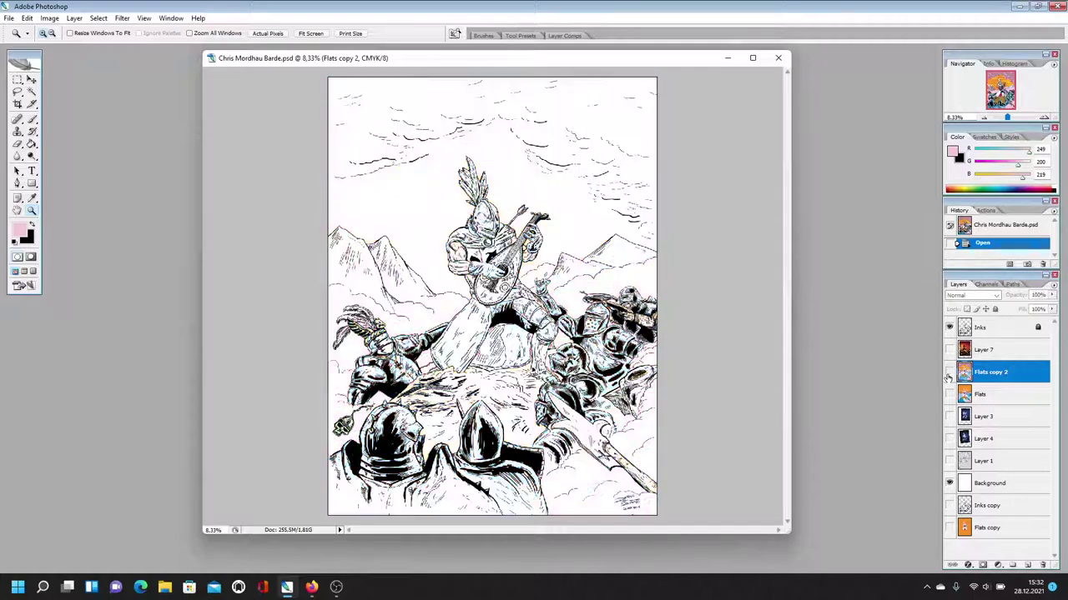
pyautogui.click(948, 374)
pyautogui.click(948, 374)
pyautogui.click(948, 374)
# - Hide the Background layer and view the Inks and Flats copy 2 layers separately on transparency
pyautogui.click(948, 372)
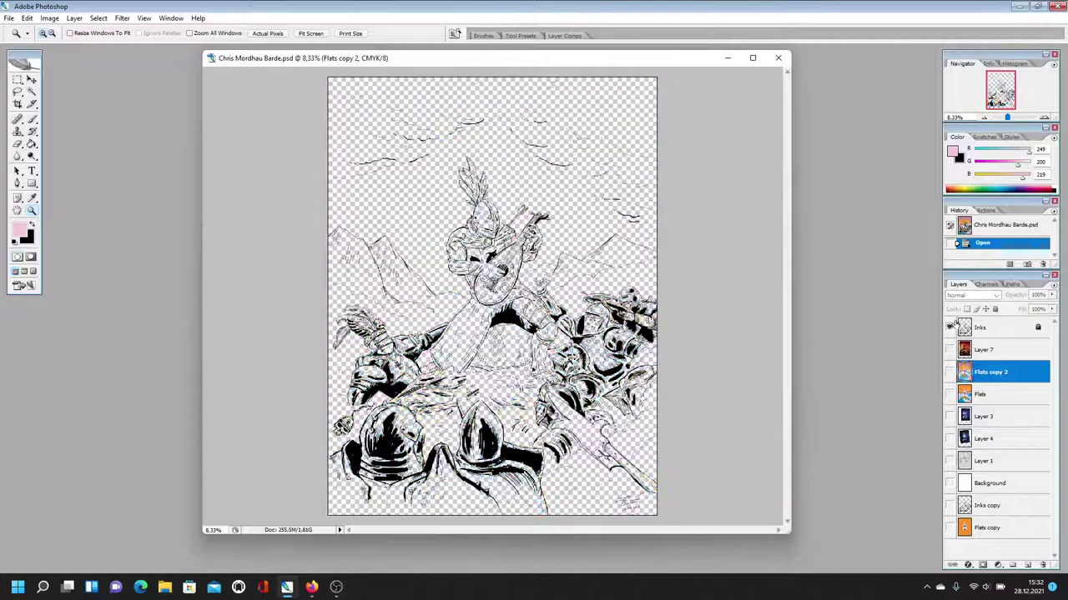
pyautogui.click(948, 328)
pyautogui.click(950, 328)
pyautogui.click(948, 327)
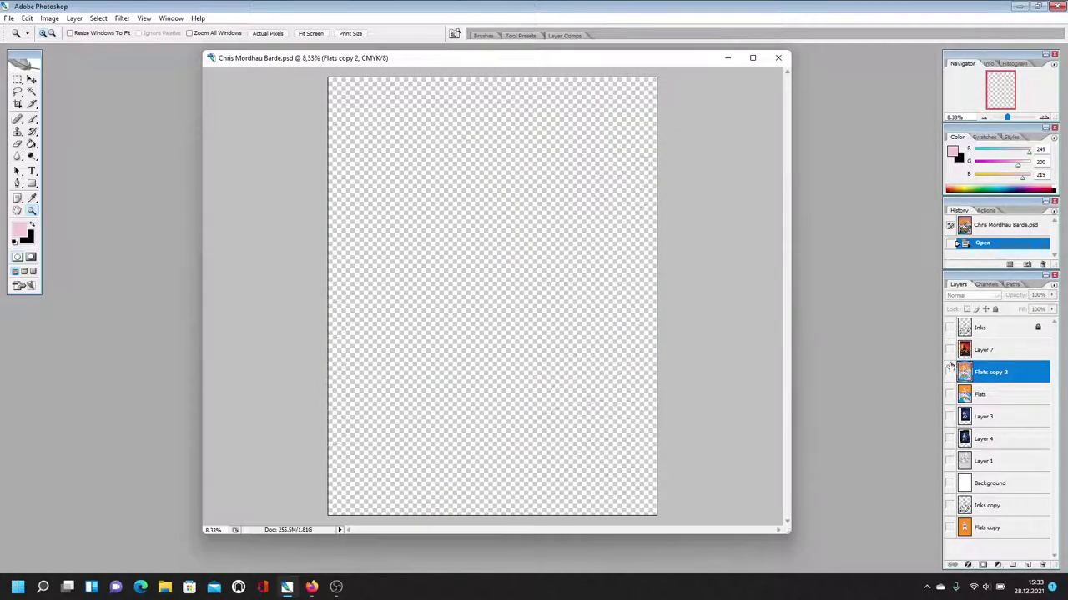
pyautogui.click(949, 373)
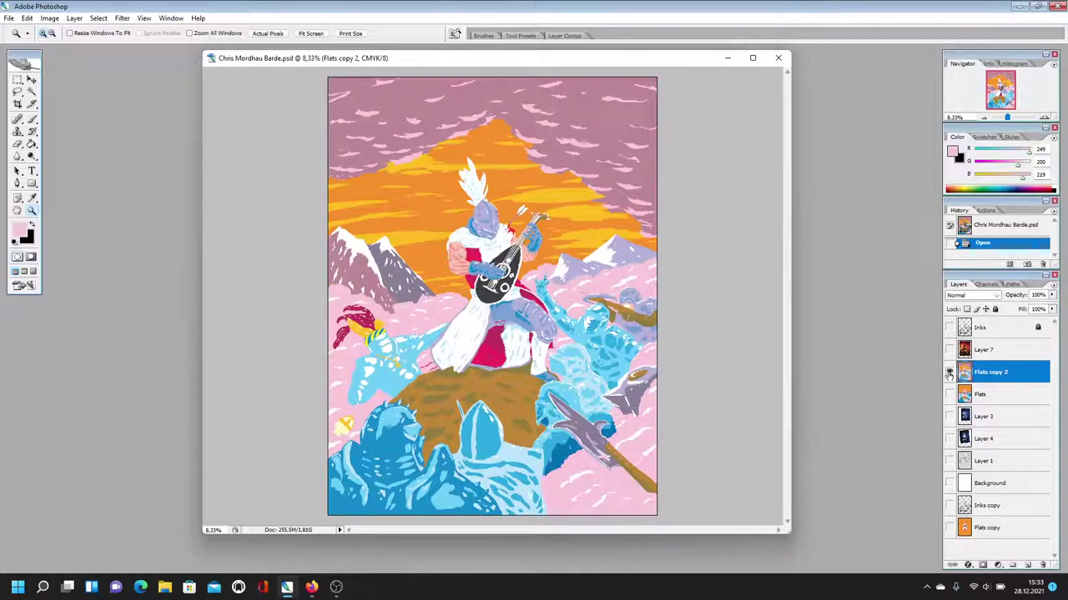
pyautogui.click(949, 373)
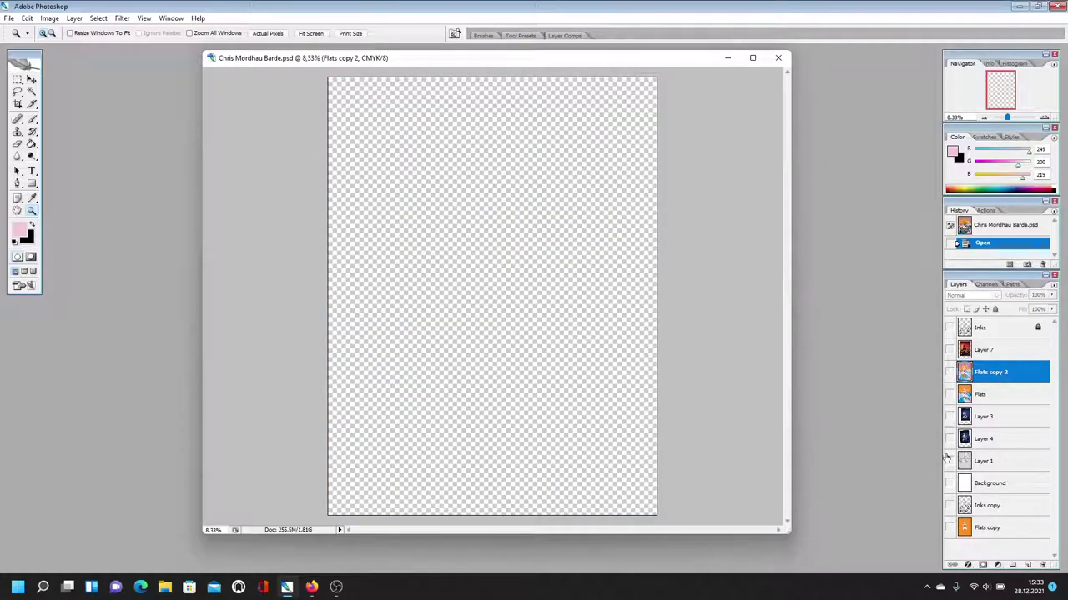
# - Turn on the Background, Flats copy 2 and Inks layers to display the complete coloured artwork
pyautogui.click(948, 484)
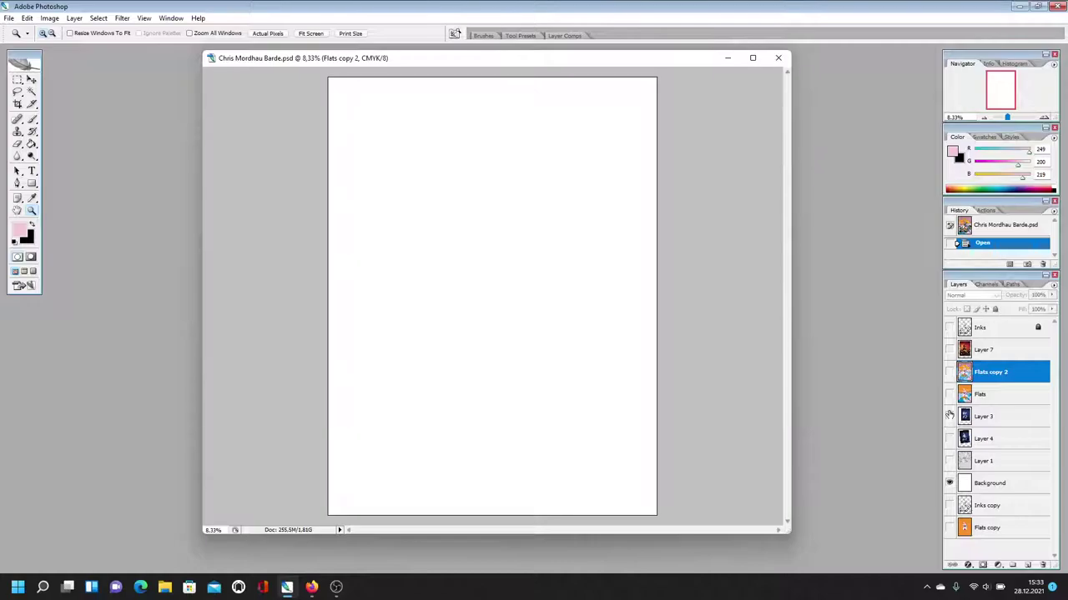
pyautogui.click(949, 482)
pyautogui.click(948, 483)
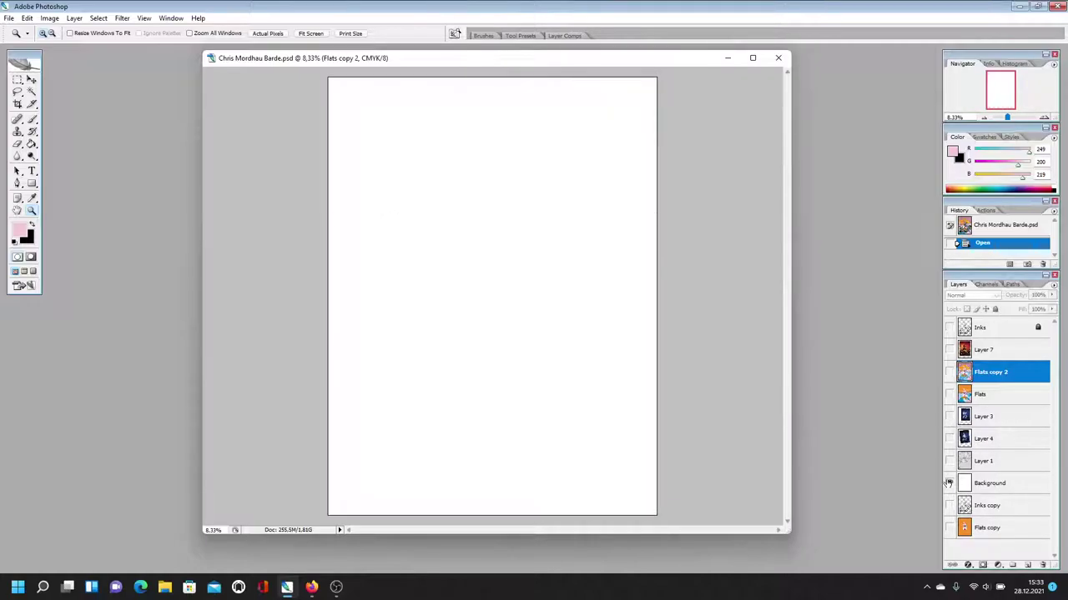
pyautogui.click(949, 373)
pyautogui.click(949, 328)
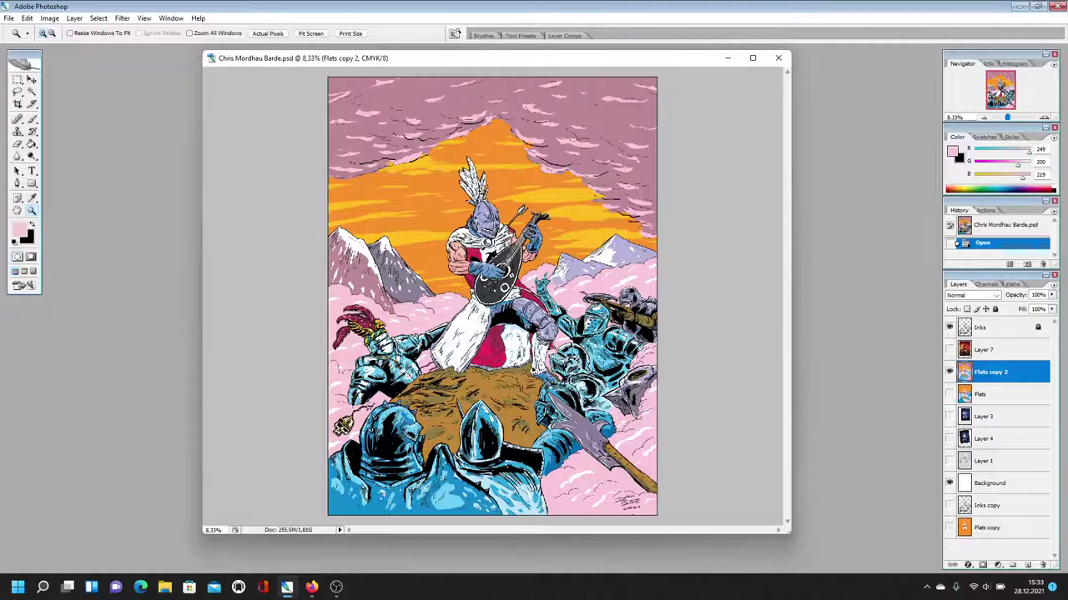
# - Try several magnifications of the artwork, including actual pixels, and settle on print size
pyautogui.click(533, 185)
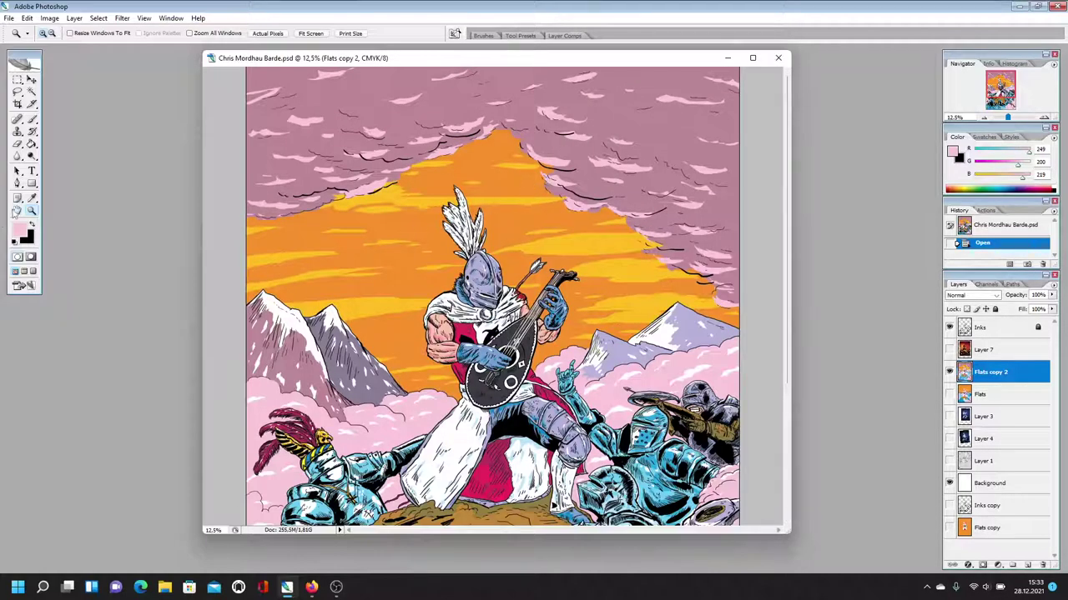
pyautogui.click(16, 212)
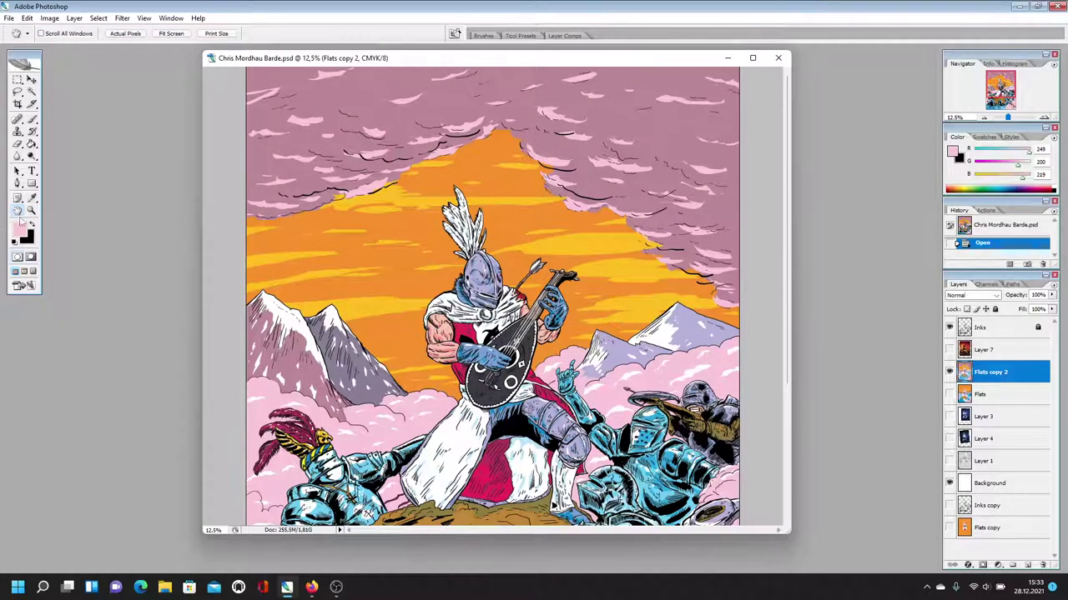
pyautogui.click(171, 33)
pyautogui.click(125, 34)
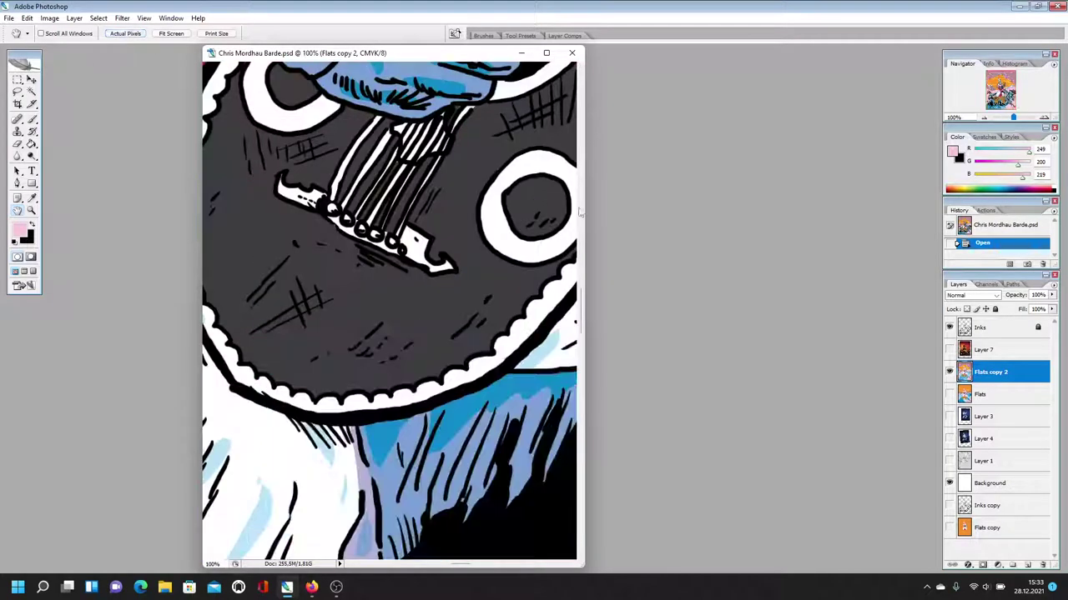
pyautogui.click(219, 33)
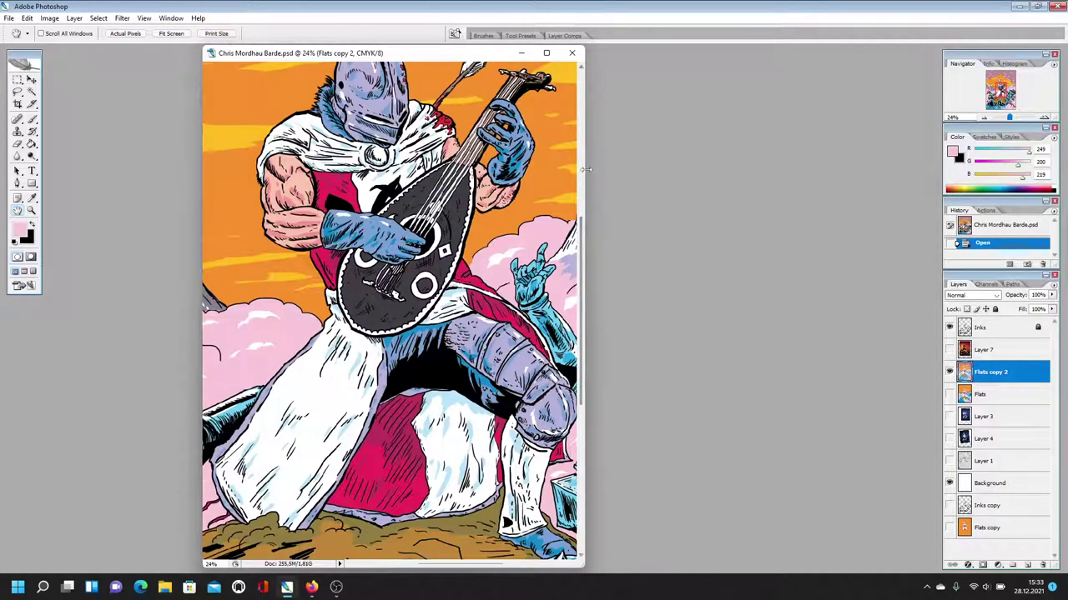
# - Enlarge the document window and display the artwork in full-screen mode with the menu bar
pyautogui.moveTo(584, 169); pyautogui.dragTo(941, 169)
pyautogui.moveTo(428, 58); pyautogui.dragTo(315, 74)
pyautogui.click(109, 32)
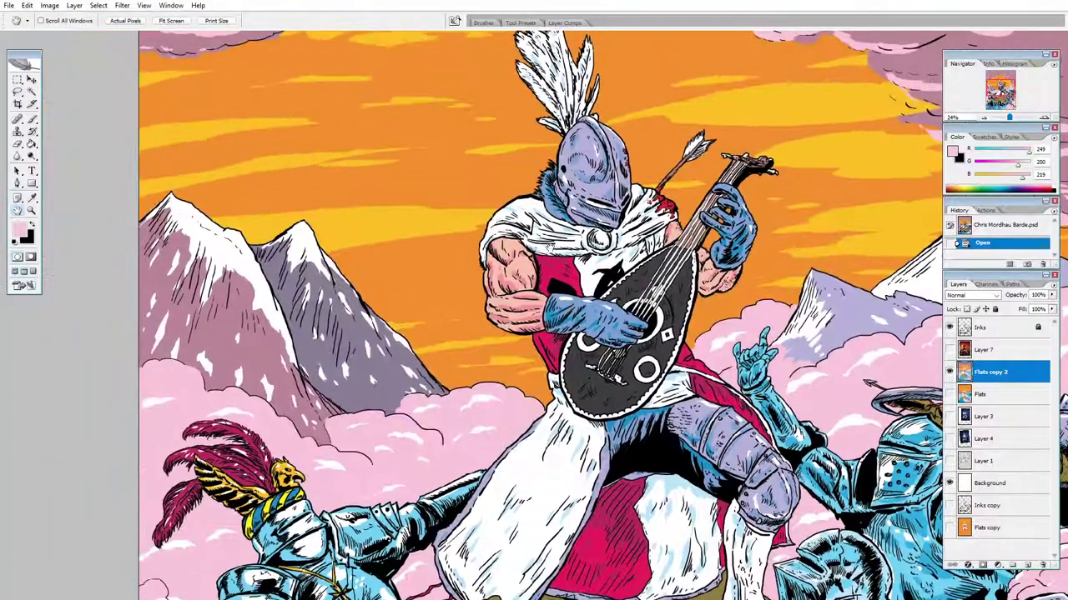
# - Examine the coloured artwork up close, covering the lute player, the surrounding knights and the halberd in the foreground
pyautogui.moveTo(568, 30); pyautogui.dragTo(436, 226)
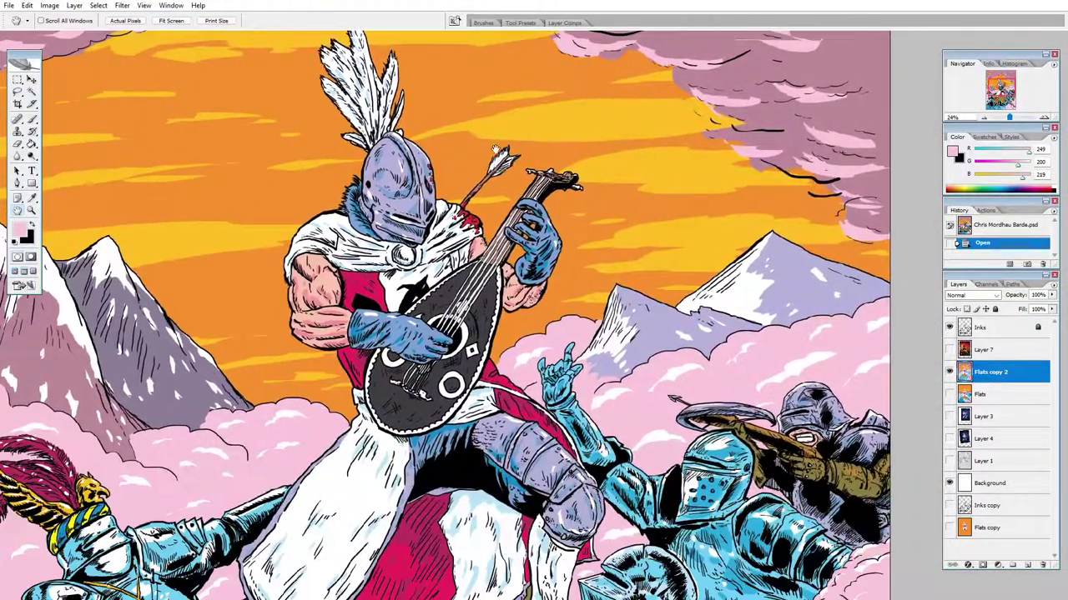
pyautogui.moveTo(481, 339); pyautogui.dragTo(466, 240)
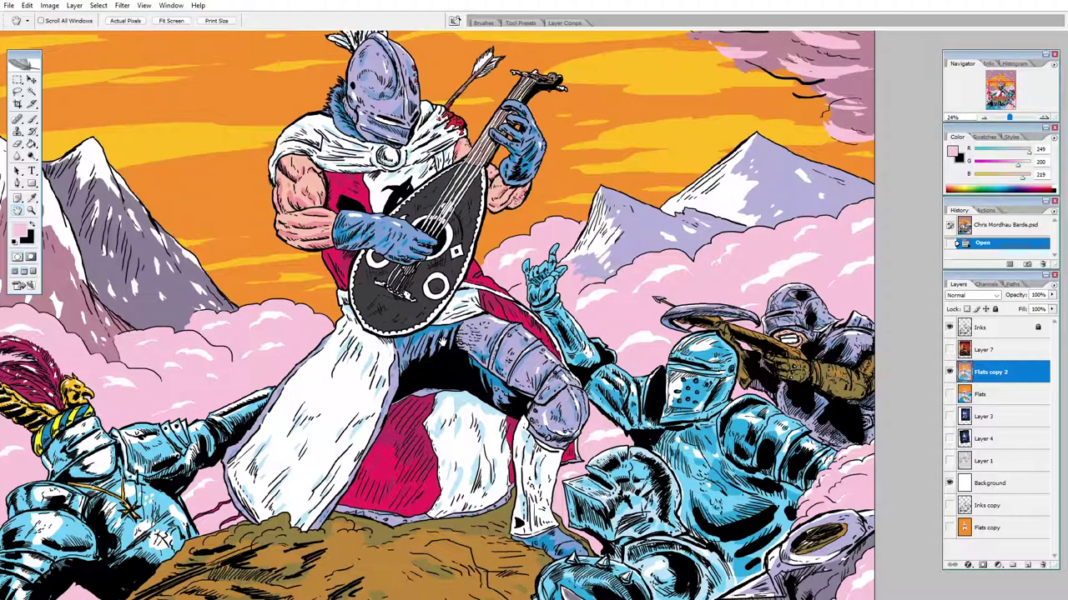
pyautogui.moveTo(444, 343); pyautogui.dragTo(540, 262)
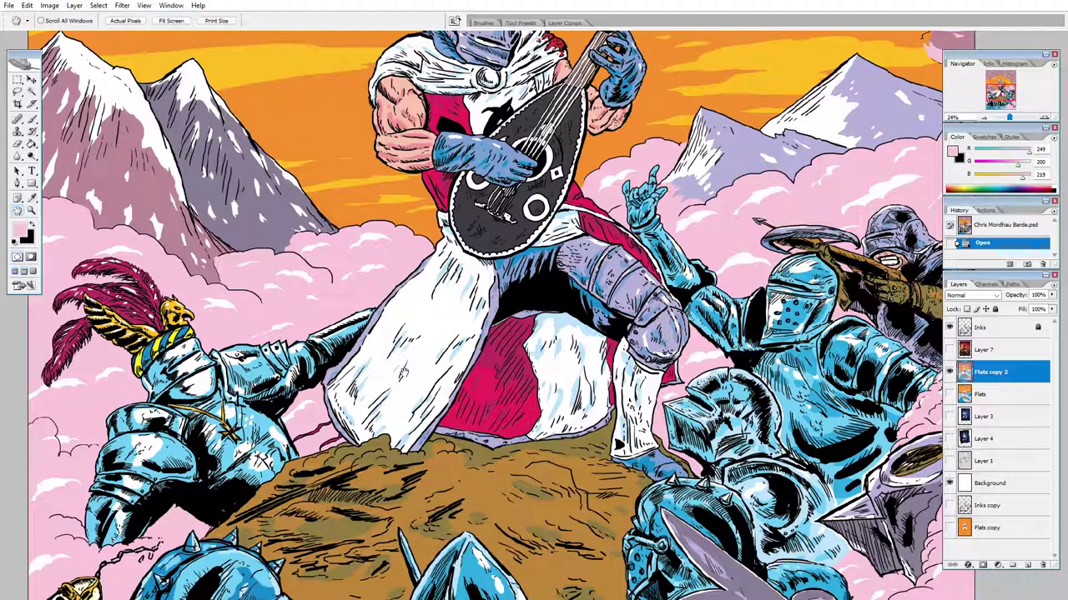
pyautogui.moveTo(403, 371); pyautogui.dragTo(414, 215)
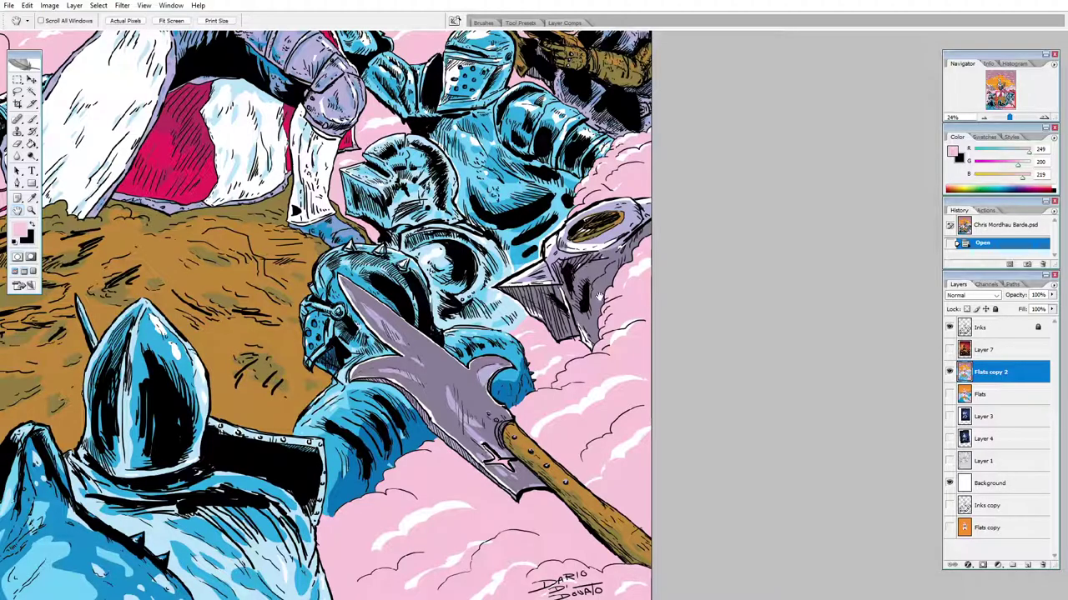
pyautogui.moveTo(467, 506); pyautogui.dragTo(470, 449)
pyautogui.moveTo(506, 313); pyautogui.dragTo(830, 599)
# - Hide the Inks and Flats copy 2 layers and show the Layer 7 reference painting fitted to the screen
pyautogui.click(949, 327)
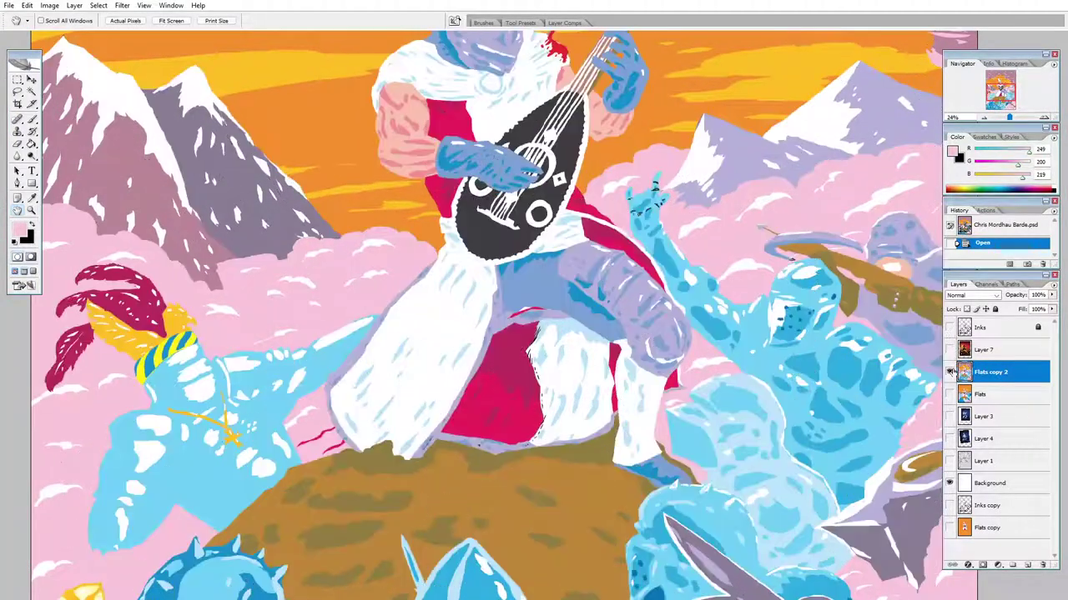
pyautogui.click(949, 372)
pyautogui.click(949, 350)
pyautogui.click(949, 349)
pyautogui.click(949, 350)
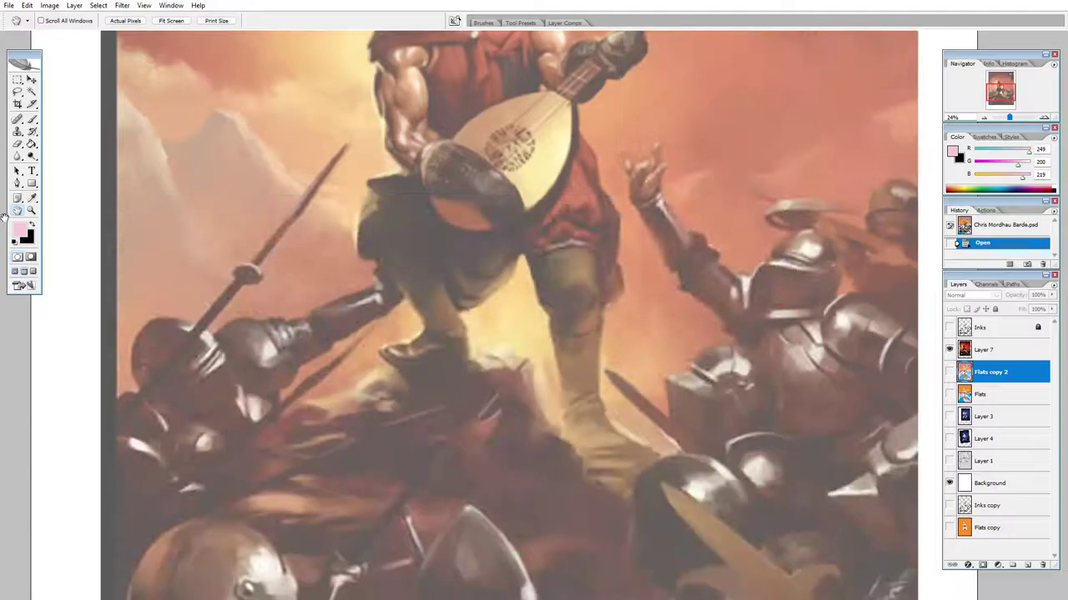
pyautogui.doubleClick(16, 211)
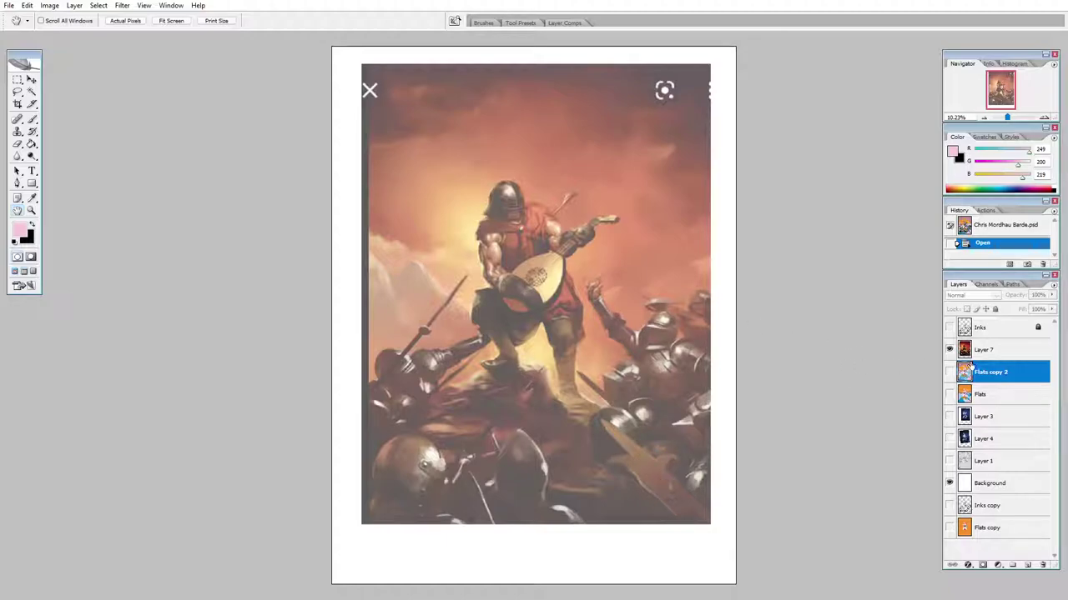
# - Alternate the visibility of Layer 7 and Inks to compare the reference painting with the inked drawing, ending on the painting
pyautogui.click(950, 327)
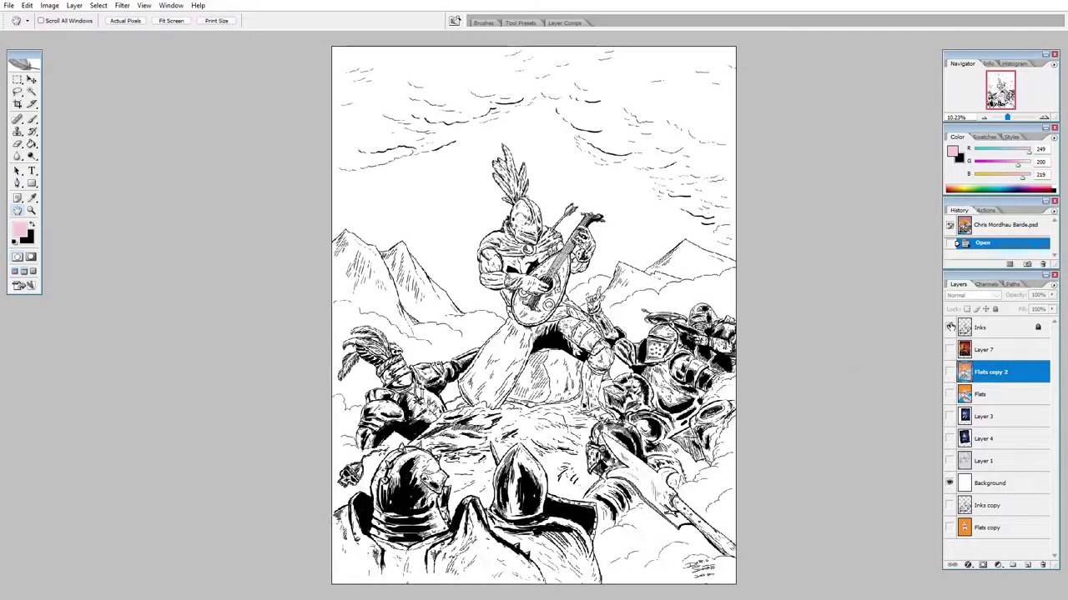
pyautogui.click(950, 327)
pyautogui.click(950, 350)
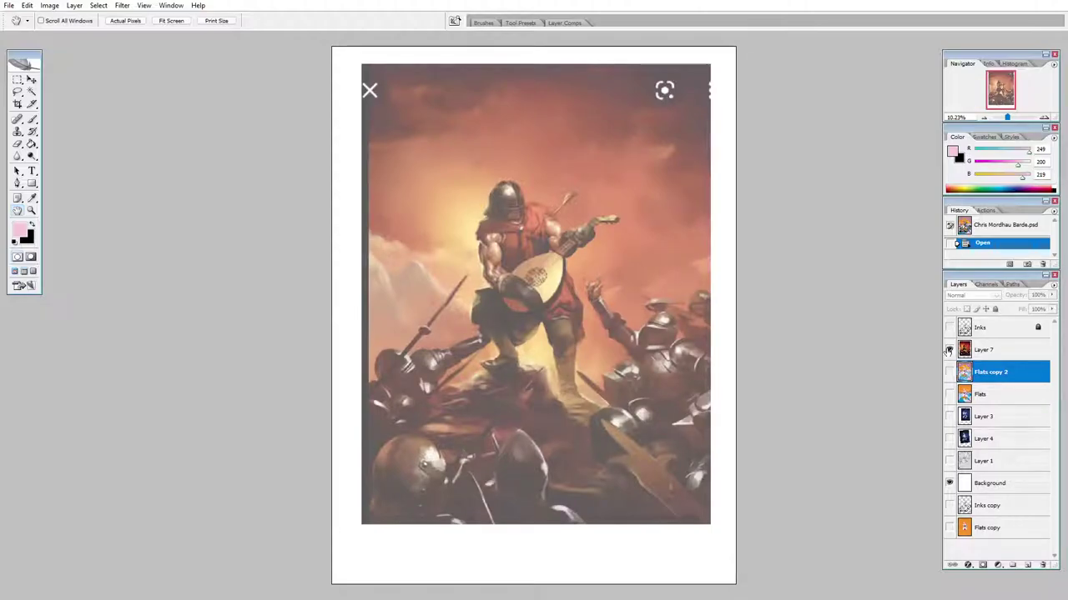
pyautogui.click(949, 350)
pyautogui.click(949, 327)
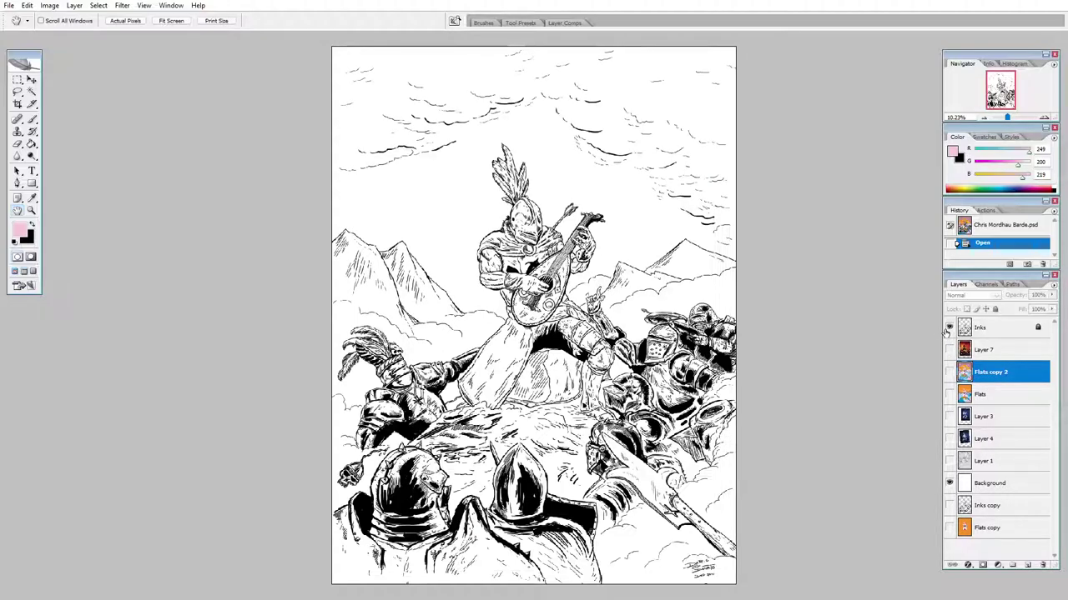
pyautogui.click(949, 327)
pyautogui.click(949, 350)
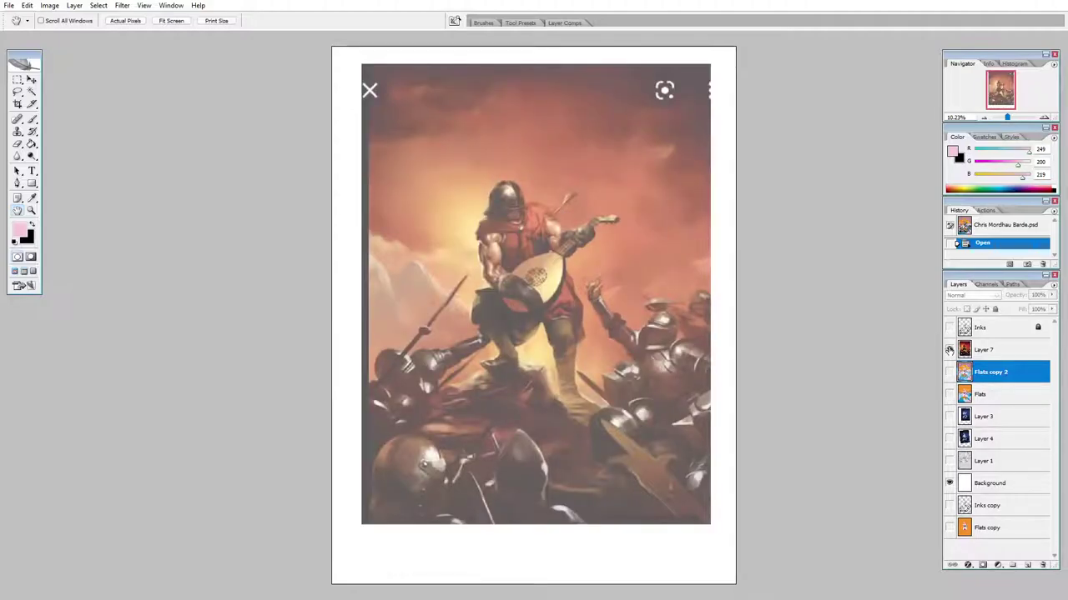
pyautogui.click(949, 350)
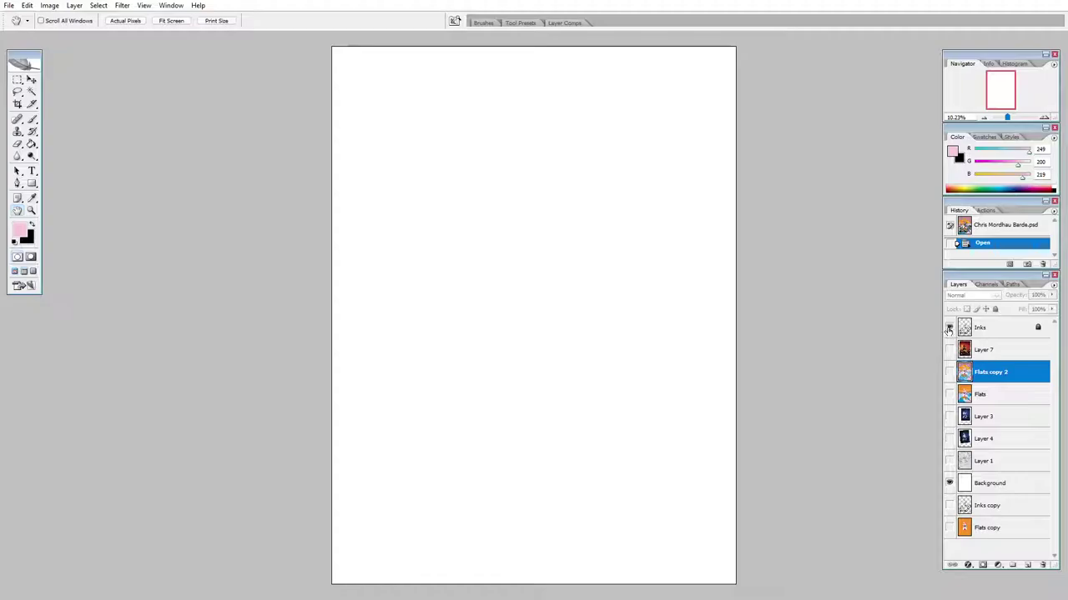
pyautogui.click(949, 328)
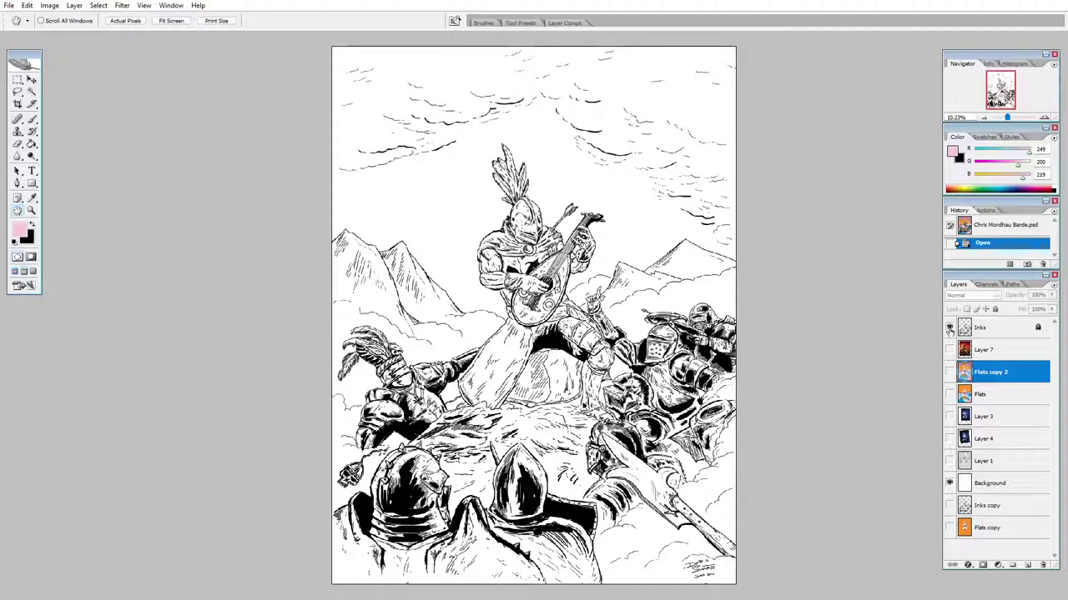
pyautogui.click(949, 329)
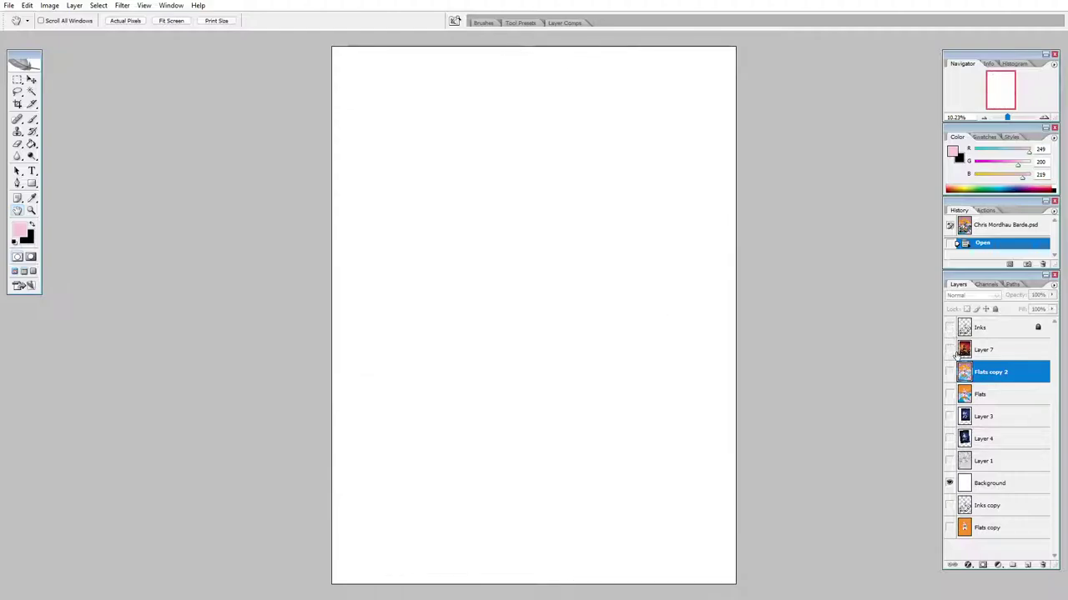
pyautogui.click(950, 351)
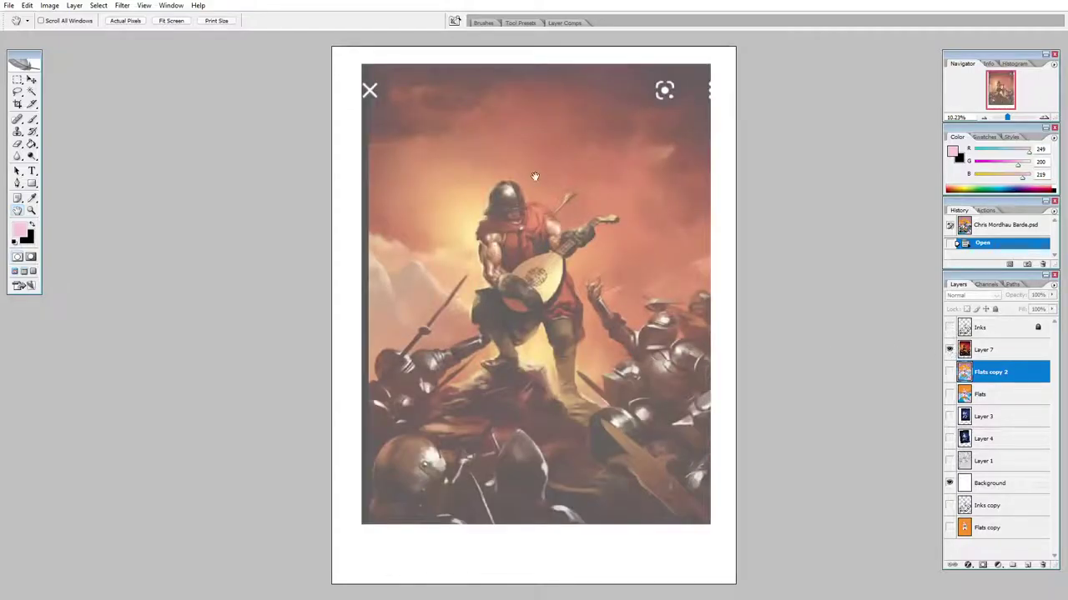
pyautogui.moveTo(536, 270); pyautogui.dragTo(488, 276)
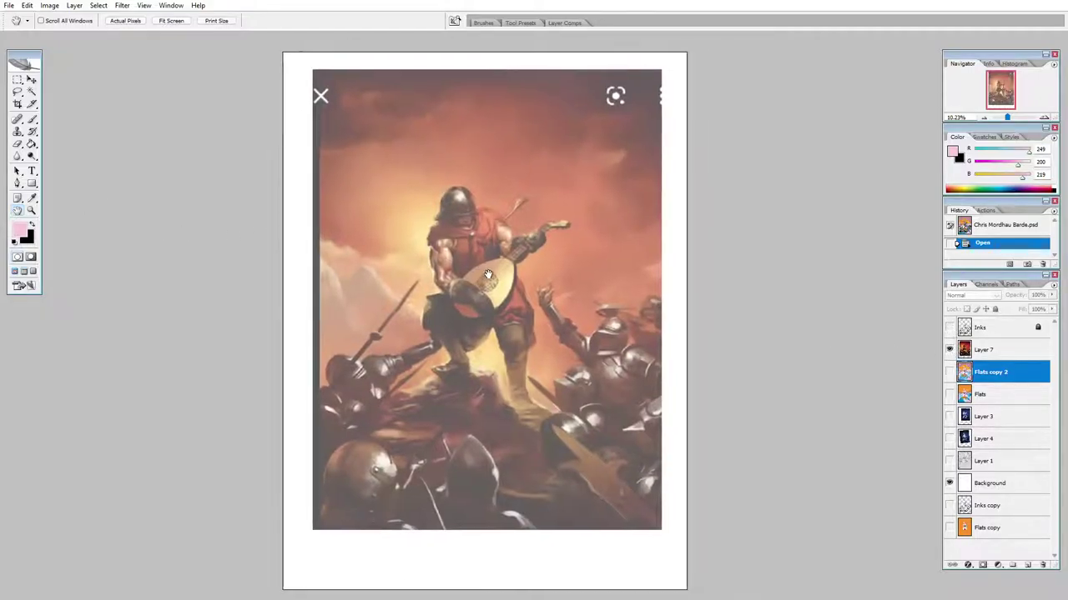
# - Set the opacity of Layer 7 to 55%, hide that layer and show the Inks layer
pyautogui.click(1012, 349)
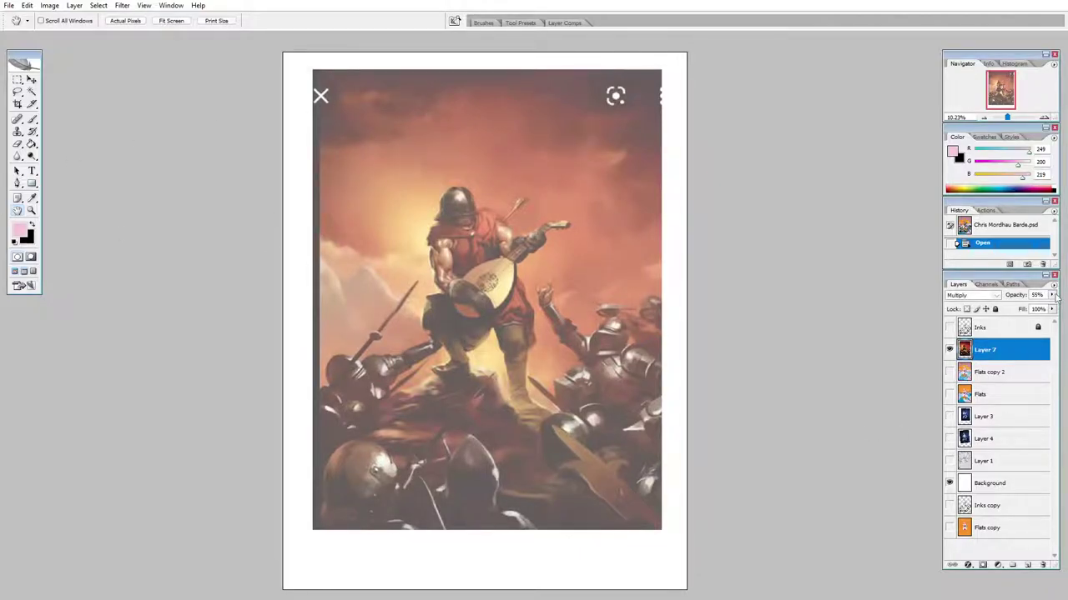
pyautogui.click(1052, 295)
pyautogui.moveTo(1028, 307)
pyautogui.mouseDown()
pyautogui.moveTo(1064, 305)
pyautogui.moveTo(1030, 315)
pyautogui.mouseUp()
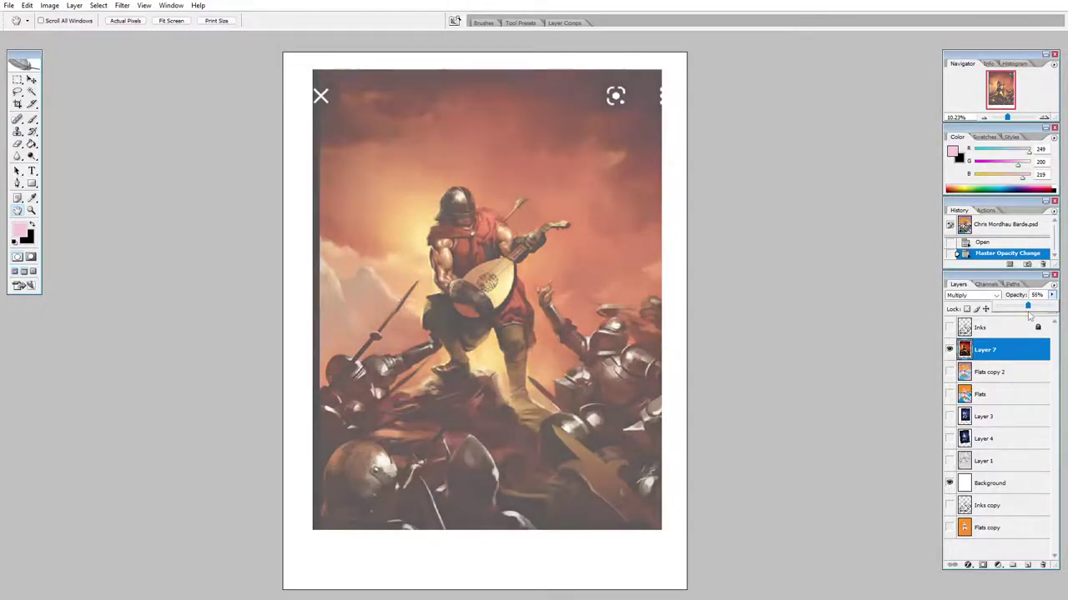
pyautogui.click(949, 350)
pyautogui.click(949, 328)
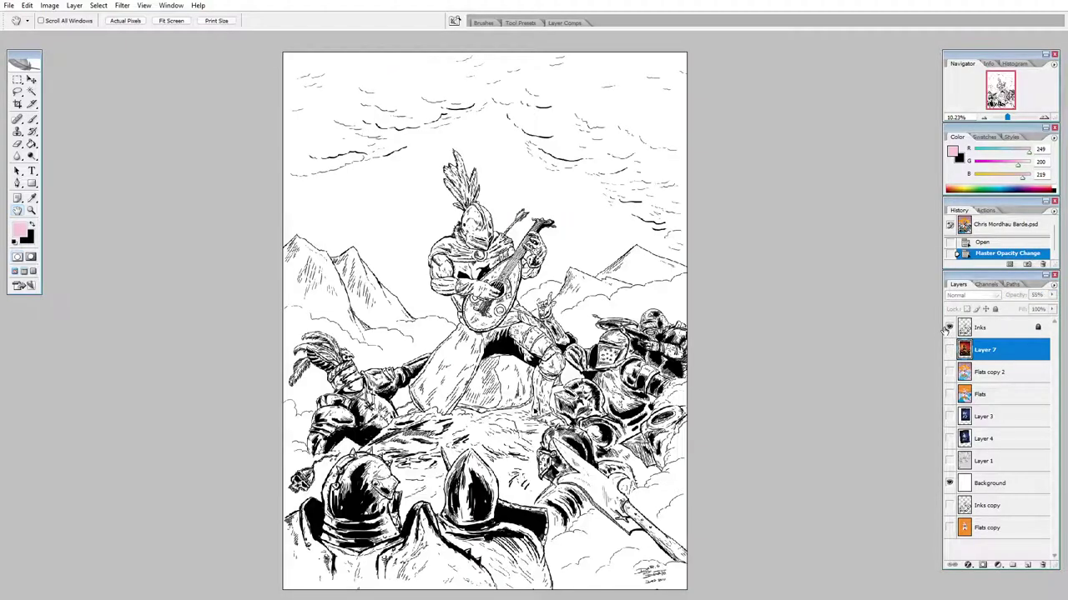
# - Examine the inked linework at 100% magnification, from the lute player's helmet and arms to the armoured knights beside him
pyautogui.click(31, 210)
pyautogui.moveTo(687, 163); pyautogui.dragTo(352, 399)
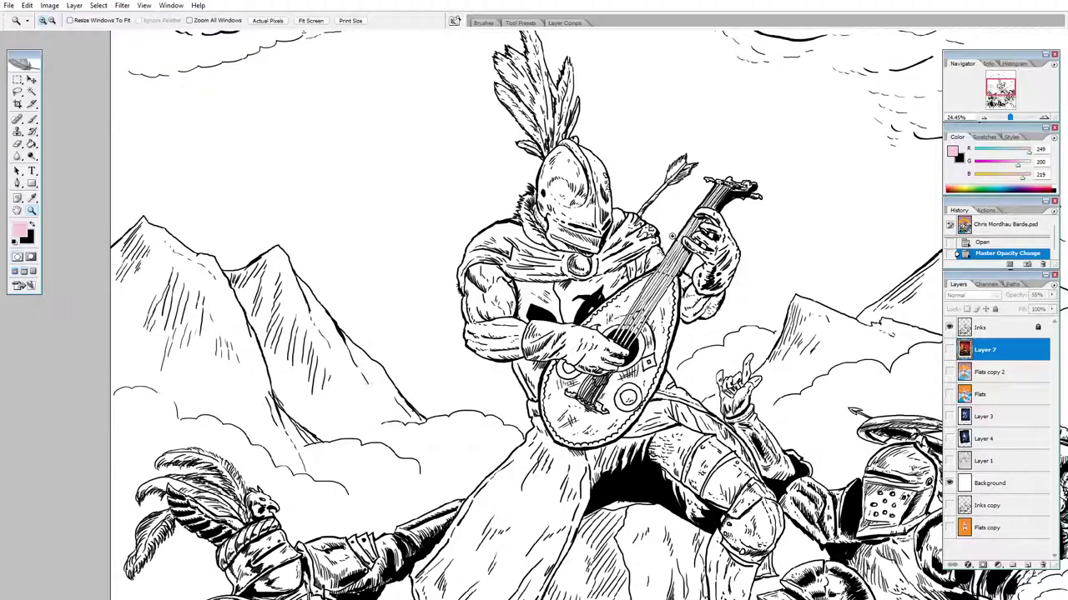
pyautogui.click(263, 20)
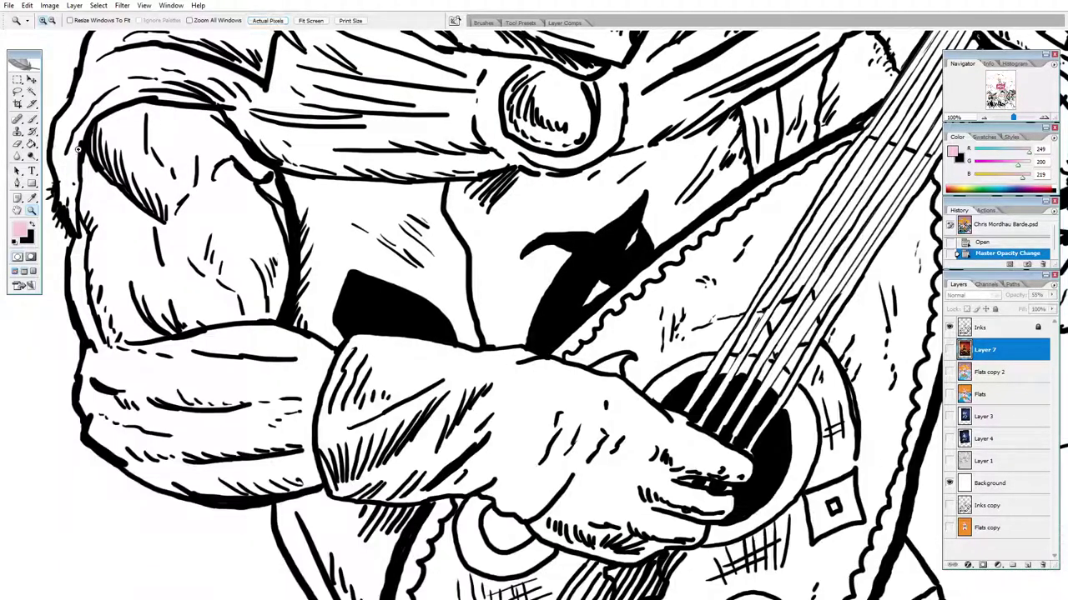
pyautogui.click(16, 210)
pyautogui.moveTo(371, 62); pyautogui.dragTo(446, 307)
pyautogui.moveTo(479, 251); pyautogui.dragTo(417, 310)
pyautogui.moveTo(522, 224); pyautogui.dragTo(455, 350)
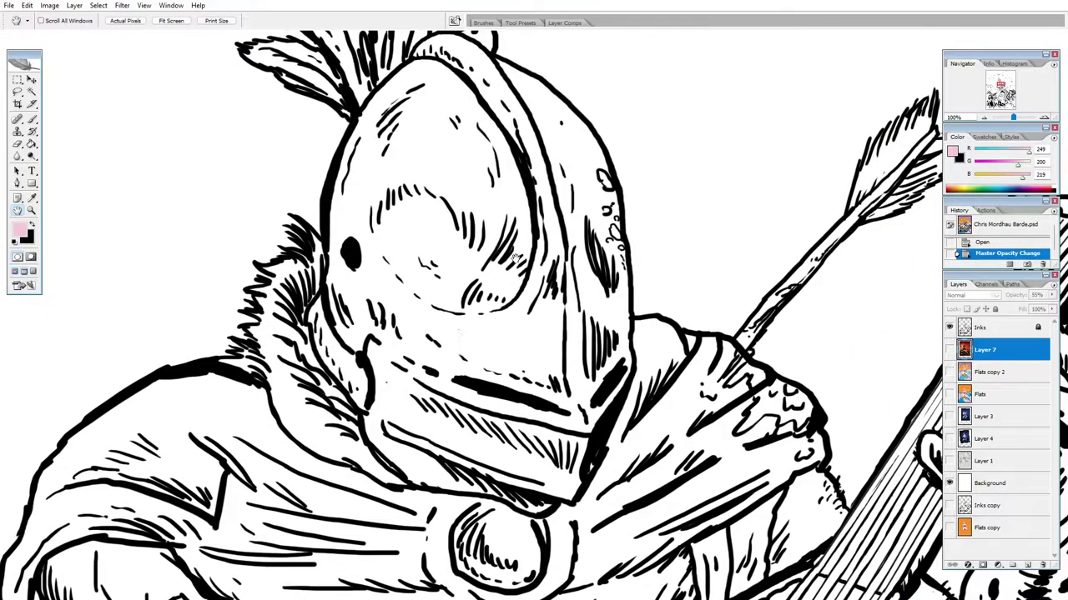
pyautogui.moveTo(519, 254); pyautogui.dragTo(388, 365)
pyautogui.moveTo(730, 504); pyautogui.dragTo(367, 194)
pyautogui.moveTo(428, 323); pyautogui.dragTo(435, 160)
pyautogui.moveTo(397, 363); pyautogui.dragTo(543, 185)
pyautogui.moveTo(406, 328); pyautogui.dragTo(387, 138)
pyautogui.moveTo(784, 502); pyautogui.dragTo(485, 209)
pyautogui.moveTo(688, 366); pyautogui.dragTo(312, 174)
pyautogui.moveTo(559, 200); pyautogui.dragTo(298, 208)
# - Check the document's image size and resolution, leave them as they are, and fit the whole drawing on screen
pyautogui.click(50, 5)
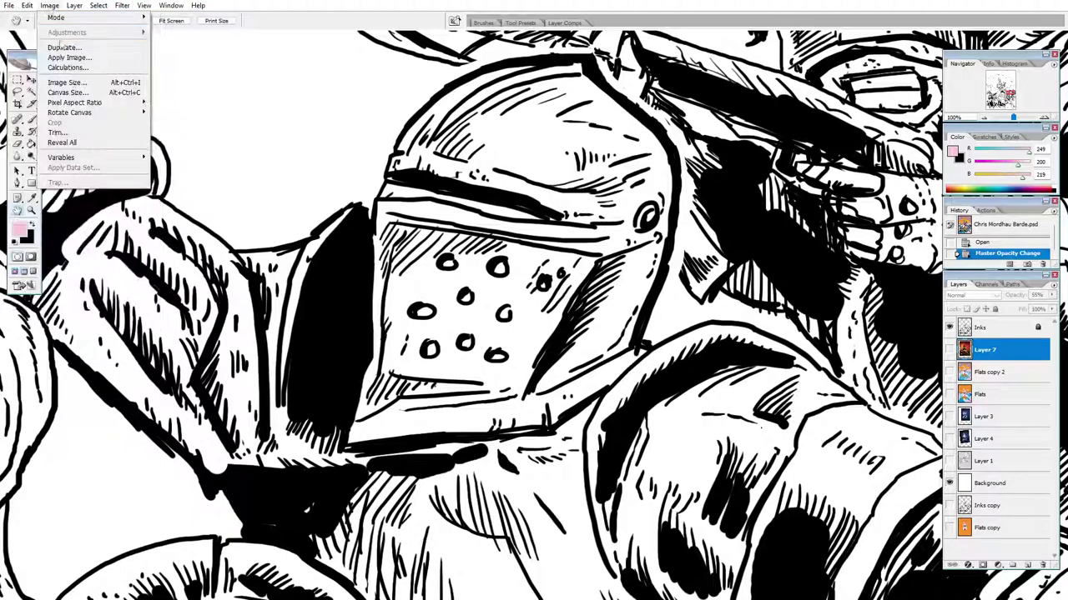
pyautogui.click(66, 82)
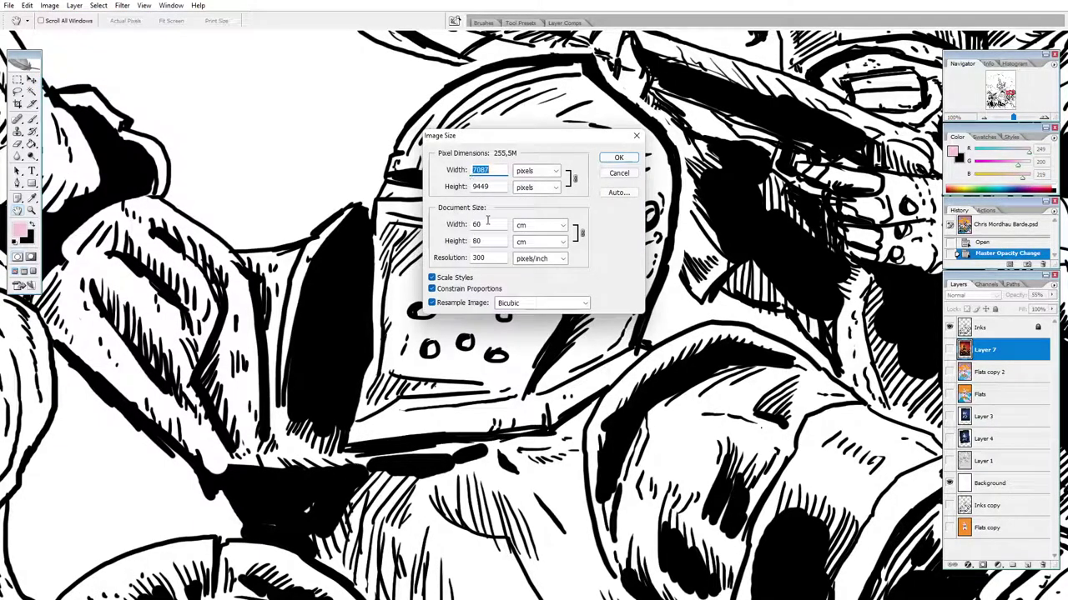
pyautogui.click(618, 158)
pyautogui.doubleClick(17, 211)
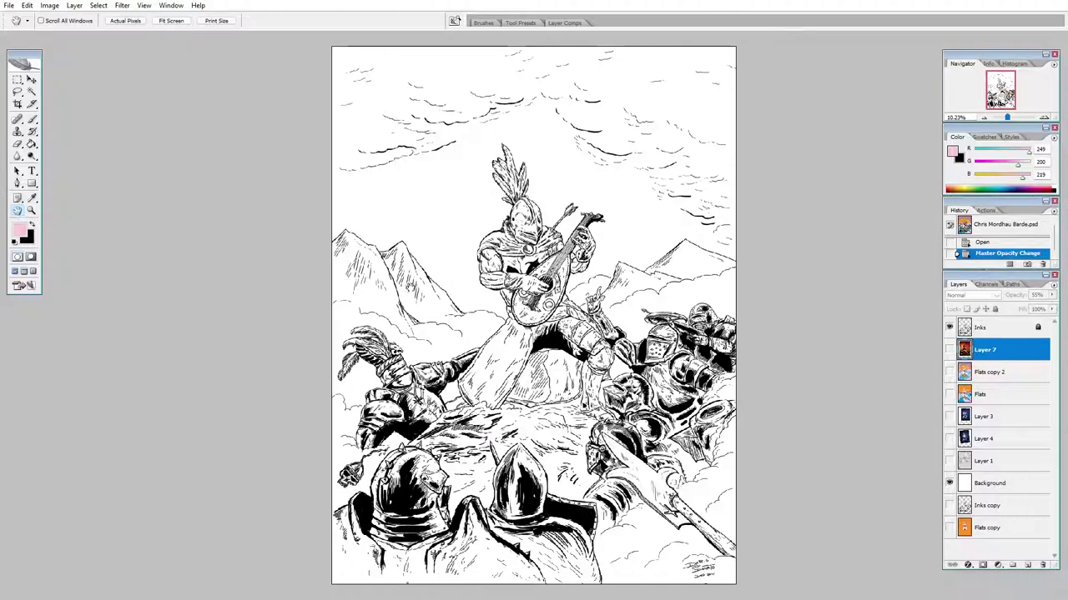
# - Hide the Inks layer and show the Layer 3 reference photo, enlarged and framed on the lute player
pyautogui.click(32, 211)
pyautogui.click(413, 284)
pyautogui.click(17, 211)
pyautogui.moveTo(794, 308); pyautogui.dragTo(502, 262)
pyautogui.moveTo(609, 417); pyautogui.dragTo(628, 308)
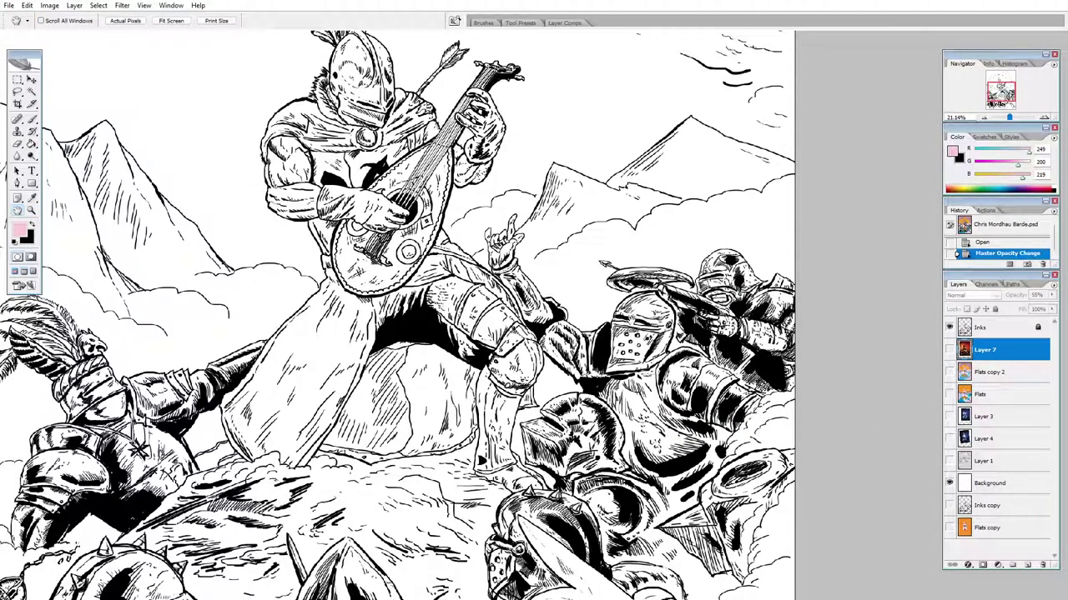
pyautogui.click(948, 372)
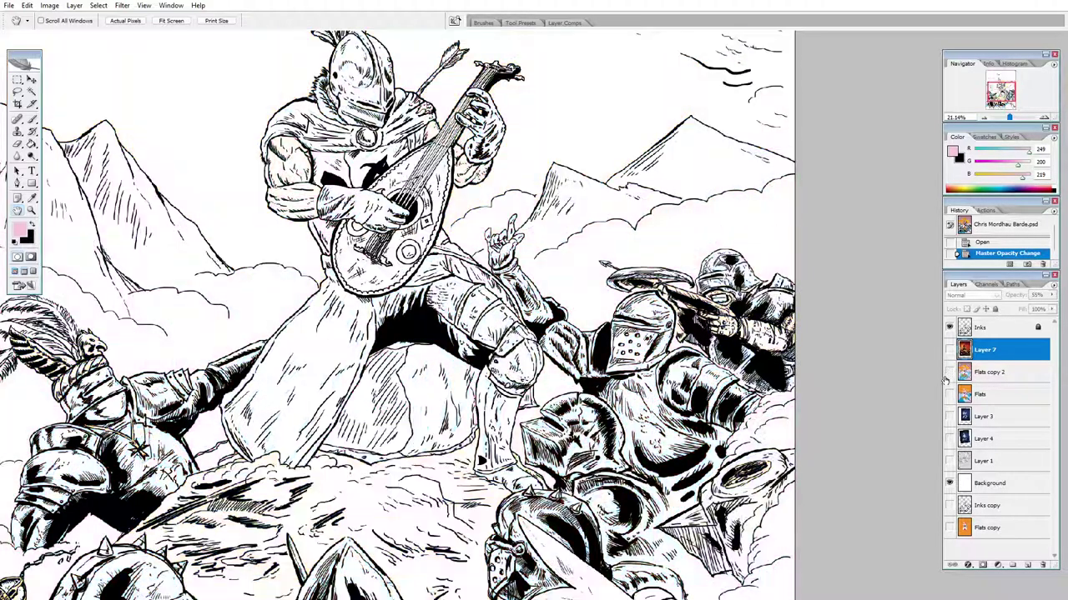
pyautogui.click(949, 328)
pyautogui.click(950, 417)
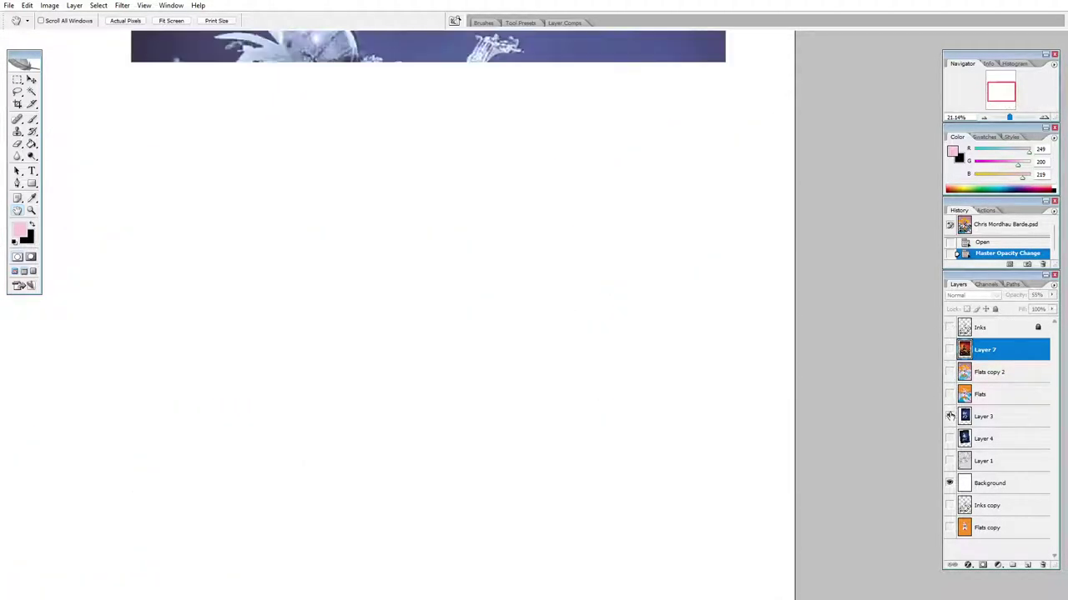
pyautogui.moveTo(418, 182); pyautogui.dragTo(430, 297)
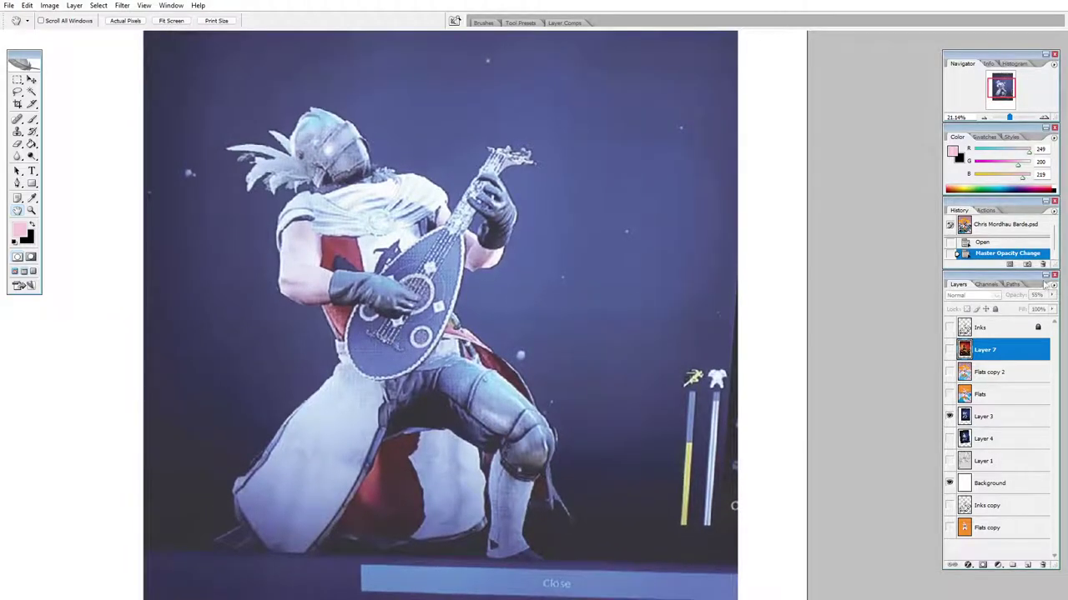
# - Set the opacity of Layer 3 to 75%
pyautogui.click(987, 415)
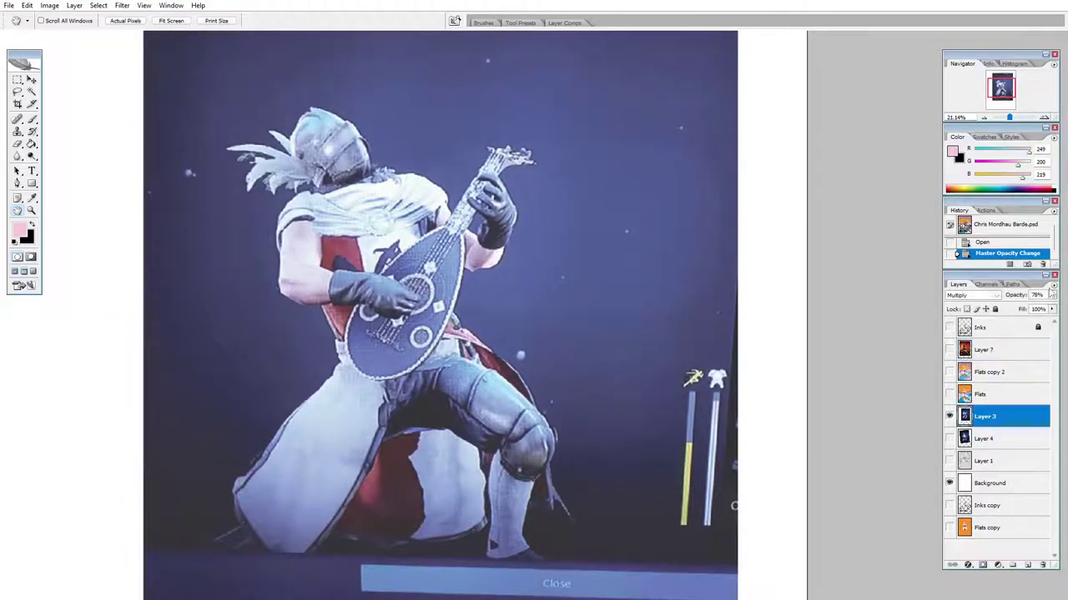
pyautogui.click(1052, 296)
pyautogui.moveTo(1040, 307)
pyautogui.mouseDown()
pyautogui.moveTo(1053, 307)
pyautogui.moveTo(1040, 312)
pyautogui.mouseUp()
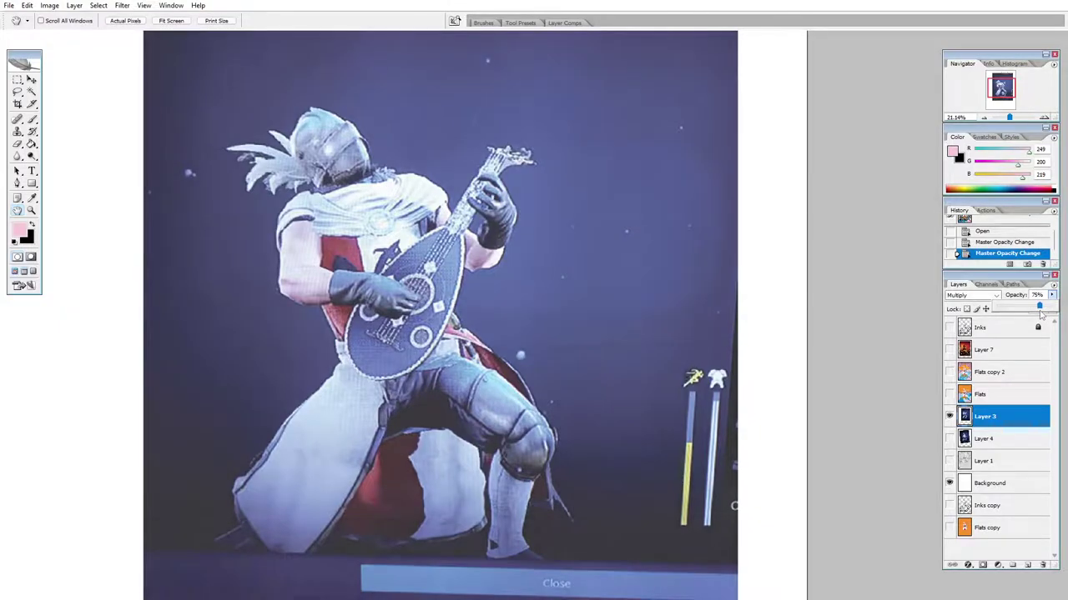
# - Alternate the visibility of Layer 3 and Layer 4 to compare the two lute player photos, ending with both shown
pyautogui.click(948, 416)
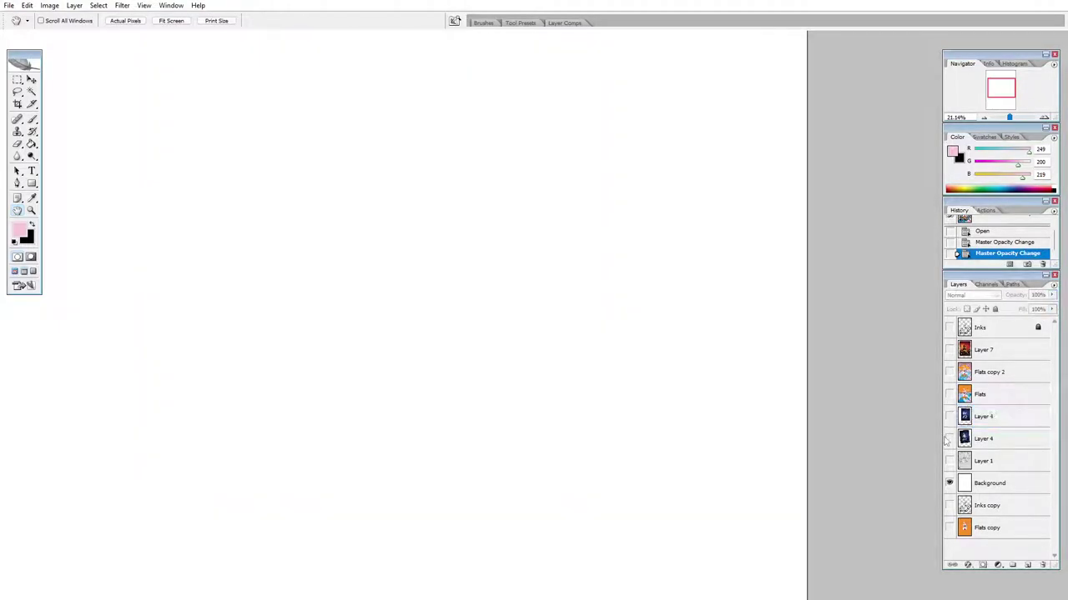
pyautogui.click(949, 439)
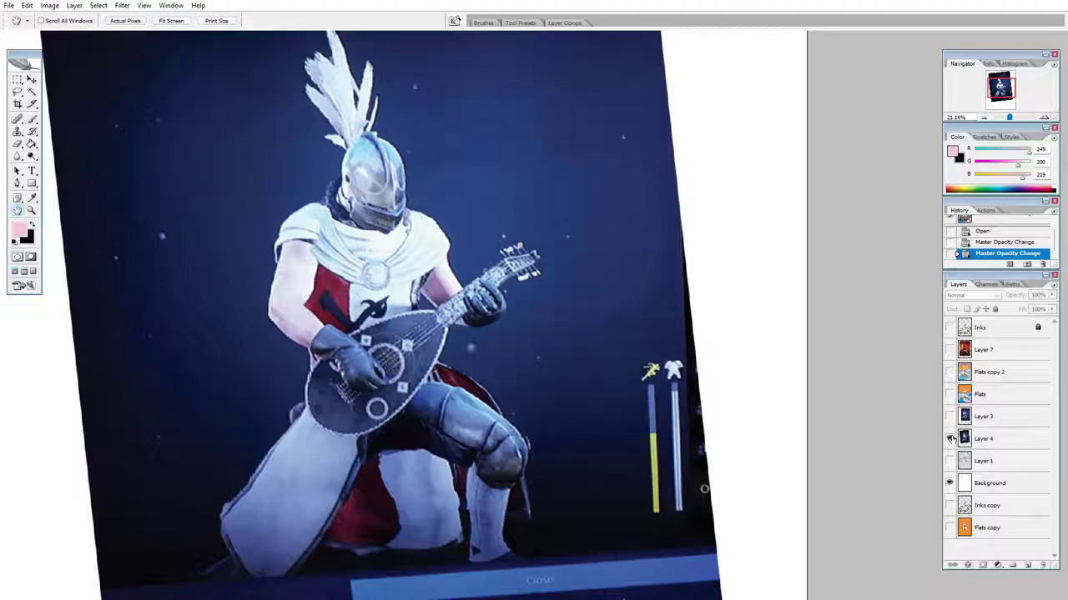
pyautogui.click(949, 439)
pyautogui.click(948, 417)
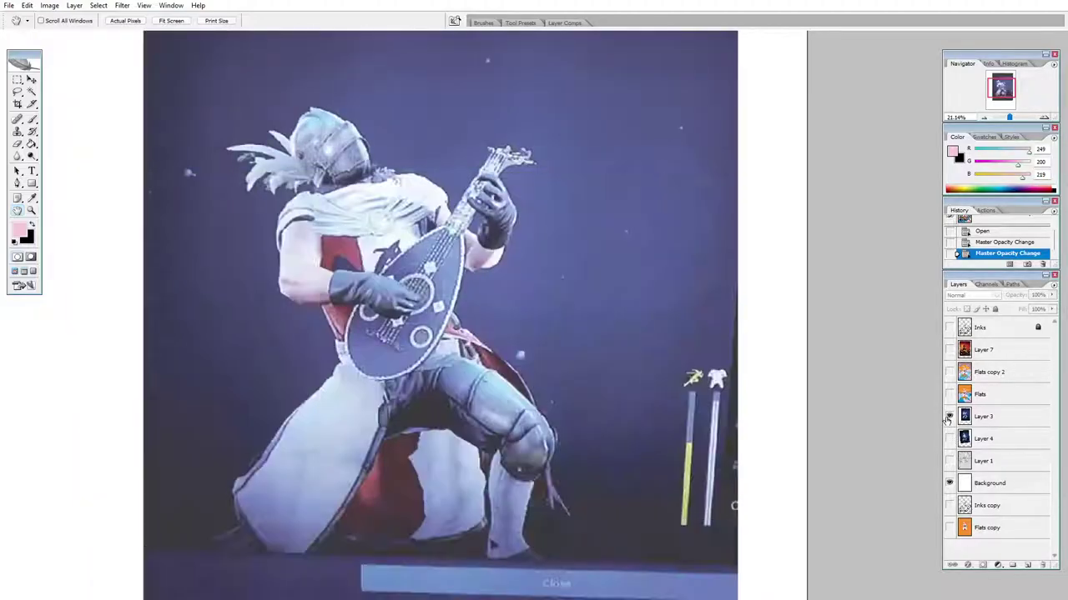
pyautogui.click(949, 438)
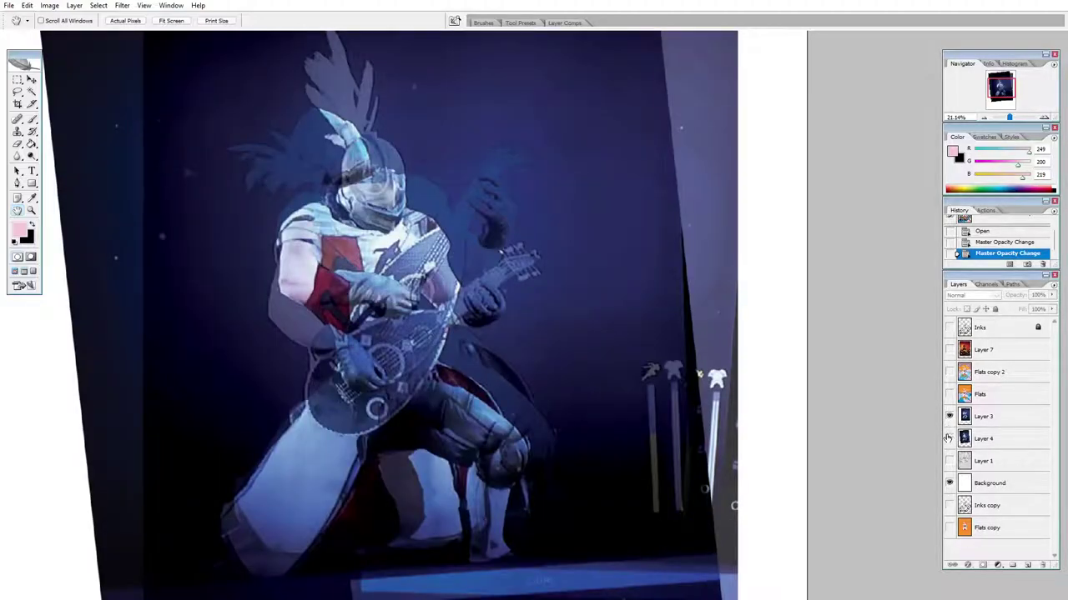
pyautogui.click(948, 438)
pyautogui.click(948, 438)
# - Toggle the Inks layer over the combined reference photos to compare the linework with them, ending with Inks shown
pyautogui.click(948, 327)
pyautogui.click(948, 327)
pyautogui.click(949, 327)
pyautogui.click(948, 327)
pyautogui.click(948, 327)
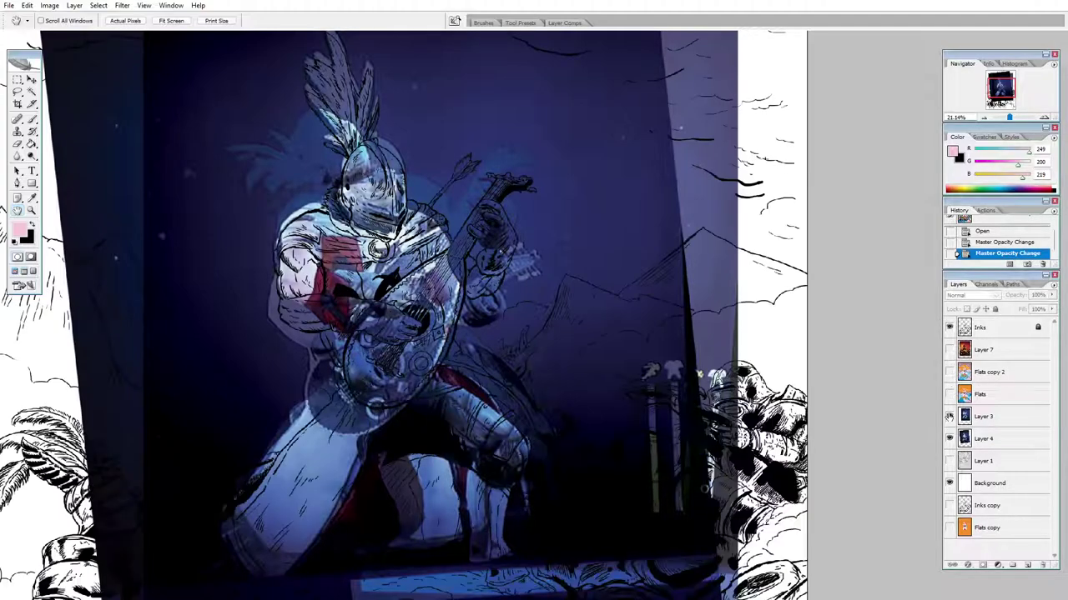
# - Hide Layer 3 and Layer 4, and briefly overlay the Layer 7 painting with the inks before hiding it again
pyautogui.click(949, 416)
pyautogui.click(948, 439)
pyautogui.click(948, 349)
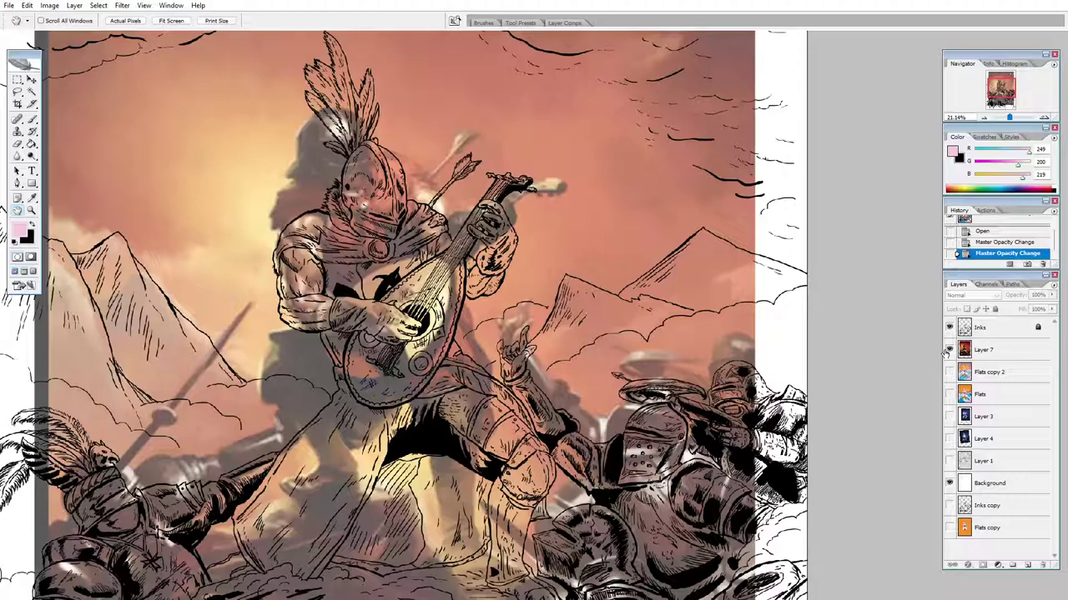
pyautogui.click(948, 349)
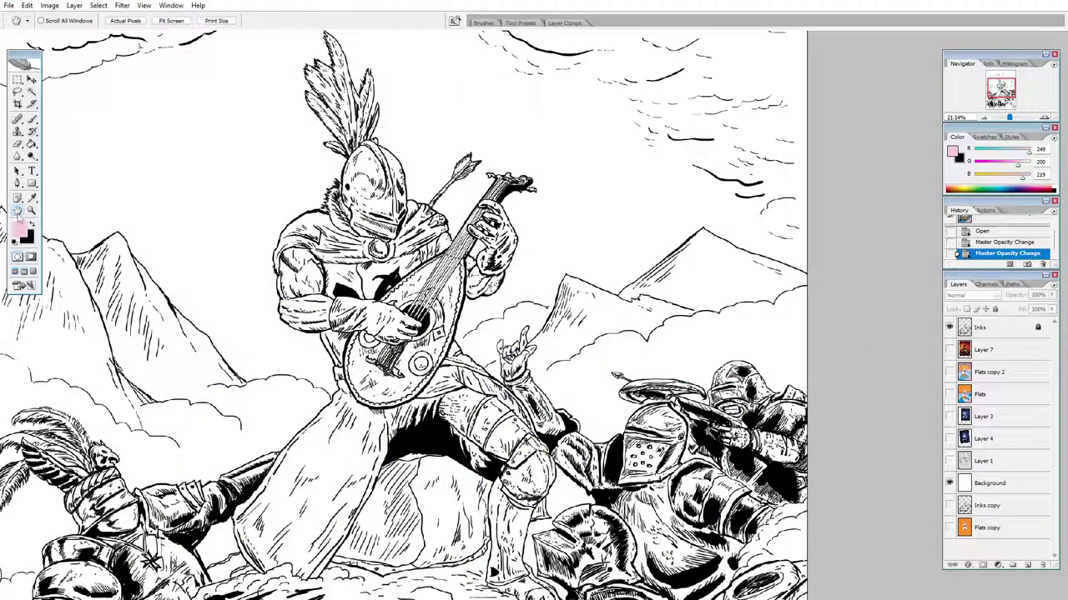
# - Examine the inked drawing up close, covering the lute player, the knights beside him, the foreground helmets and the plumed knight
pyautogui.doubleClick(17, 212)
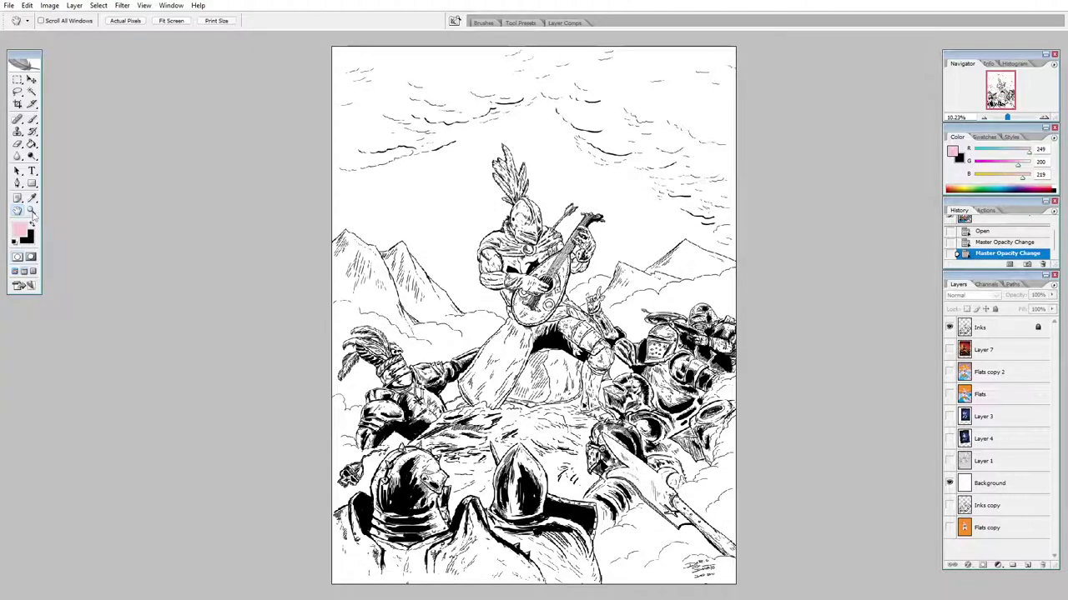
pyautogui.click(31, 211)
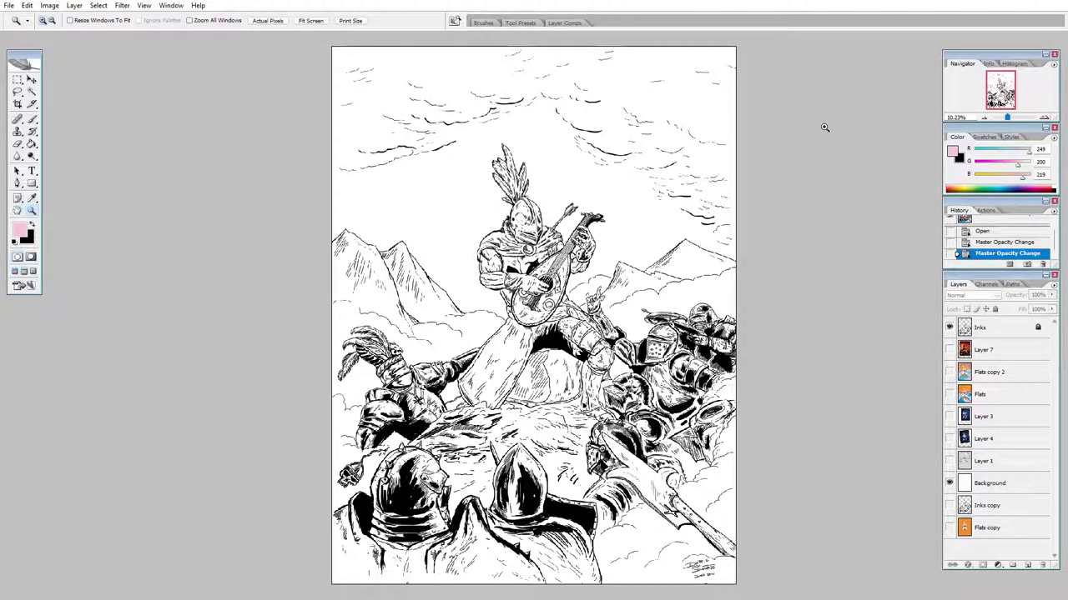
pyautogui.moveTo(734, 104); pyautogui.dragTo(325, 481)
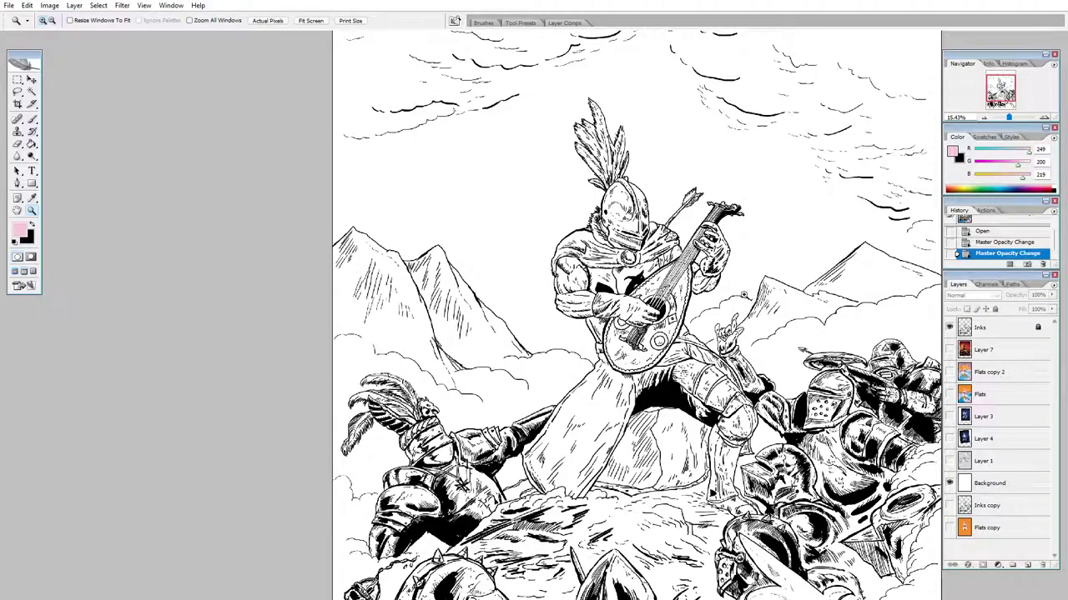
pyautogui.moveTo(865, 148); pyautogui.dragTo(332, 469)
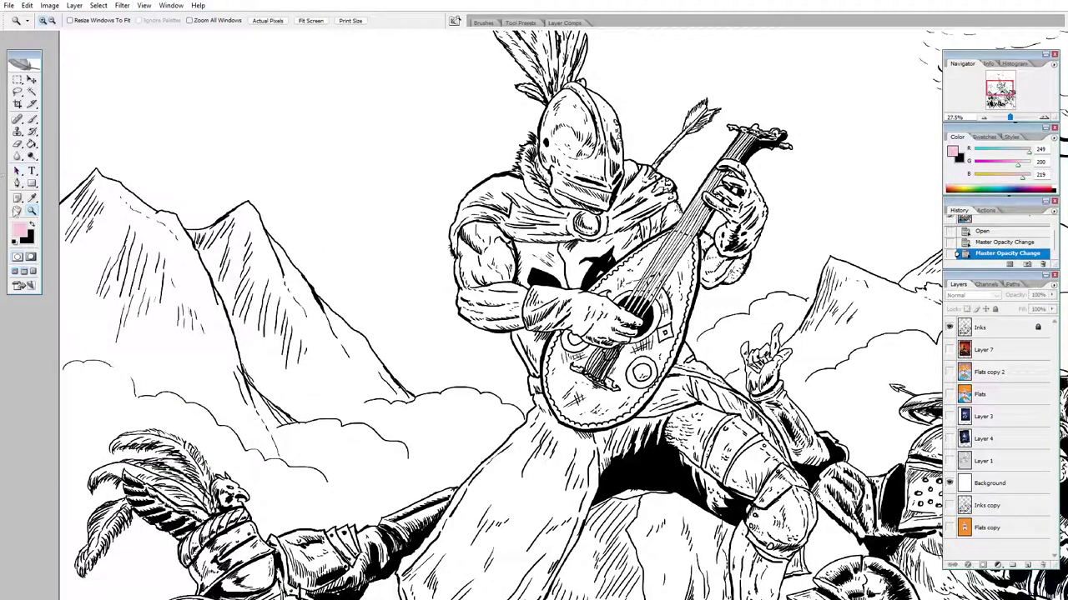
pyautogui.press('h')
pyautogui.moveTo(681, 249); pyautogui.dragTo(538, 238)
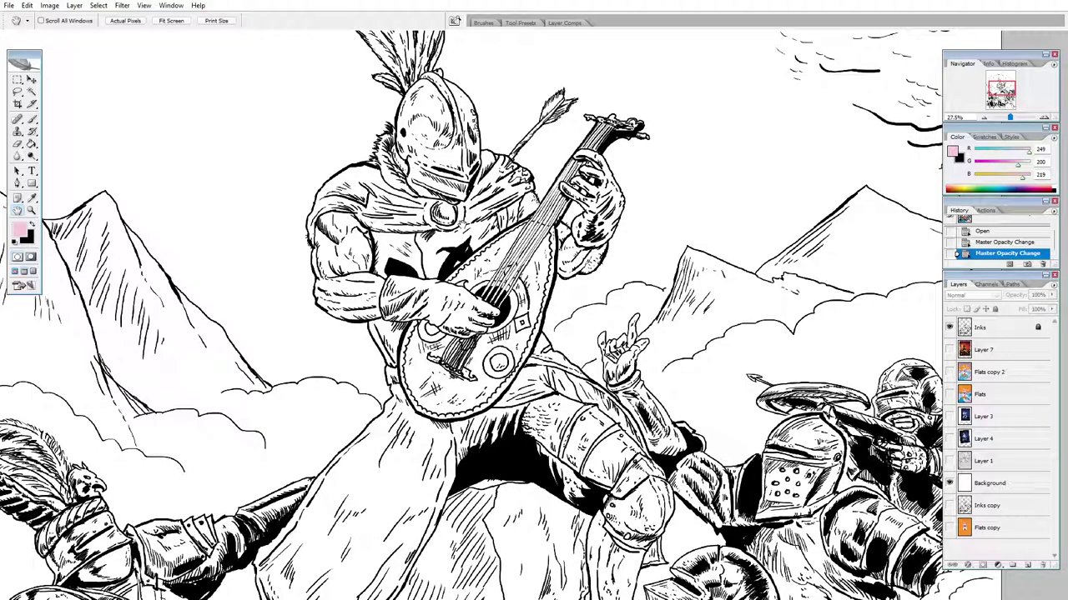
pyautogui.moveTo(463, 226); pyautogui.dragTo(435, 253)
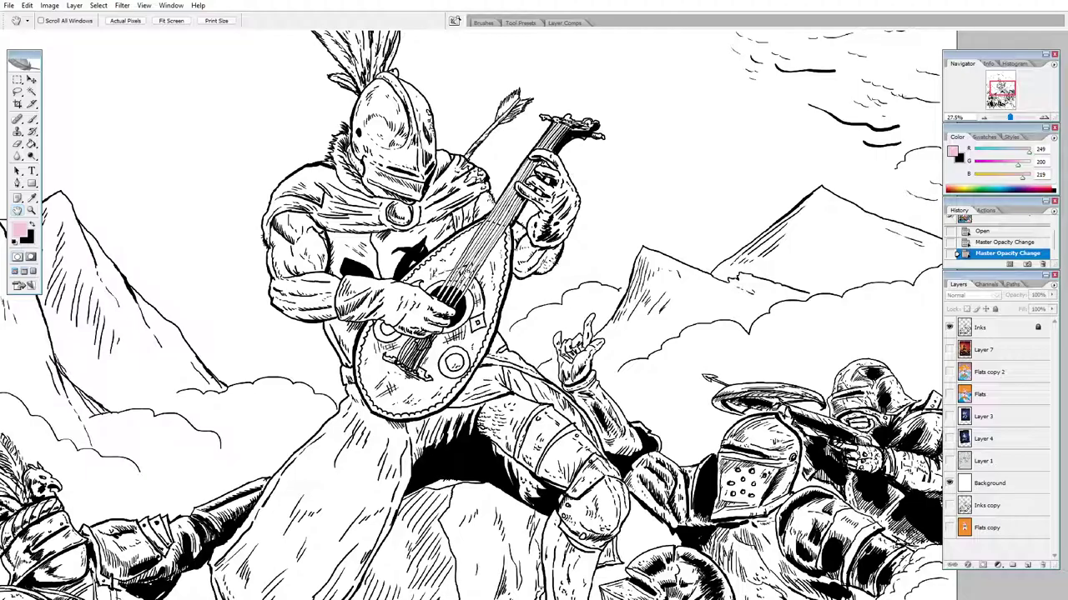
pyautogui.moveTo(640, 409); pyautogui.dragTo(605, 295)
pyautogui.moveTo(682, 376); pyautogui.dragTo(606, 262)
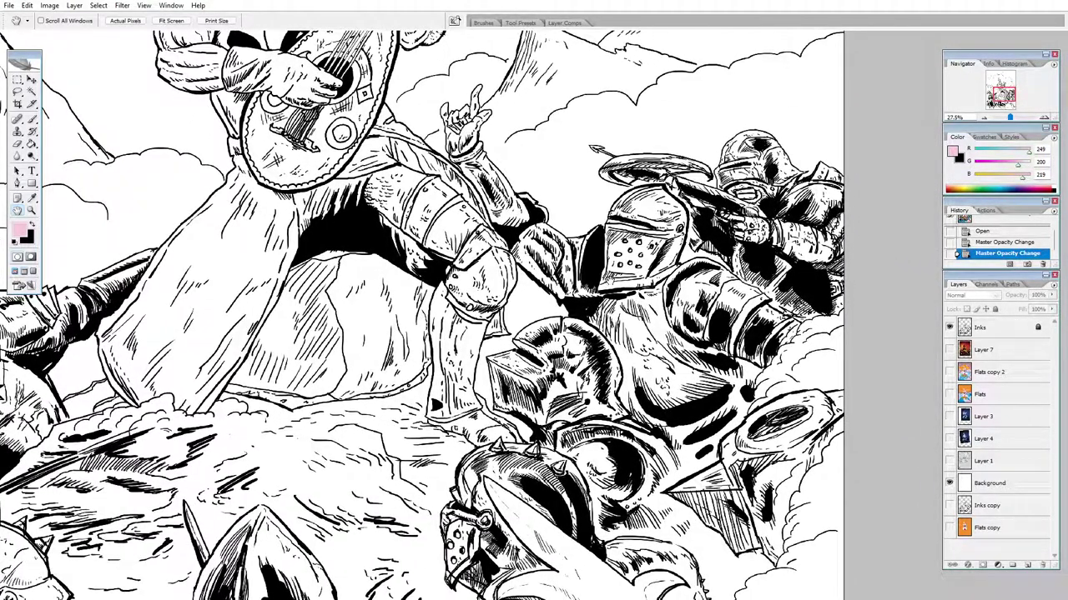
pyautogui.moveTo(606, 317); pyautogui.dragTo(565, 185)
pyautogui.moveTo(540, 376)
pyautogui.mouseDown()
pyautogui.moveTo(588, 228)
pyautogui.moveTo(751, 192)
pyautogui.mouseUp()
pyautogui.moveTo(510, 253); pyautogui.dragTo(624, 332)
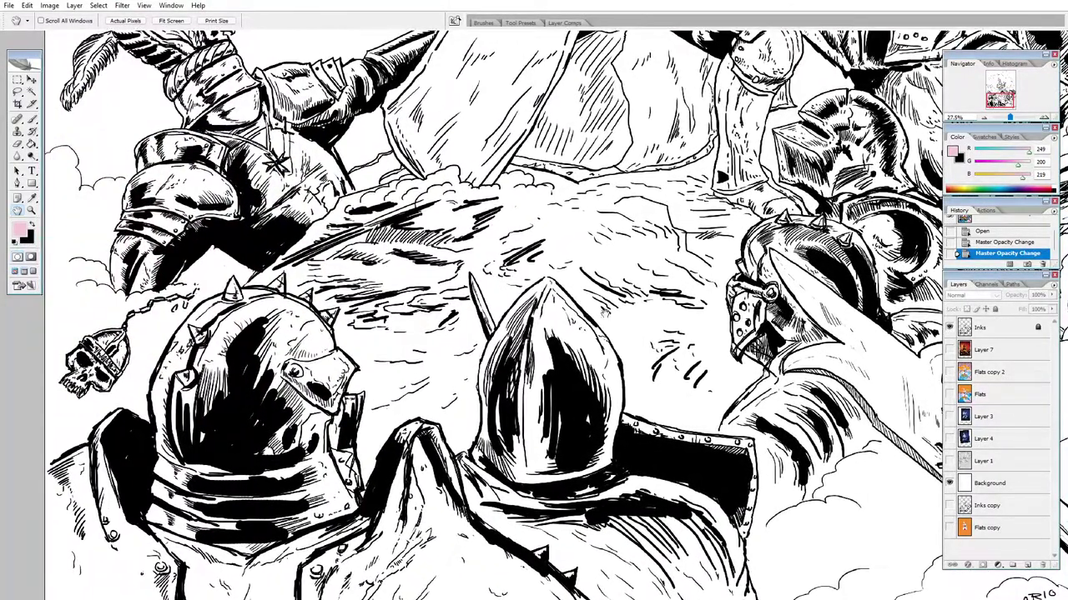
pyautogui.moveTo(455, 183); pyautogui.dragTo(574, 384)
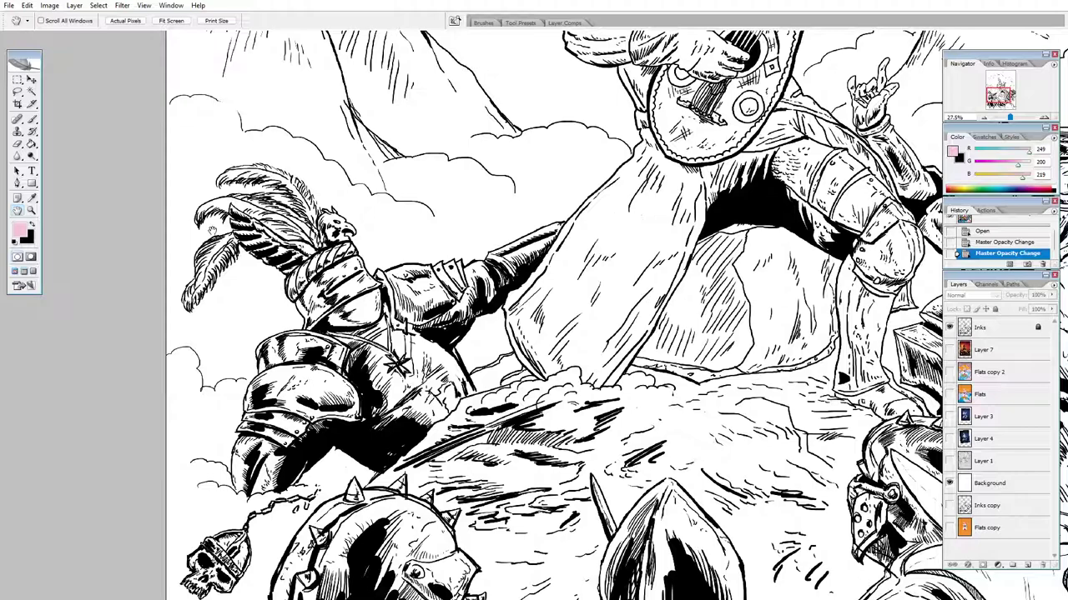
# - Magnify the plumed knight's inks further and inspect the linework from his helmet and arm across to the lute
pyautogui.click(32, 210)
pyautogui.click(195, 429)
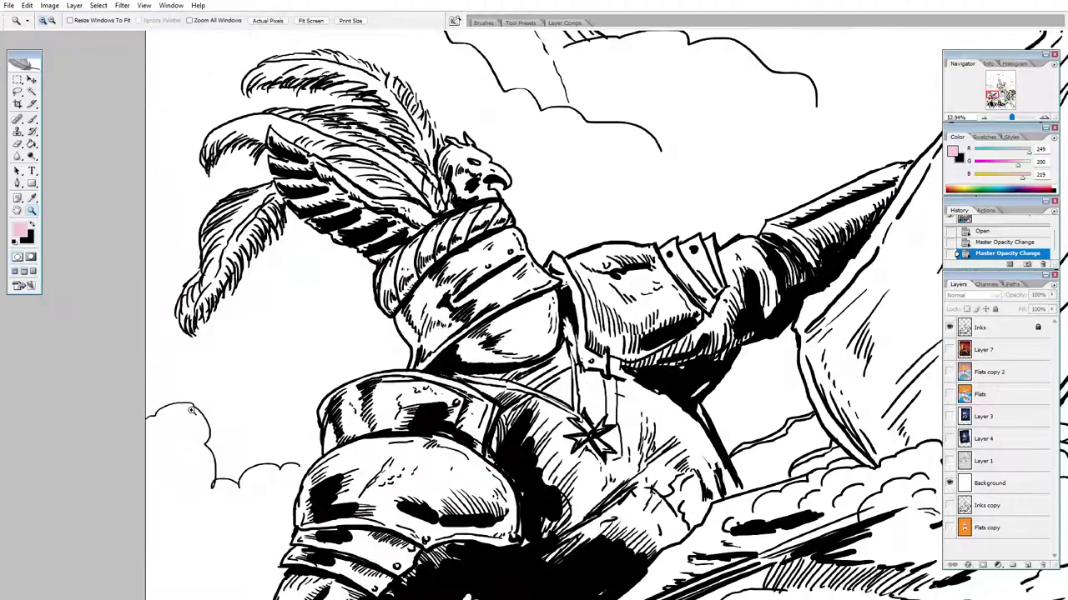
pyautogui.click(17, 211)
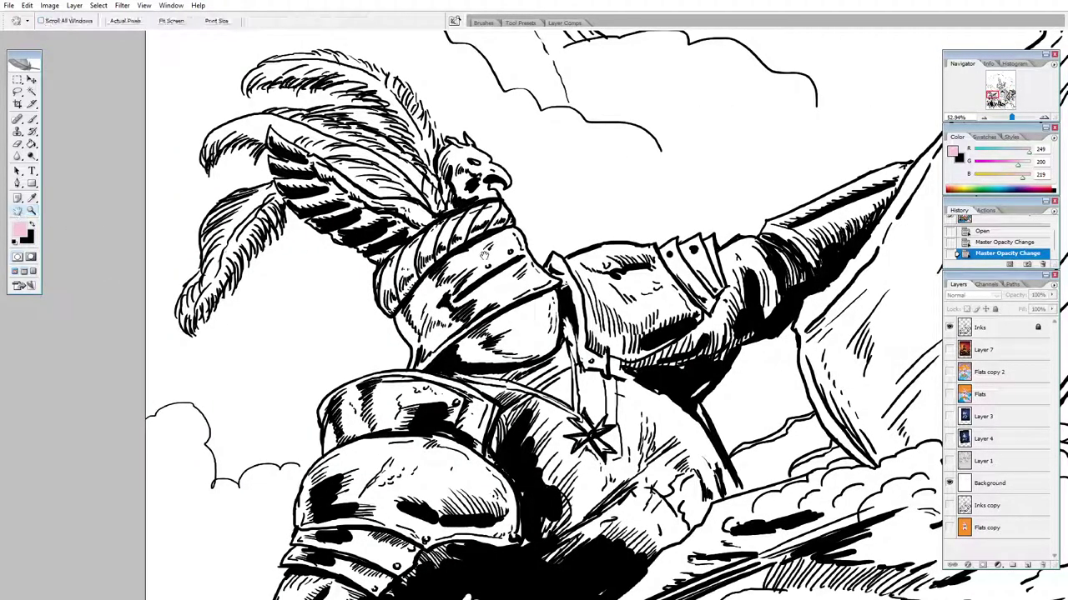
pyautogui.moveTo(484, 255); pyautogui.dragTo(348, 348)
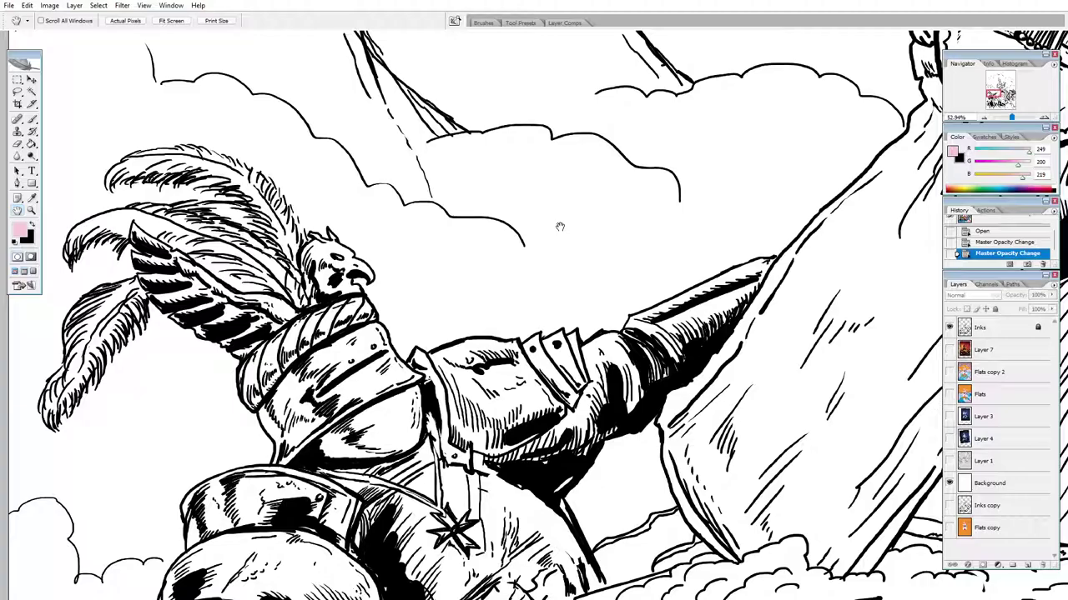
pyautogui.moveTo(579, 152); pyautogui.dragTo(404, 206)
pyautogui.moveTo(766, 165); pyautogui.dragTo(287, 321)
pyautogui.moveTo(422, 275); pyautogui.dragTo(427, 461)
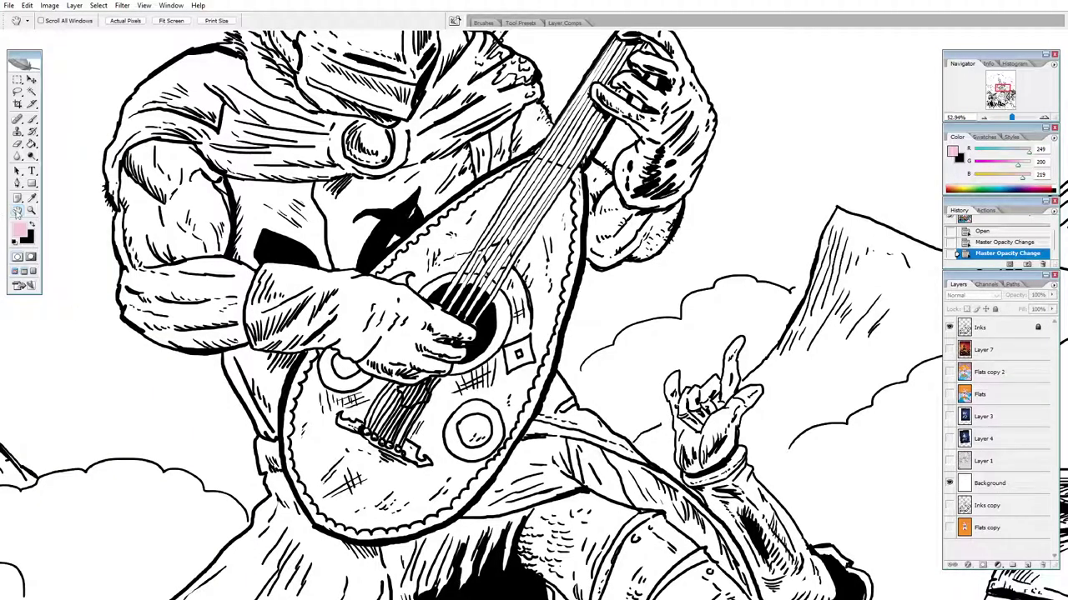
# - Fit the whole illustration in view and briefly display Flats copy 2 beneath the inks before hiding it again
pyautogui.doubleClick(16, 212)
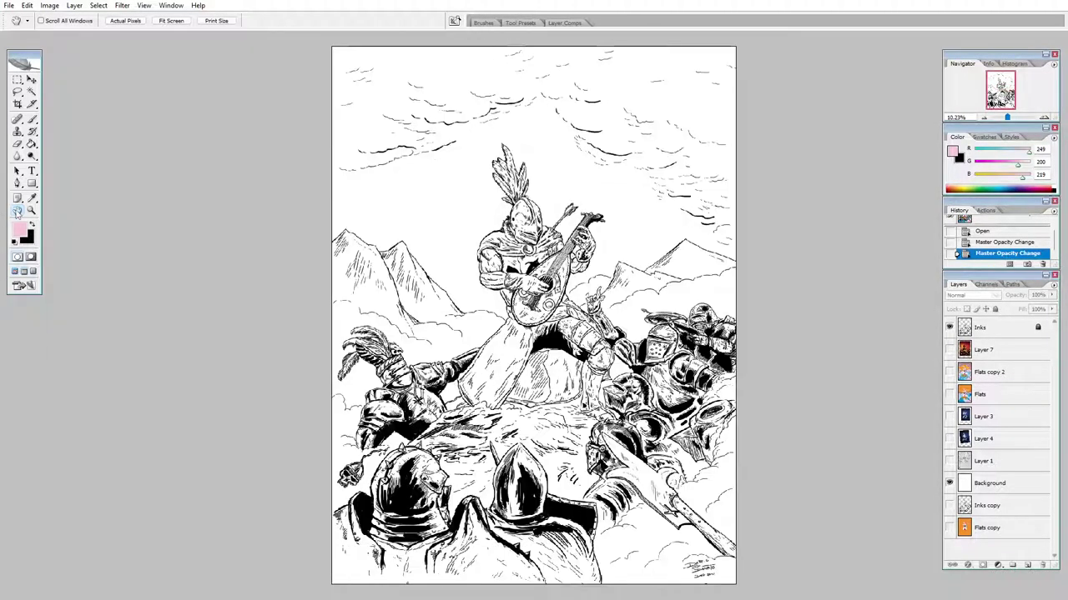
pyautogui.click(949, 371)
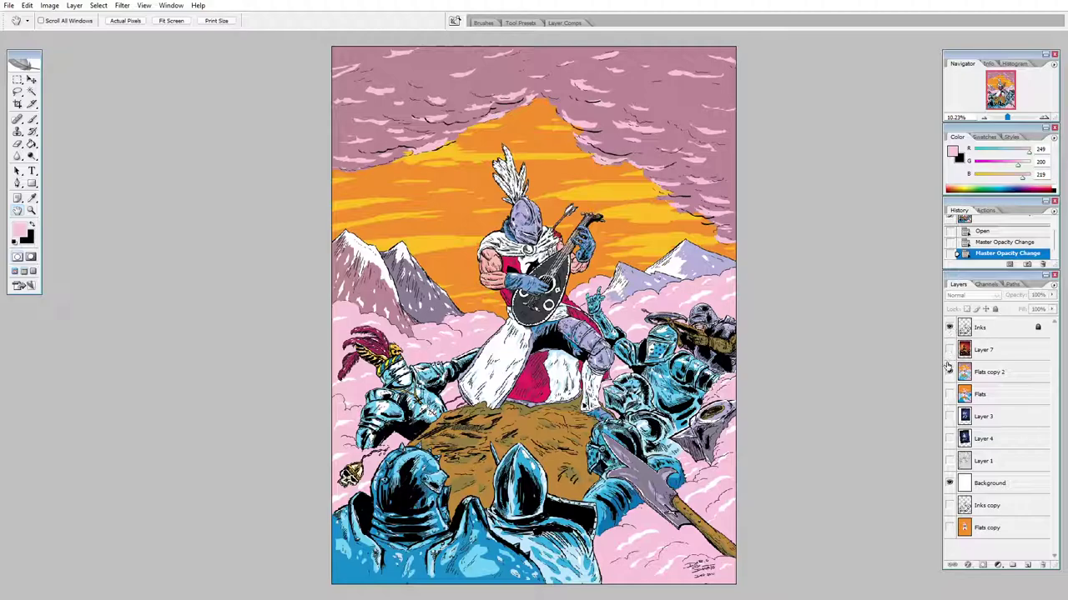
pyautogui.click(949, 371)
# - Examine the lute player's inks up close, covering the feather plume, surrounding sky, helmet, arms and lute
pyautogui.click(31, 210)
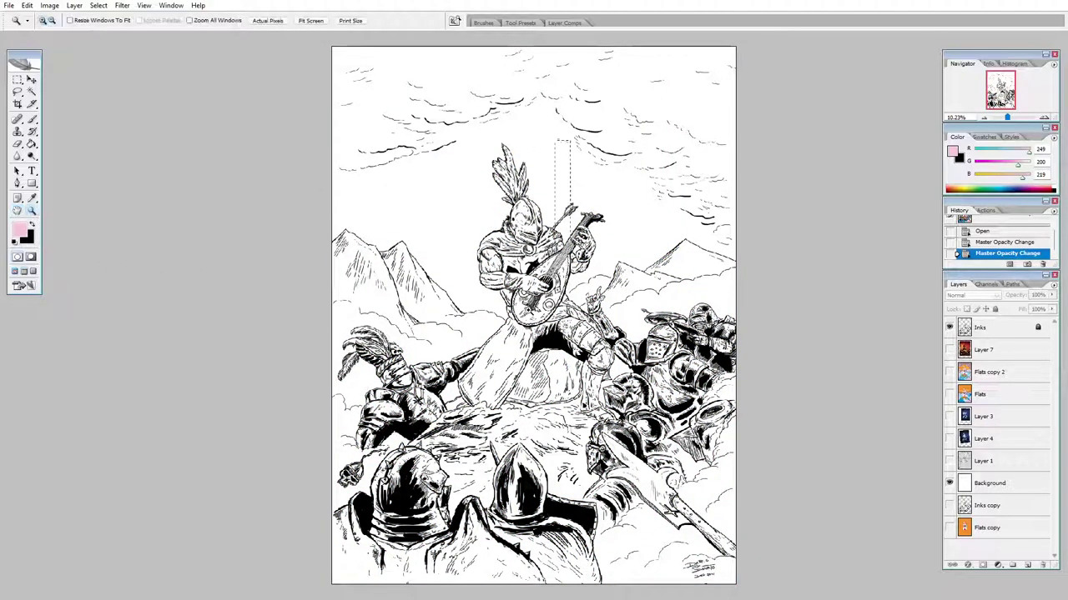
pyautogui.moveTo(529, 216); pyautogui.dragTo(417, 310)
pyautogui.click(16, 210)
pyautogui.moveTo(897, 206); pyautogui.dragTo(543, 203)
pyautogui.moveTo(693, 170); pyautogui.dragTo(811, 160)
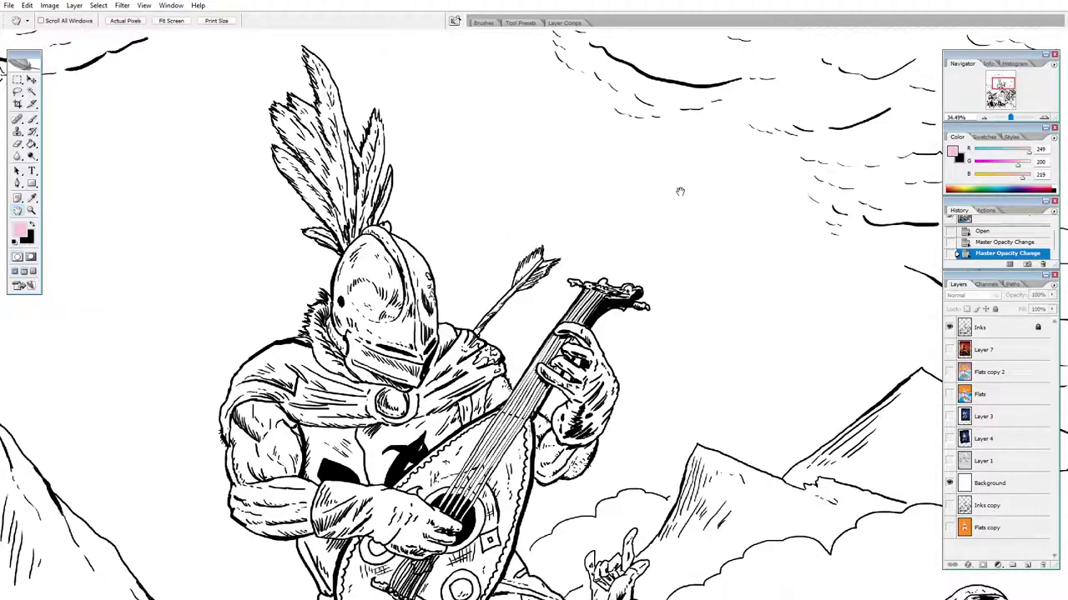
pyautogui.moveTo(682, 191); pyautogui.dragTo(164, 526)
pyautogui.click(32, 211)
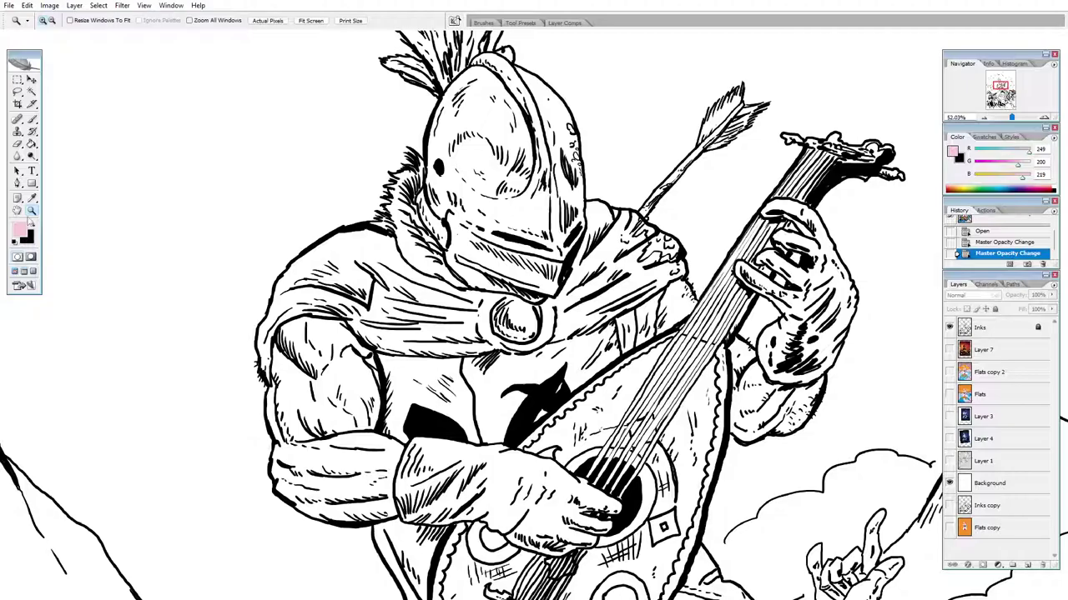
pyautogui.click(18, 211)
# - Inspect the linework of the armoured knights beside the lute player, from the raised hand and crossbow down to the fallen helmets
pyautogui.moveTo(745, 377); pyautogui.dragTo(666, 292)
pyautogui.moveTo(689, 356); pyautogui.dragTo(300, 198)
pyautogui.moveTo(501, 304); pyautogui.dragTo(363, 134)
pyautogui.moveTo(570, 316); pyautogui.dragTo(440, 194)
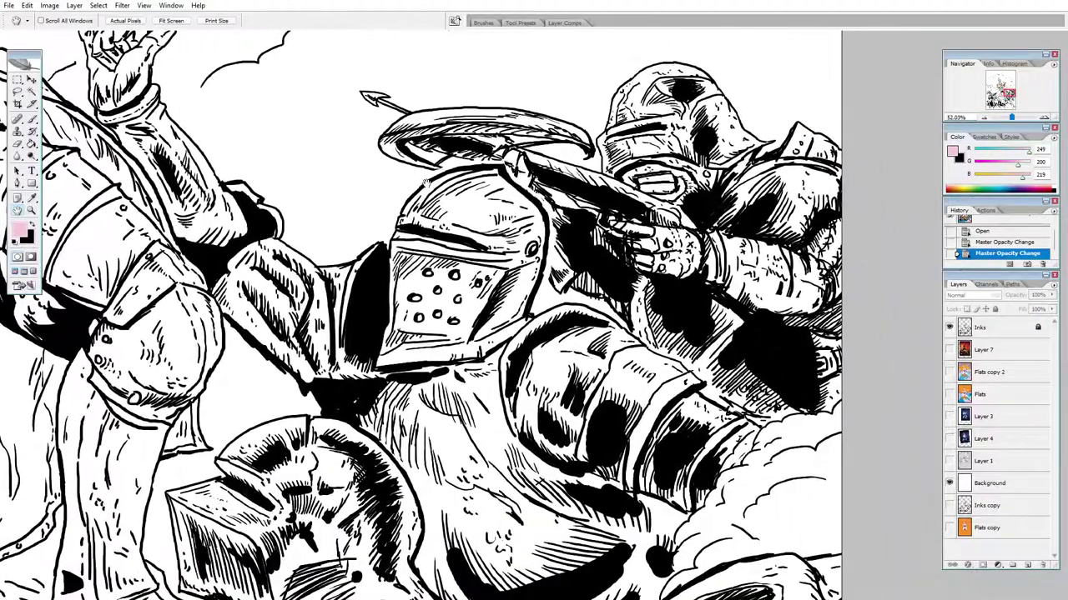
pyautogui.moveTo(227, 147); pyautogui.dragTo(146, 180)
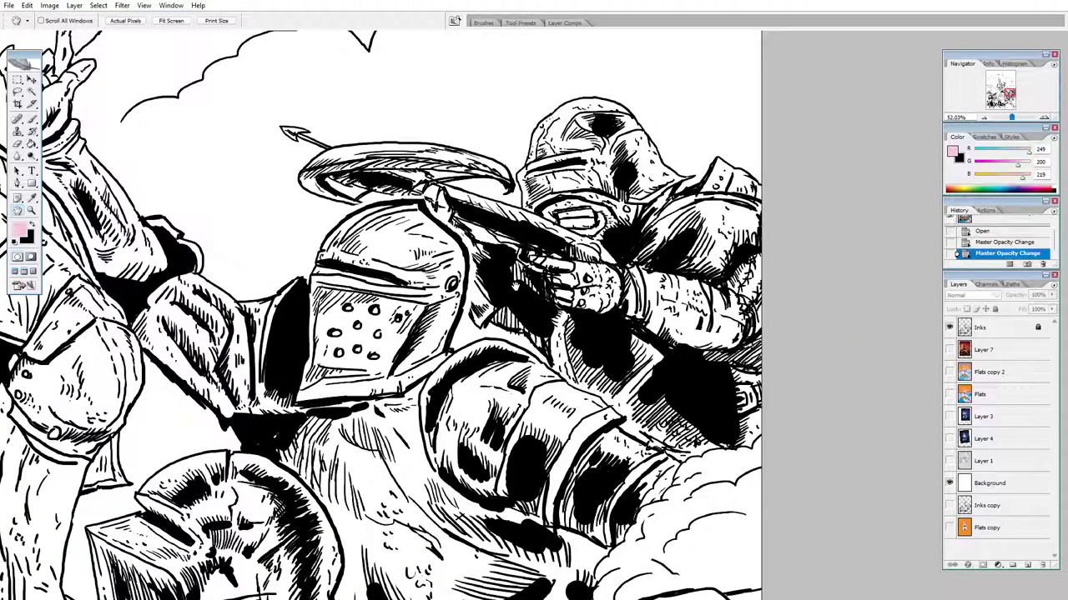
pyautogui.moveTo(517, 338)
pyautogui.mouseDown()
pyautogui.moveTo(499, 317)
pyautogui.moveTo(547, 166)
pyautogui.moveTo(545, 174)
pyautogui.mouseUp()
pyautogui.moveTo(534, 367); pyautogui.dragTo(562, 280)
# - Briefly show and hide Flats copy 2 and the Flats layer beneath the magnified inks
pyautogui.click(949, 375)
pyautogui.click(950, 375)
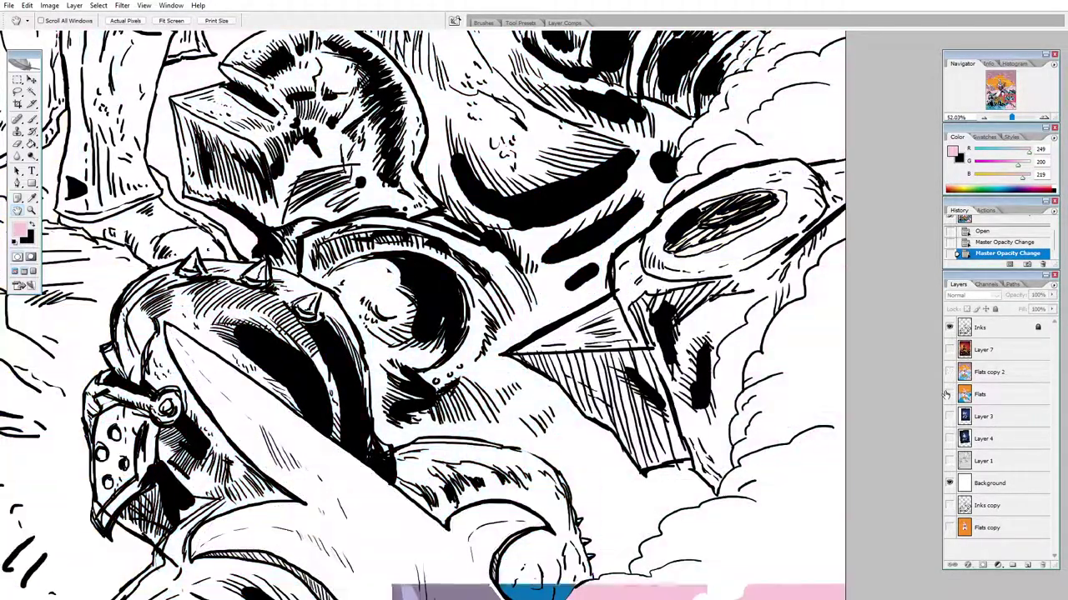
pyautogui.click(948, 394)
pyautogui.click(948, 395)
# - Examine the inks of the foreground helmets, the plumed knight and the lute player, and return to the full-page view
pyautogui.moveTo(415, 355); pyautogui.dragTo(677, 93)
pyautogui.moveTo(255, 299); pyautogui.dragTo(411, 155)
pyautogui.moveTo(51, 231); pyautogui.dragTo(640, 523)
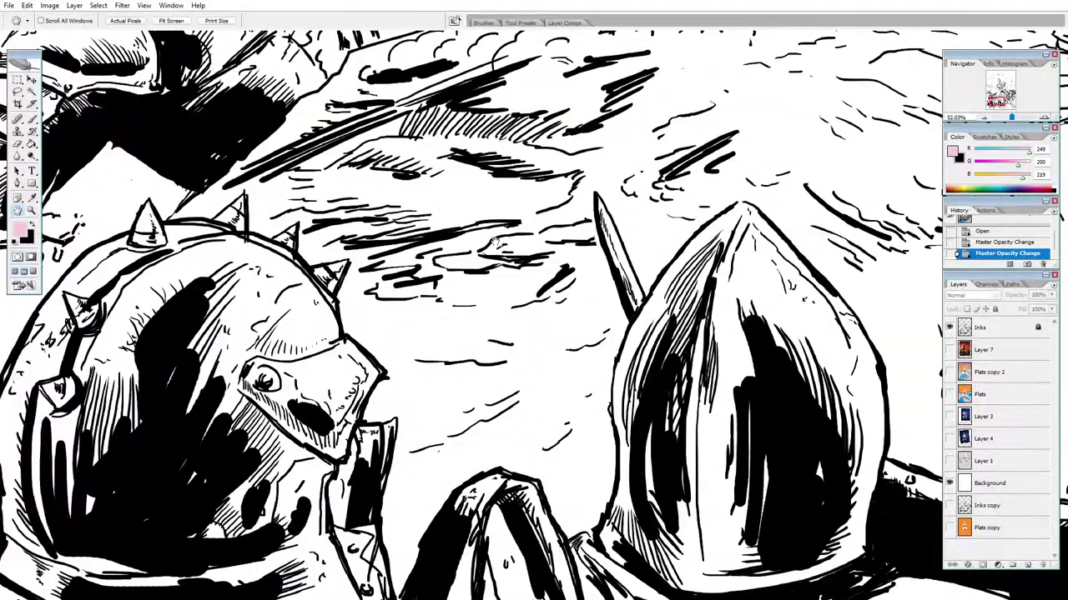
pyautogui.moveTo(103, 126); pyautogui.dragTo(535, 310)
pyautogui.moveTo(493, 162); pyautogui.dragTo(320, 345)
pyautogui.moveTo(519, 146); pyautogui.dragTo(383, 282)
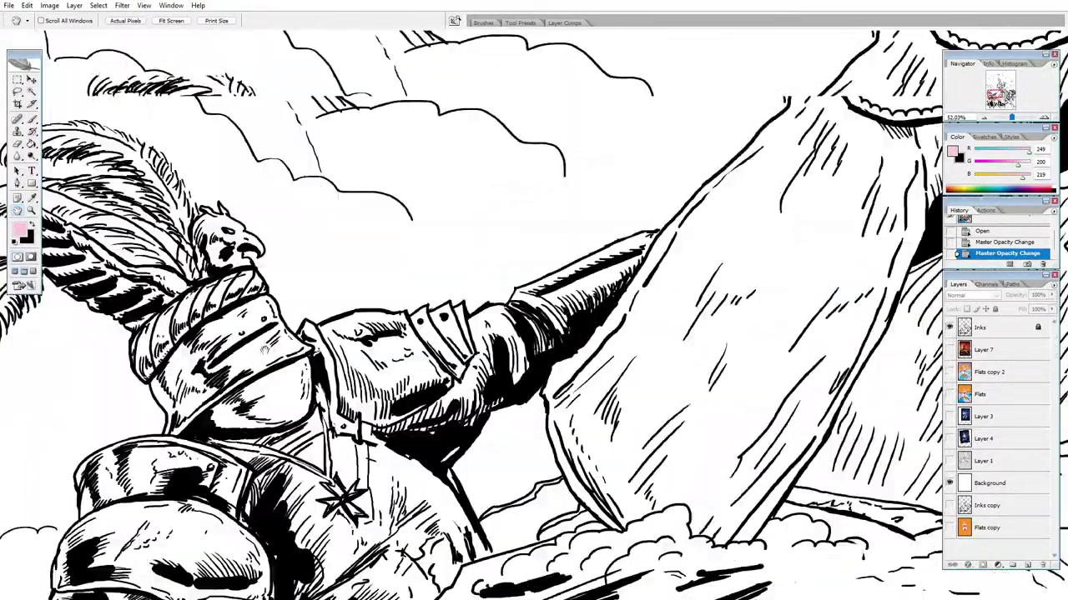
pyautogui.moveTo(501, 262); pyautogui.dragTo(243, 418)
pyautogui.moveTo(669, 189); pyautogui.dragTo(382, 382)
pyautogui.moveTo(265, 173); pyautogui.dragTo(424, 408)
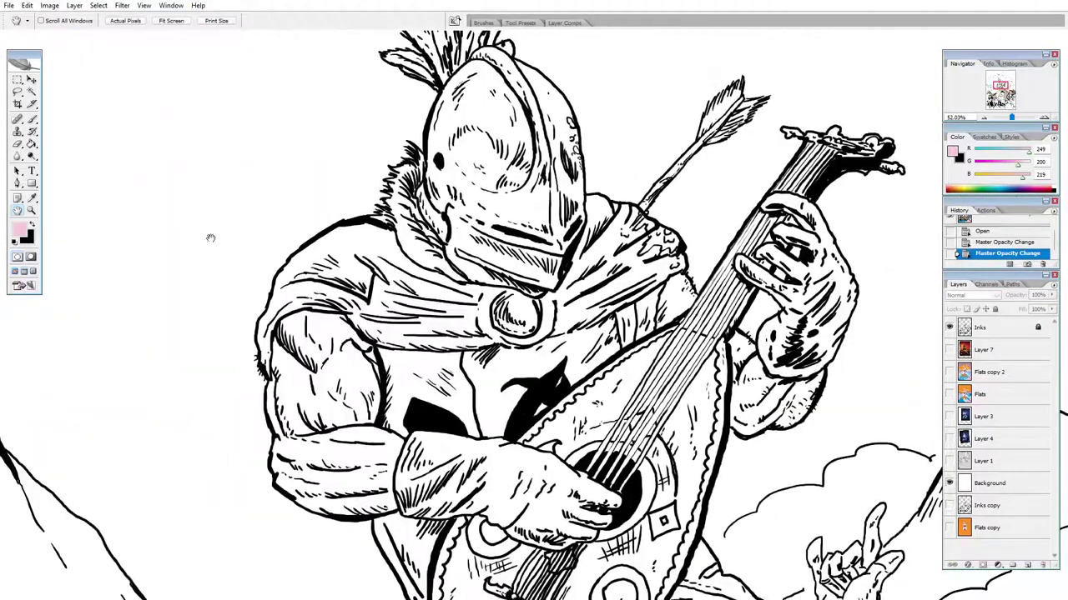
pyautogui.click(32, 210)
pyautogui.moveTo(667, 96); pyautogui.dragTo(317, 340)
pyautogui.doubleClick(16, 211)
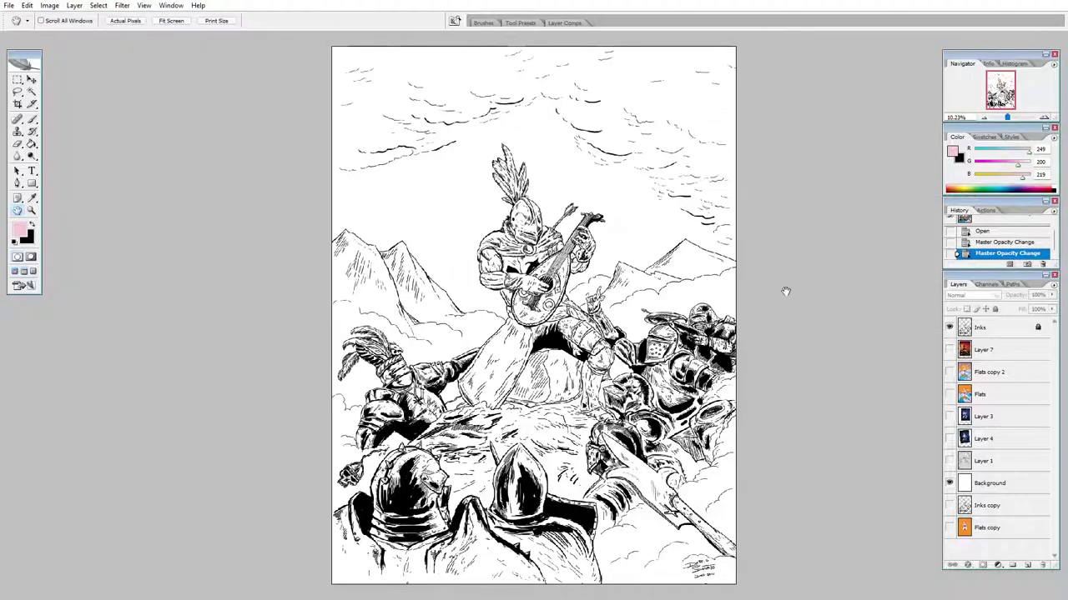
# - Display the Flats layer without the Inks and inspect its colour shapes up close around the bard's white and crimson garment
pyautogui.click(949, 327)
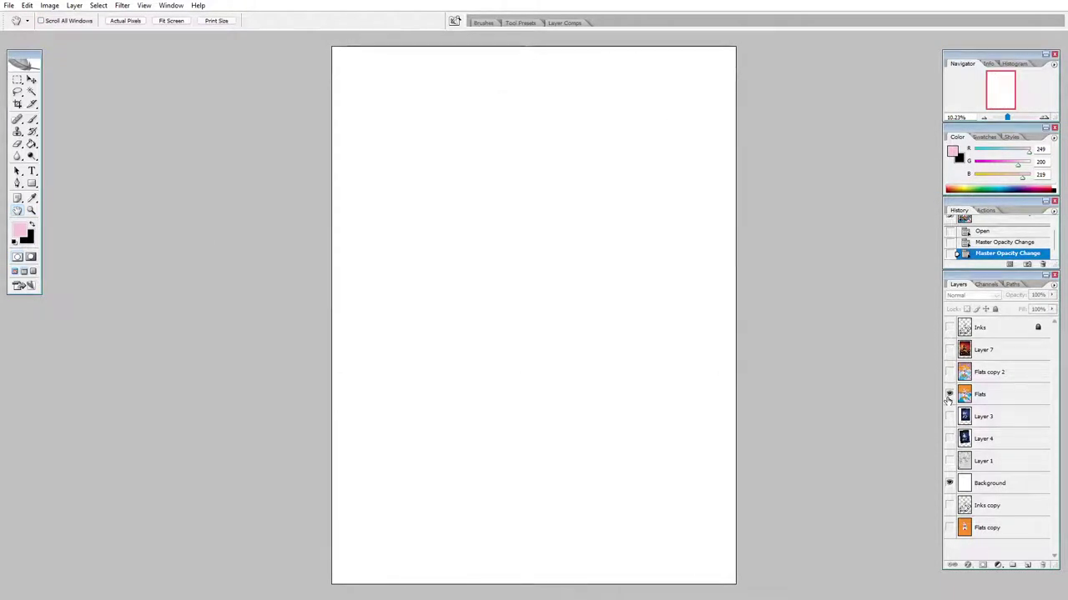
pyautogui.click(948, 395)
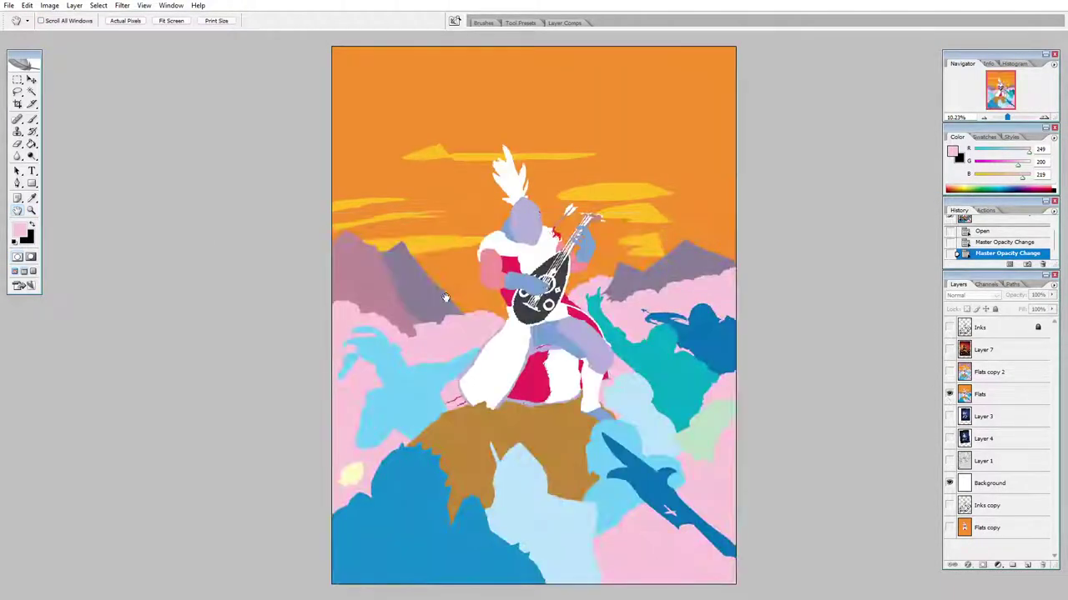
pyautogui.click(31, 211)
pyautogui.click(130, 585)
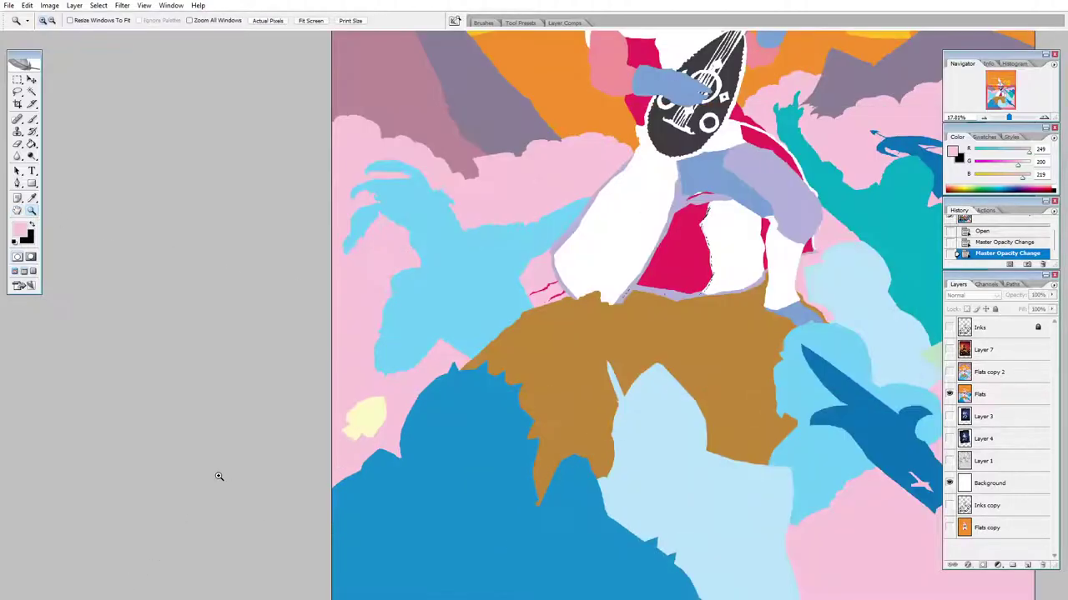
pyautogui.click(16, 211)
pyautogui.moveTo(533, 242); pyautogui.dragTo(245, 255)
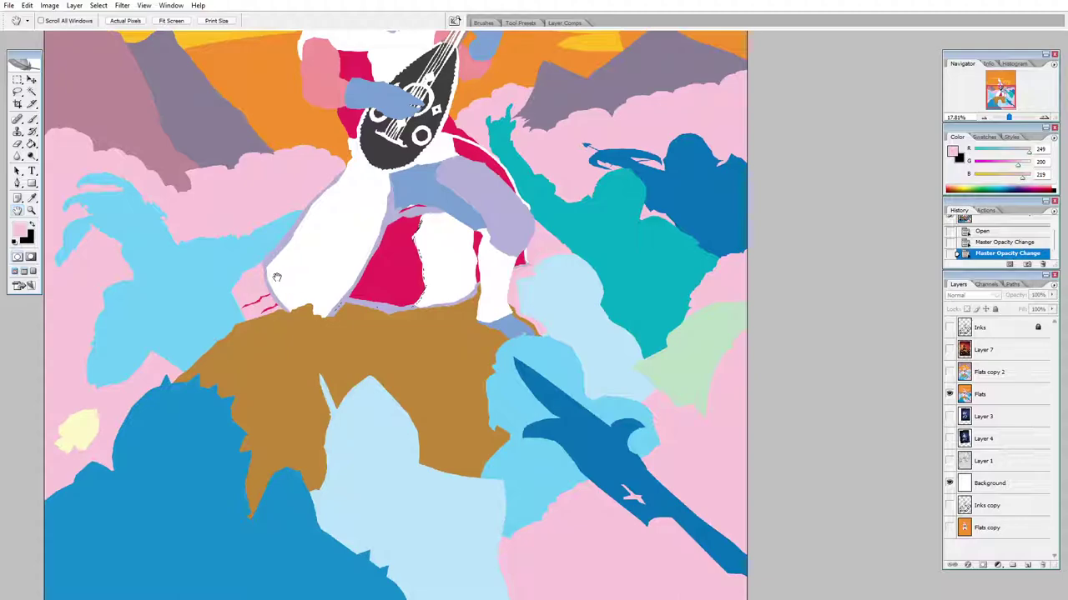
pyautogui.moveTo(403, 263); pyautogui.dragTo(442, 267)
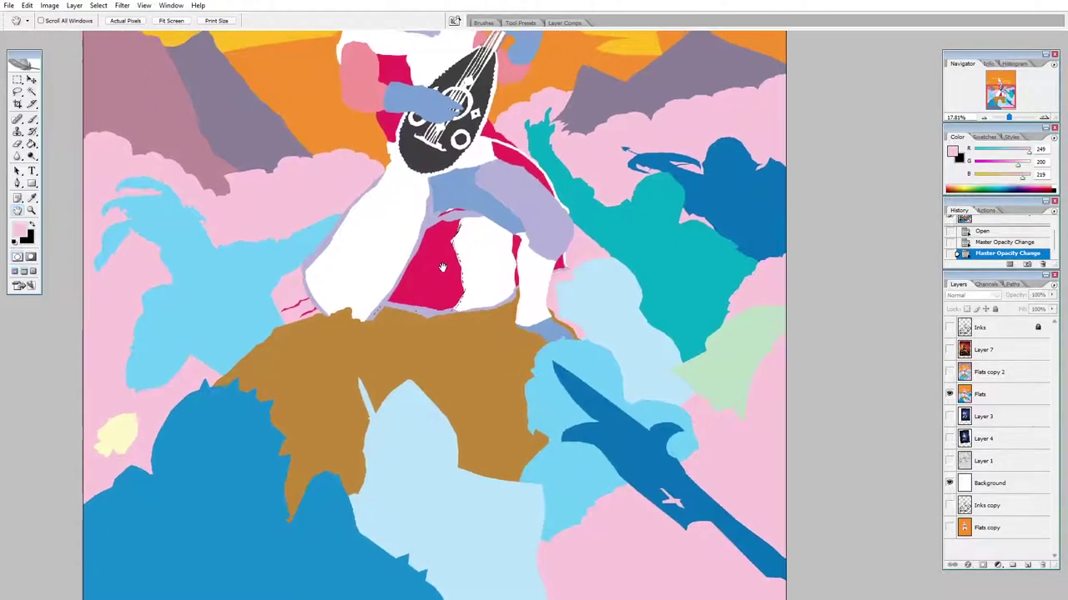
pyautogui.click(31, 211)
pyautogui.moveTo(485, 201); pyautogui.dragTo(373, 335)
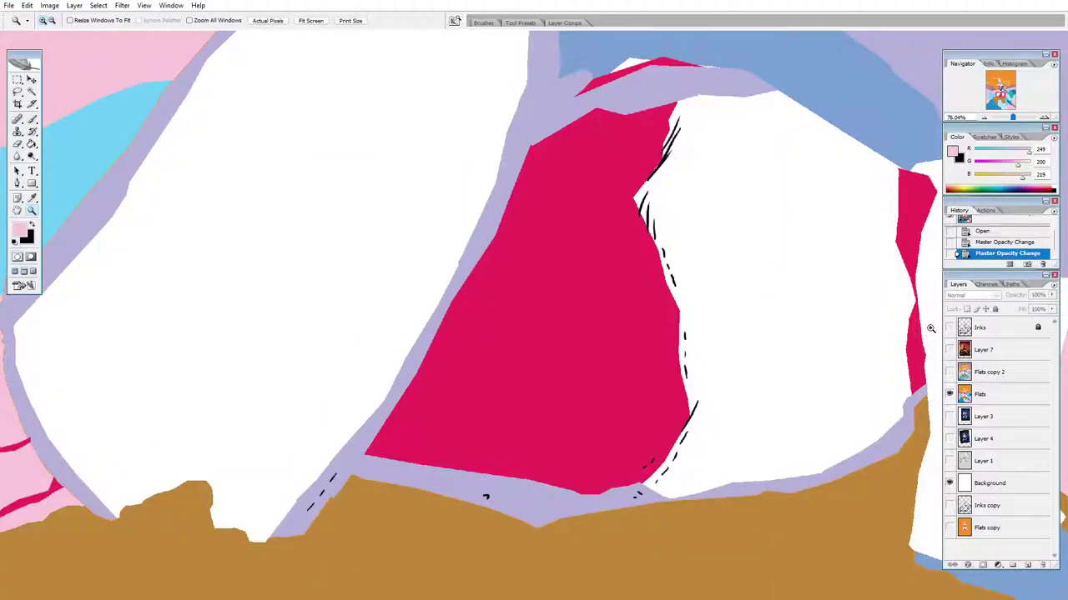
# - Toggle the Flats layer and turn the Inks on to compare the garment's flat colours with its linework
pyautogui.click(948, 395)
pyautogui.click(948, 395)
pyautogui.click(949, 327)
pyautogui.click(949, 396)
pyautogui.click(949, 395)
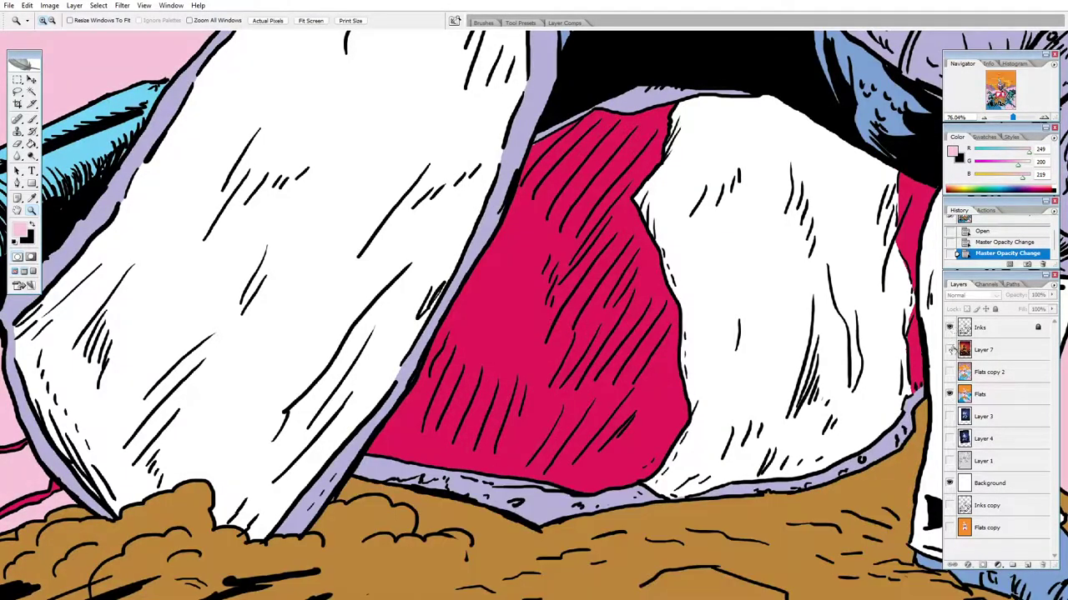
# - Hide the Flats and Background layers to show the Inks alone over transparency, with the whole page in view
pyautogui.click(949, 395)
pyautogui.click(949, 482)
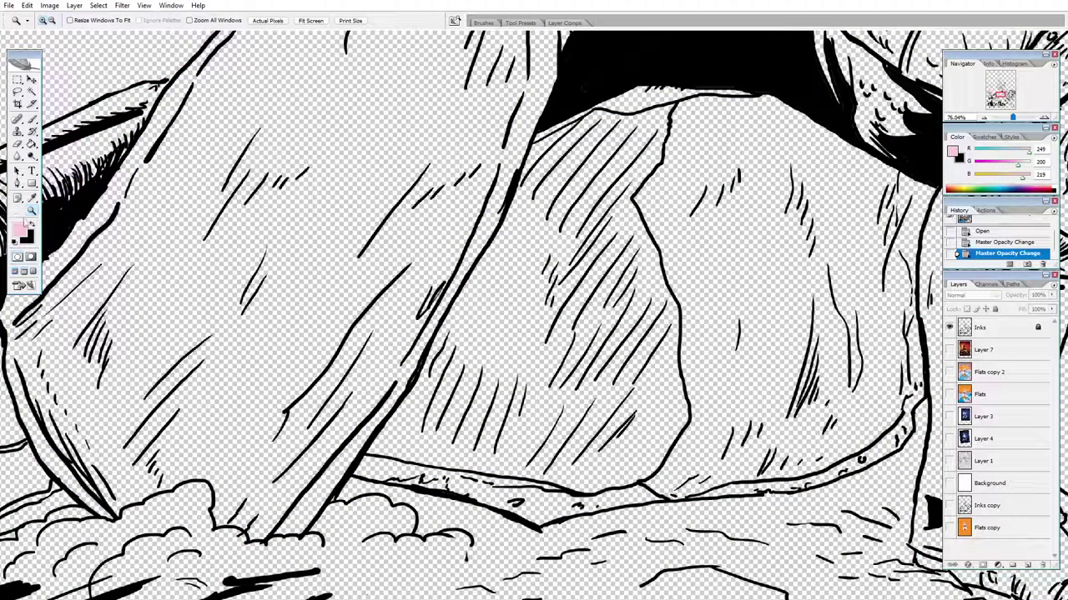
pyautogui.doubleClick(17, 210)
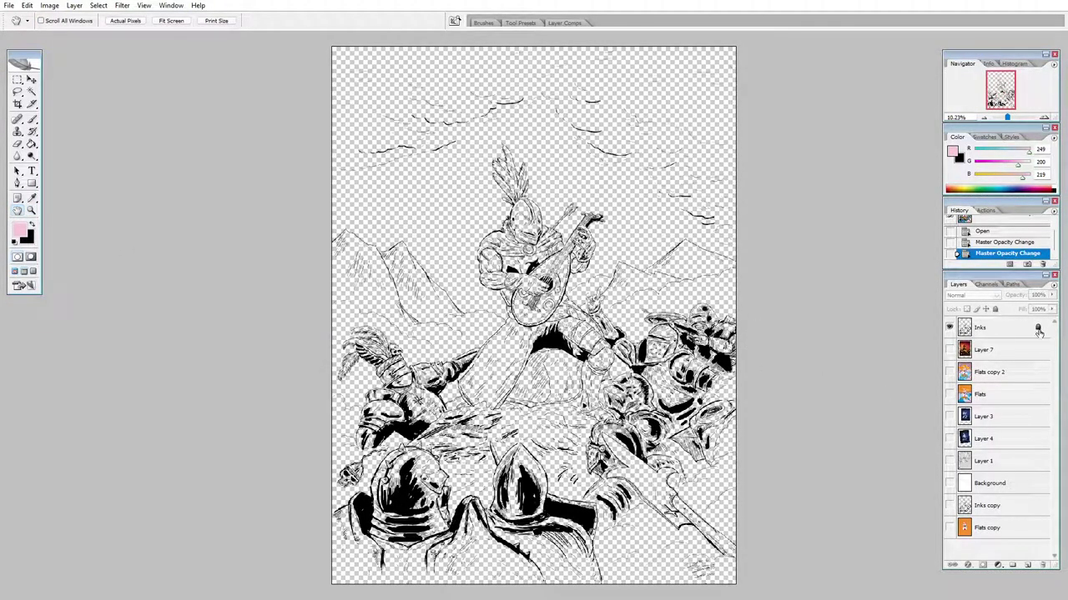
# - Replace the Inks with the Flats layer and magnify the pixel edge between a light blue shape and the pink clouds to 1600%
pyautogui.click(949, 327)
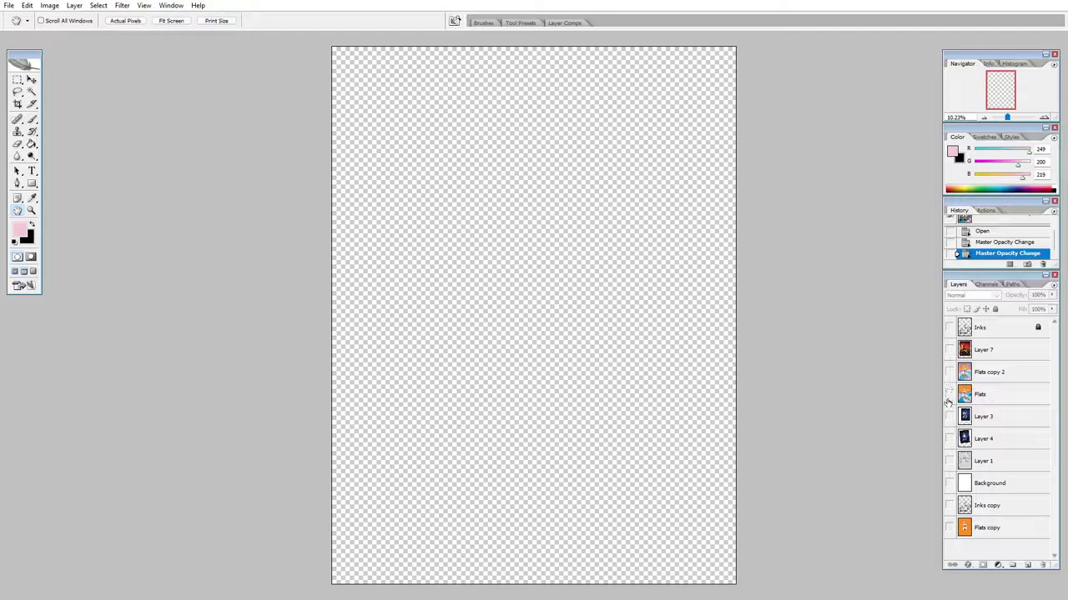
pyautogui.click(949, 395)
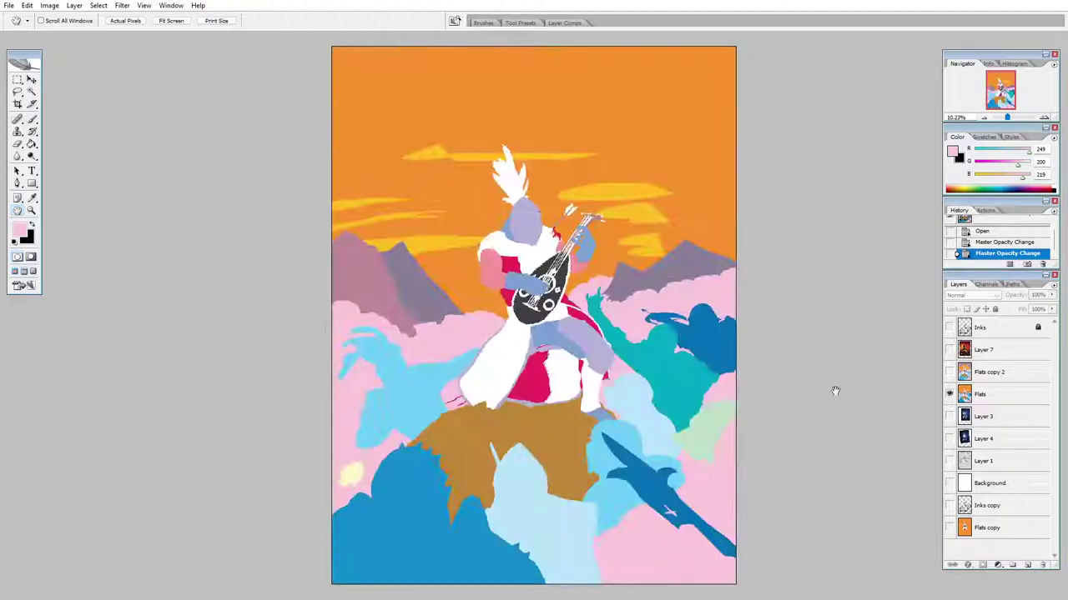
pyautogui.click(32, 210)
pyautogui.moveTo(491, 322); pyautogui.dragTo(310, 436)
pyautogui.moveTo(810, 162); pyautogui.dragTo(603, 309)
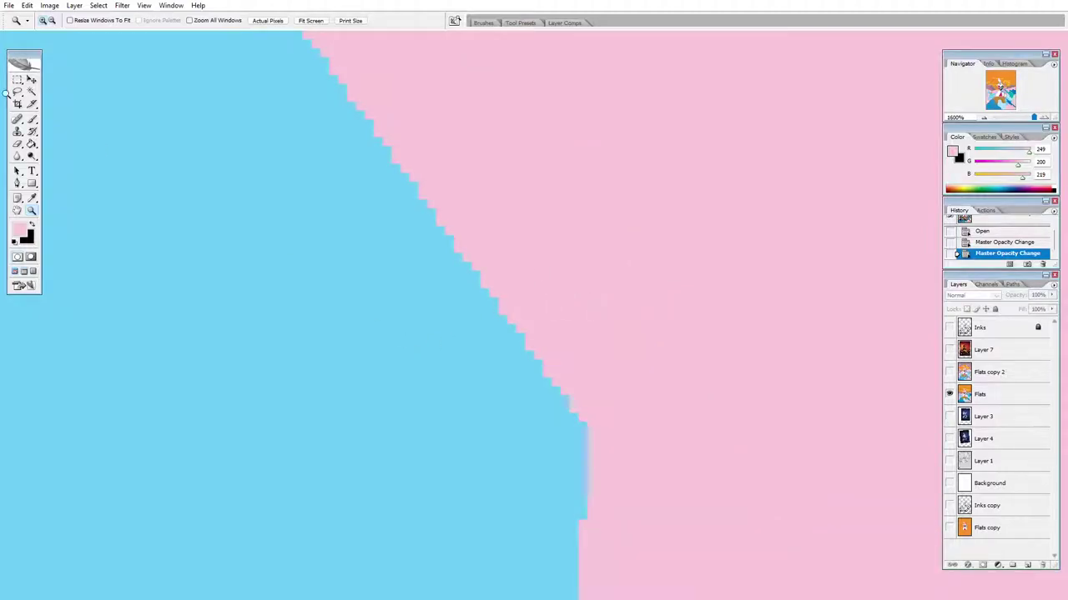
# - Activate the Flats layer and select the light blue plumed knight's colour area with the Magic Wand
pyautogui.click(31, 92)
pyautogui.click(327, 194)
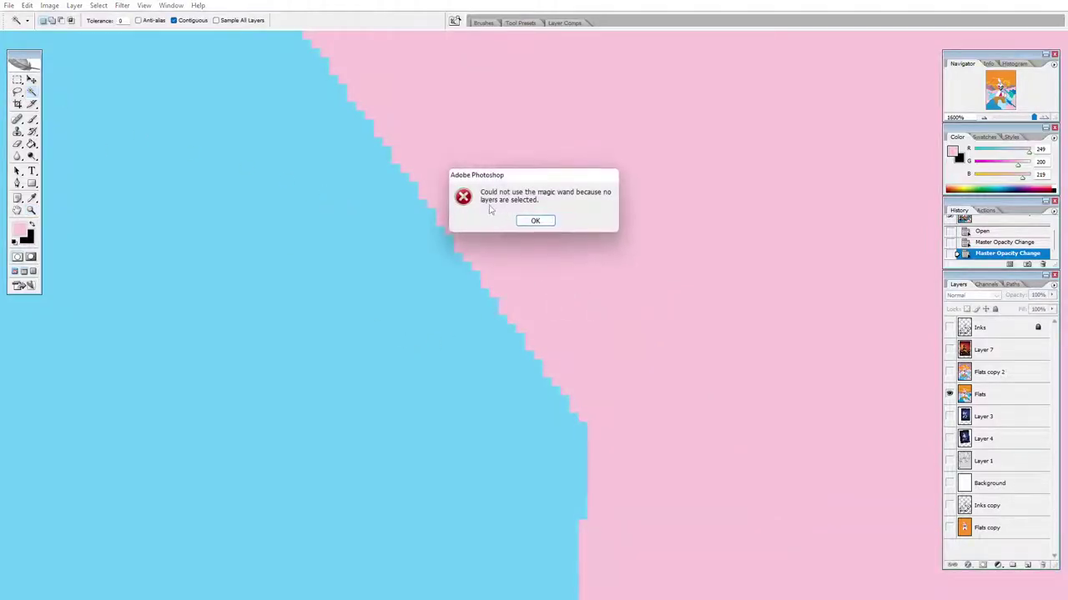
pyautogui.press('Return')
pyautogui.click(1003, 400)
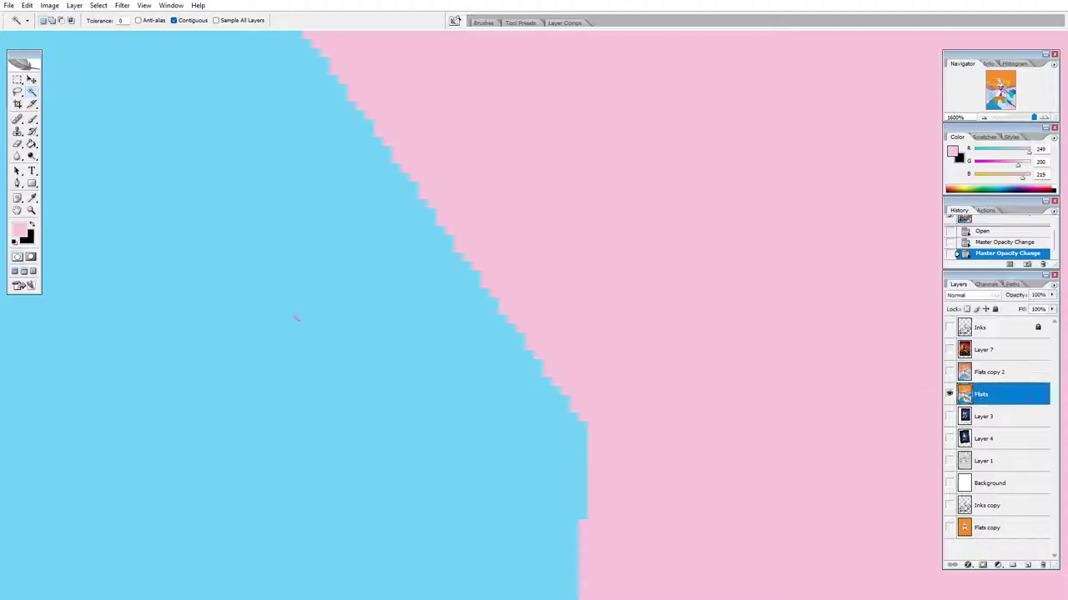
pyautogui.click(282, 310)
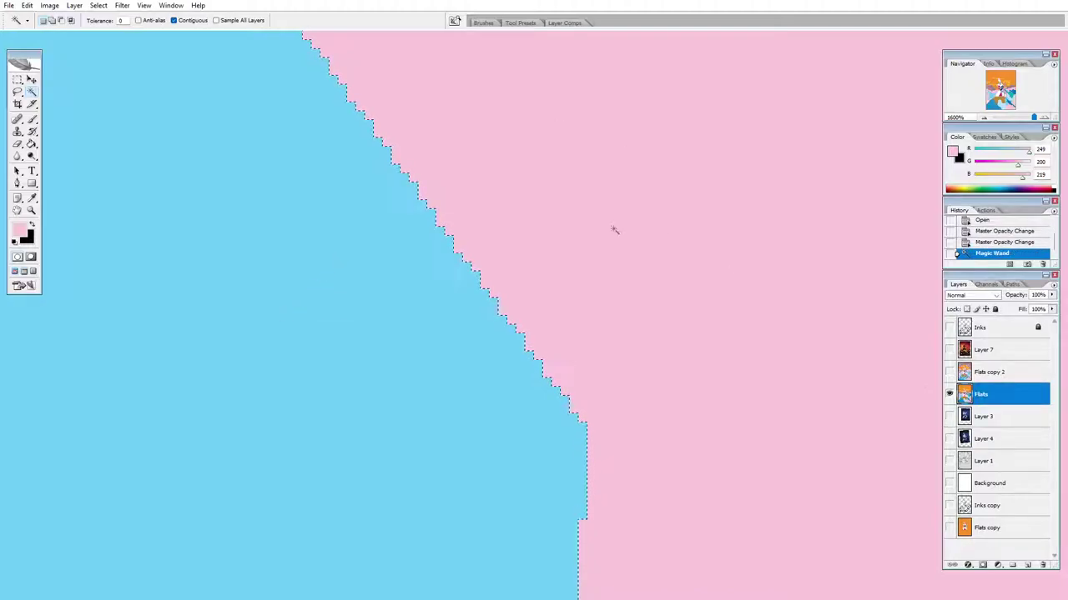
# - Select the darker blue shape of the foreground spiked helmet on the Flats layer with the Magic Wand
pyautogui.press('z')
pyautogui.hotkey('ctrl', '0')
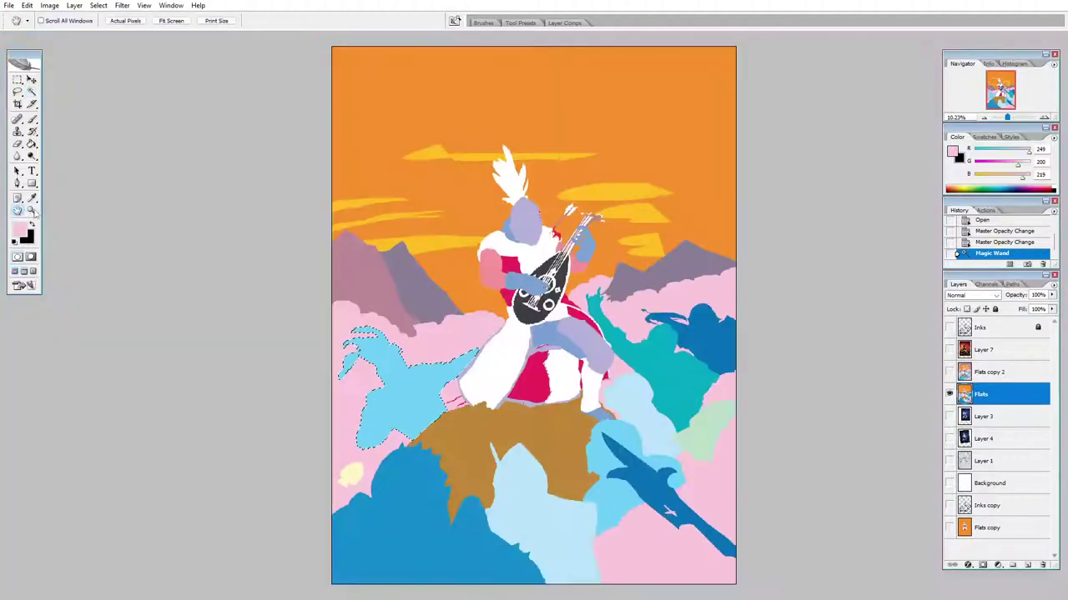
pyautogui.moveTo(342, 413); pyautogui.dragTo(459, 513)
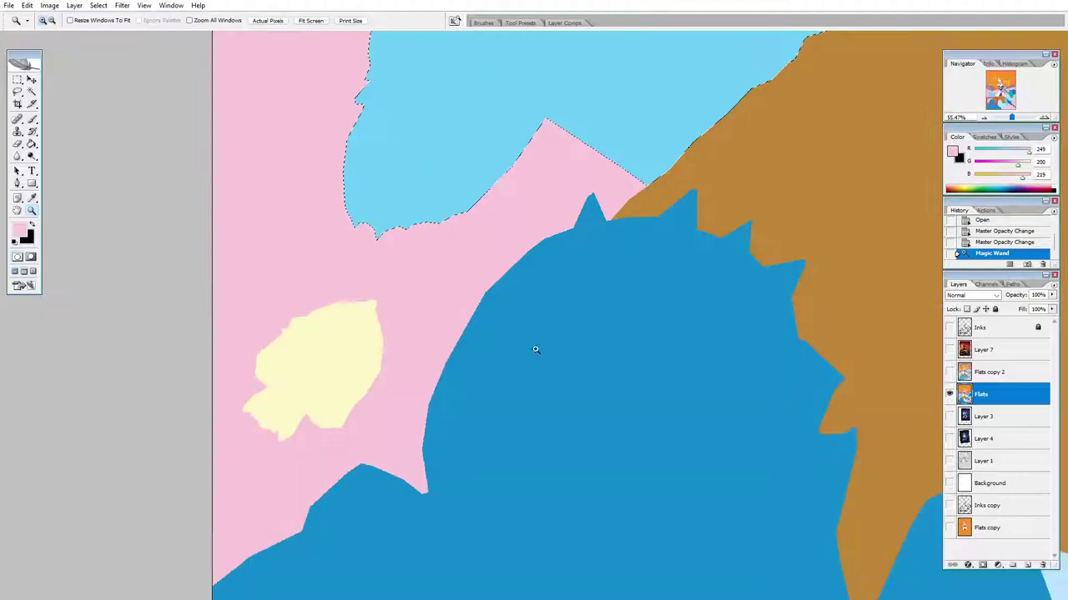
pyautogui.press('w')
pyautogui.click(653, 278)
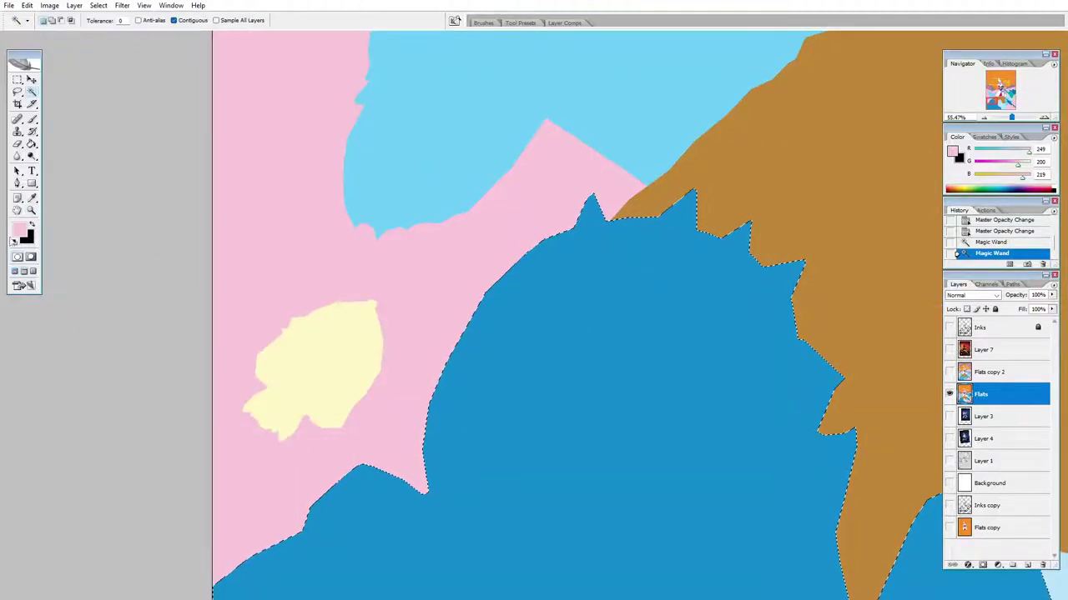
# - Open the recent palette file 63_Marvel.gif and sample its periwinkle blue and lavender swatches, ending with lavender as the foreground colour
pyautogui.click(8, 5)
pyautogui.moveTo(50, 57)
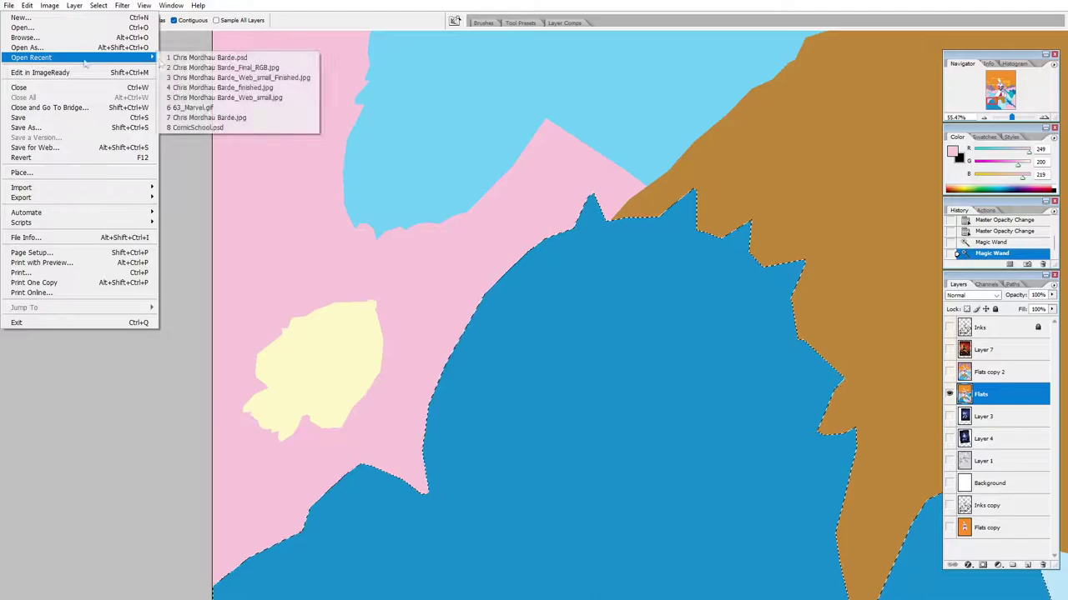
pyautogui.click(275, 107)
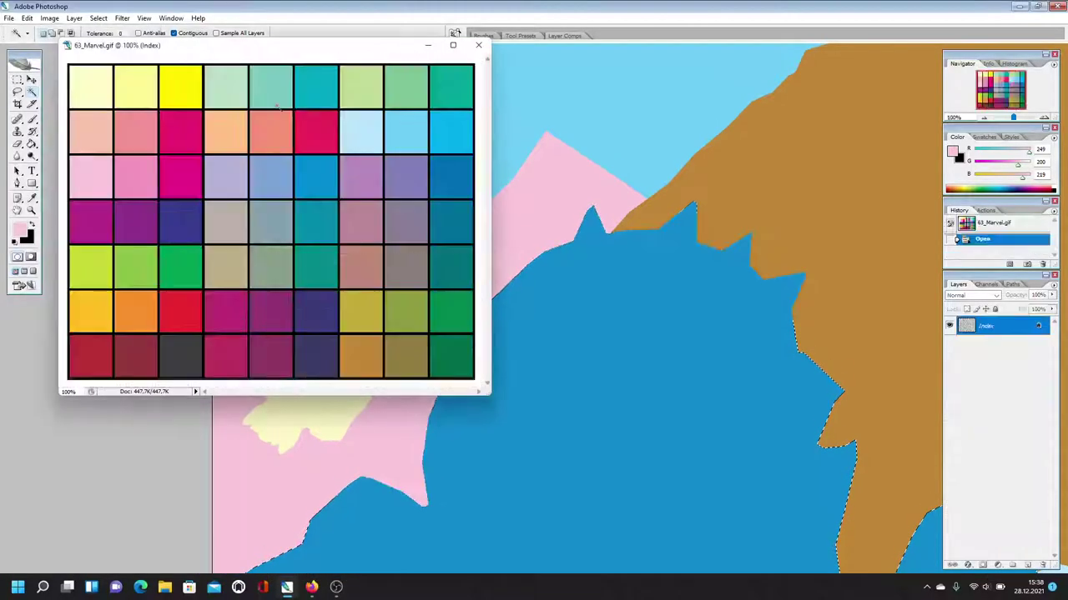
pyautogui.press('i')
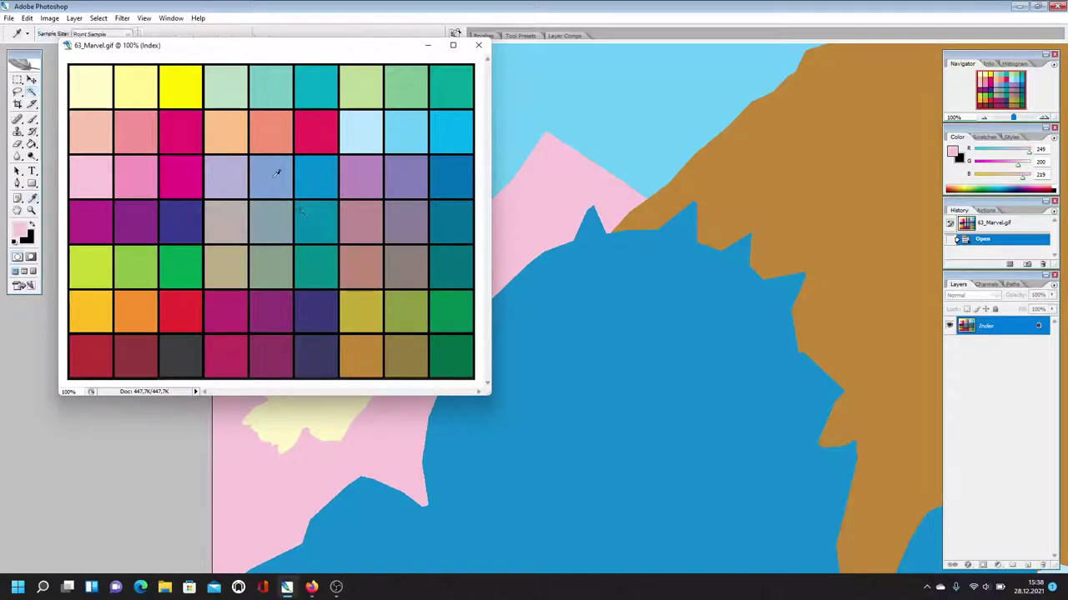
pyautogui.click(276, 173)
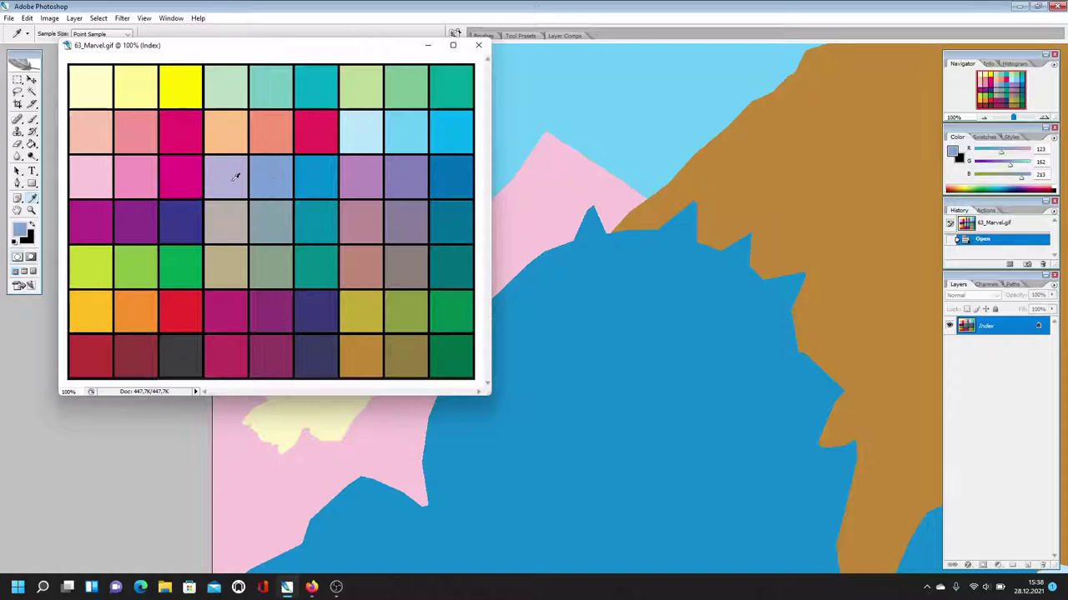
pyautogui.click(235, 176)
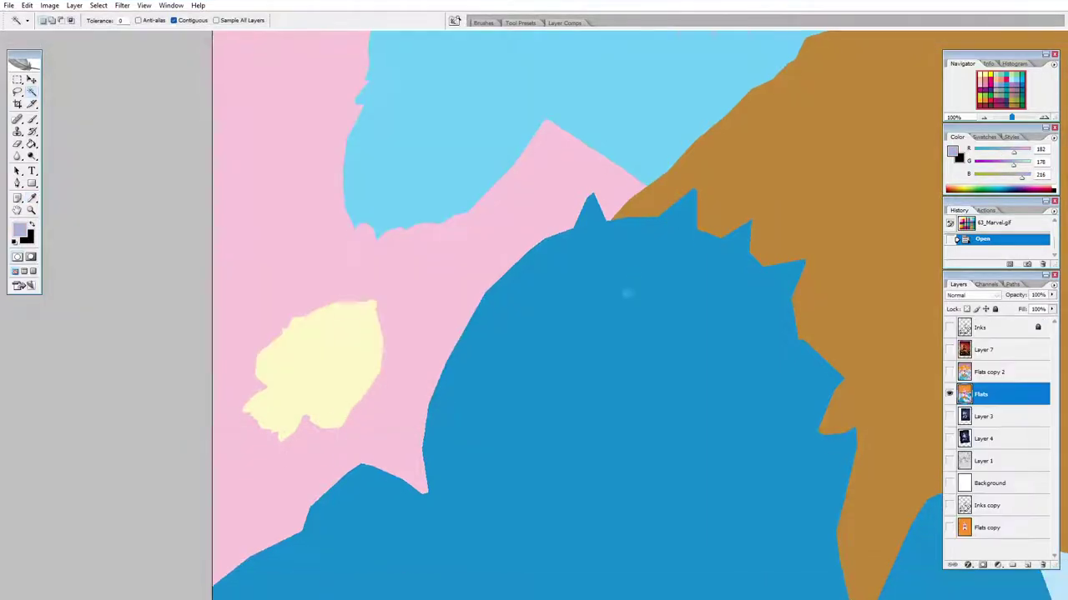
# - Fill the selected foreground spiked helmet shape with lavender using the Paint Bucket, and revert the history to the Master Opacity Change state
pyautogui.click(628, 294)
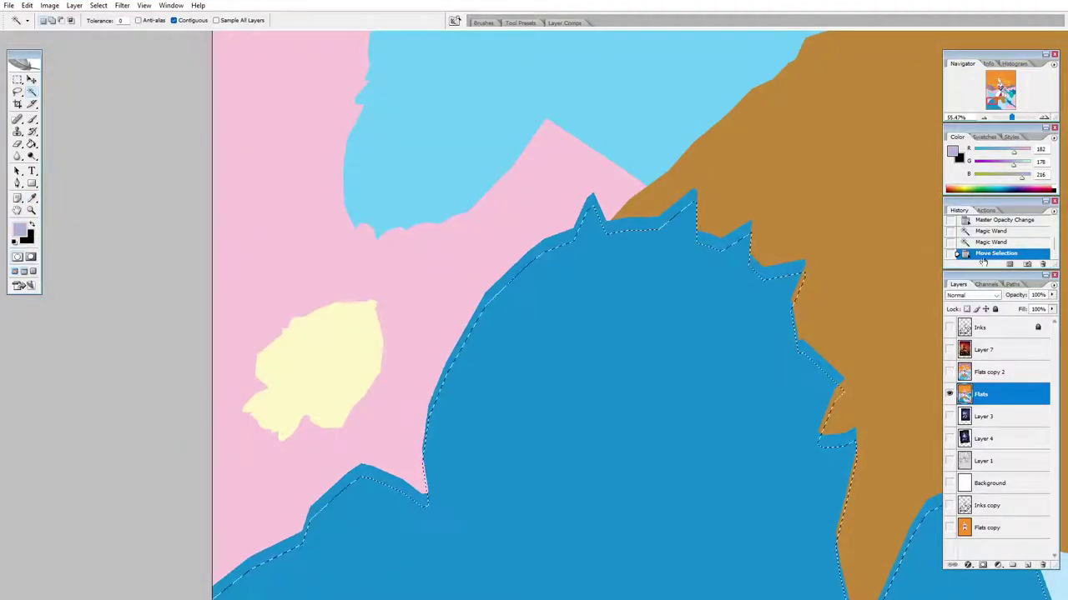
pyautogui.hotkey('ctrl', 'z')
pyautogui.press('g')
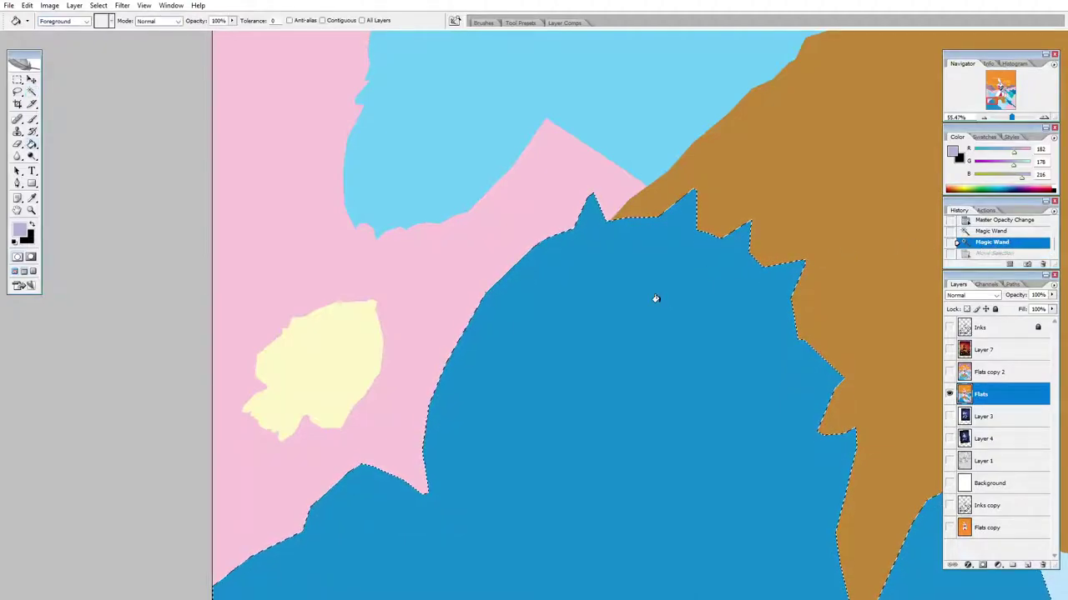
pyautogui.click(656, 295)
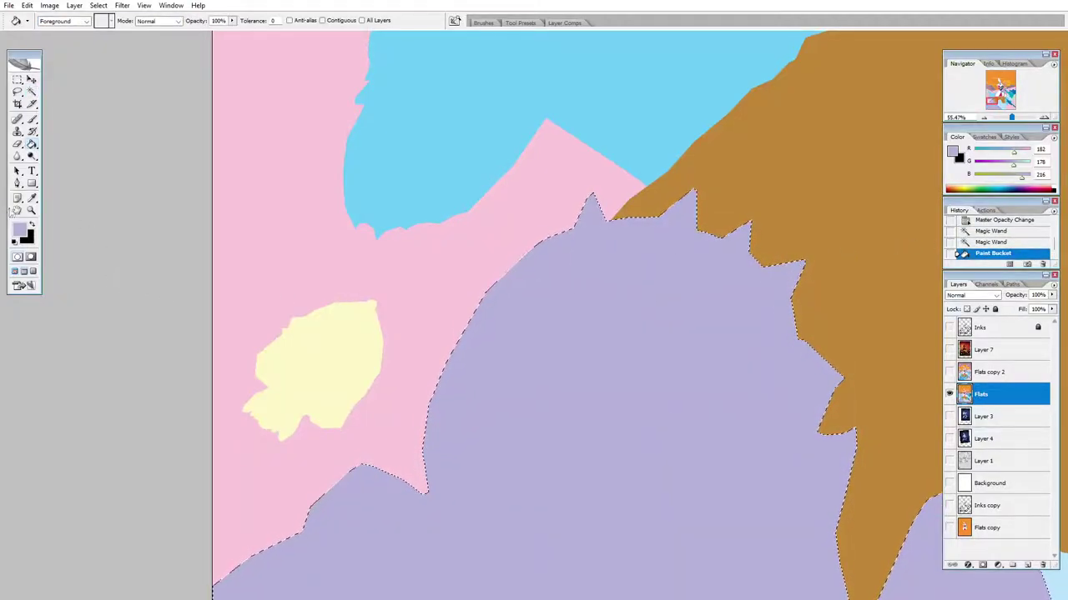
pyautogui.doubleClick(16, 210)
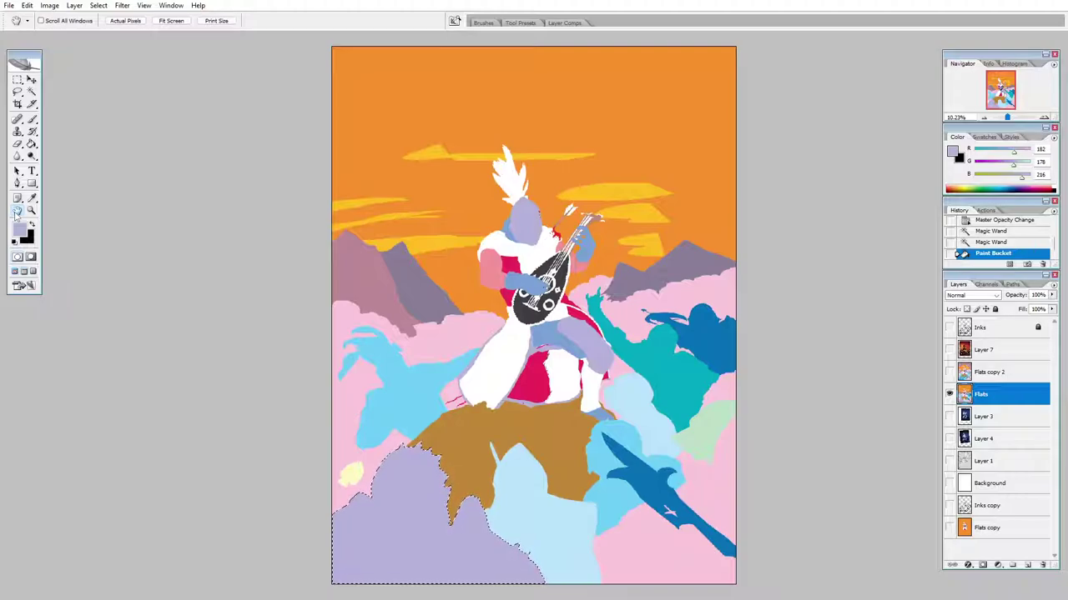
pyautogui.click(1019, 242)
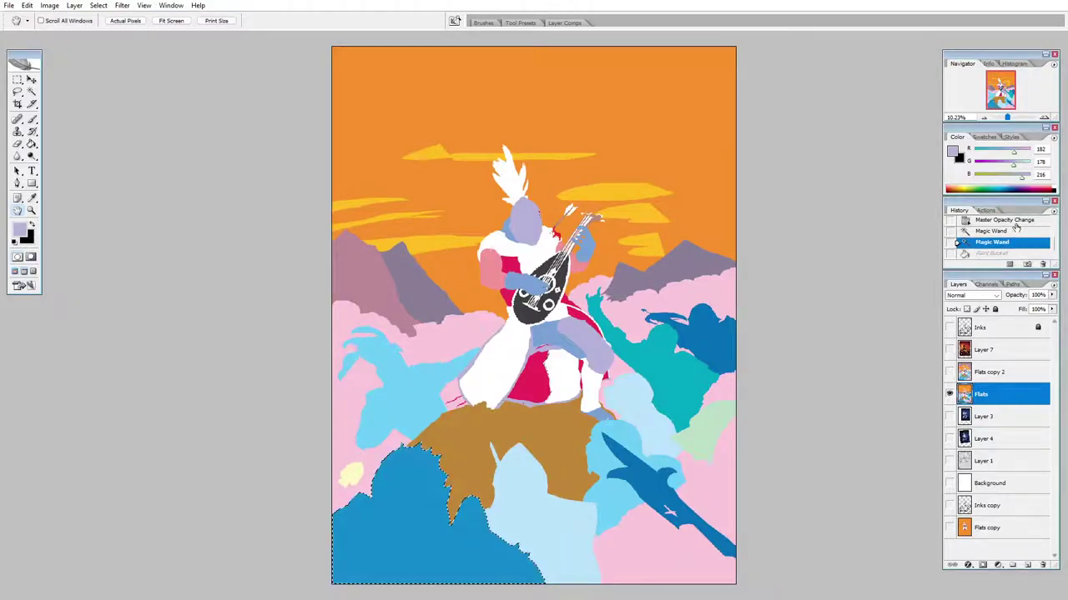
pyautogui.click(1011, 222)
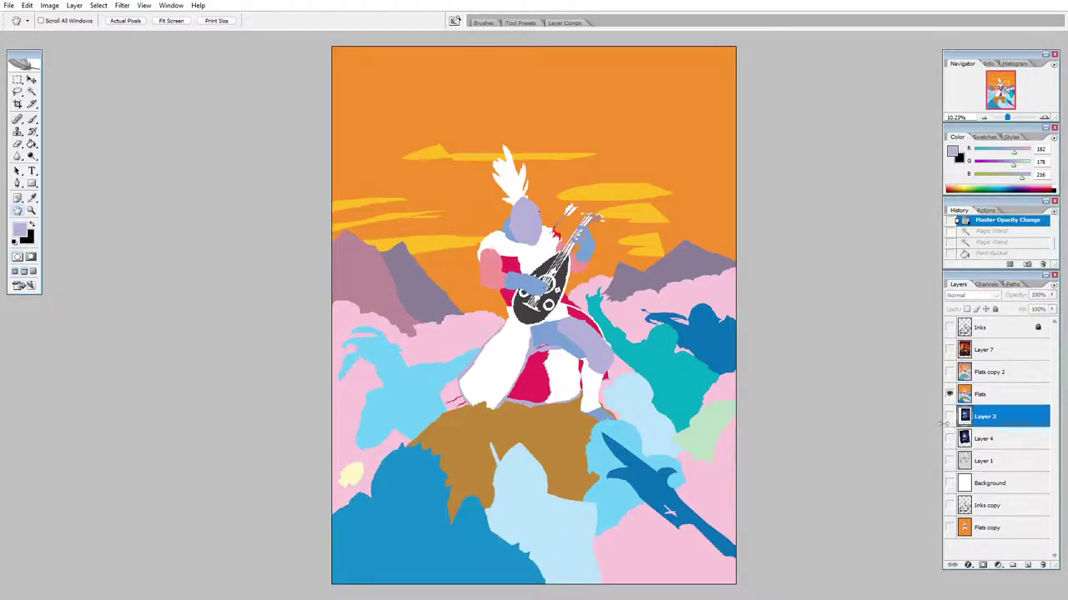
# - Turn on the Inks and white Background layers with the Flats, briefly checking the Flats and Layer 7 visibility
pyautogui.click(949, 393)
pyautogui.click(949, 394)
pyautogui.click(949, 349)
pyautogui.click(949, 350)
pyautogui.click(949, 327)
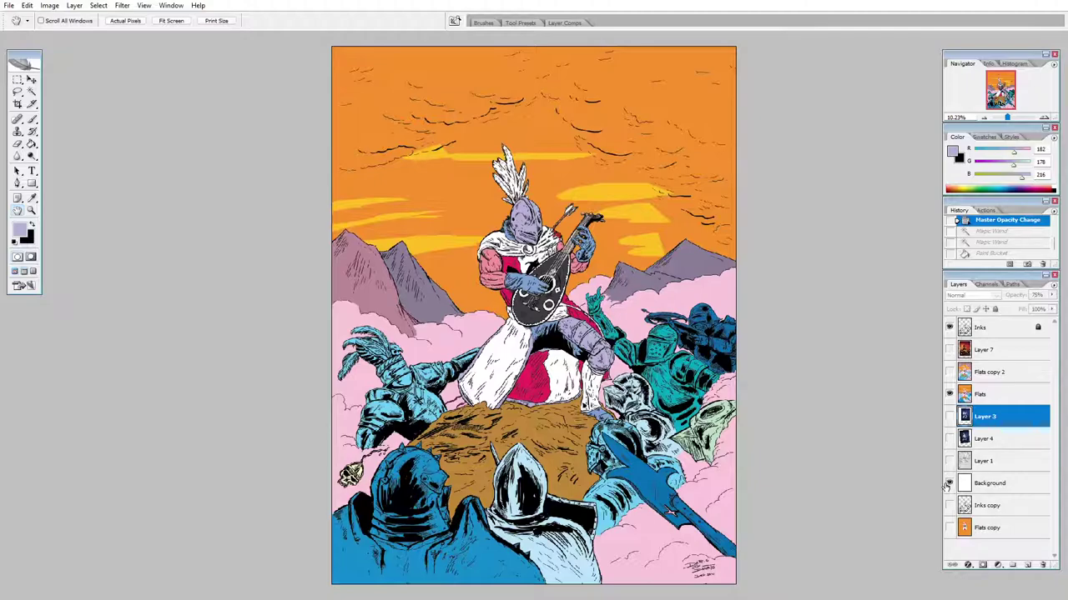
pyautogui.click(948, 484)
# - Compare the rendered Flats copy 2 colours with the plain Flats under the Inks by switching both layers' visibility
pyautogui.click(949, 373)
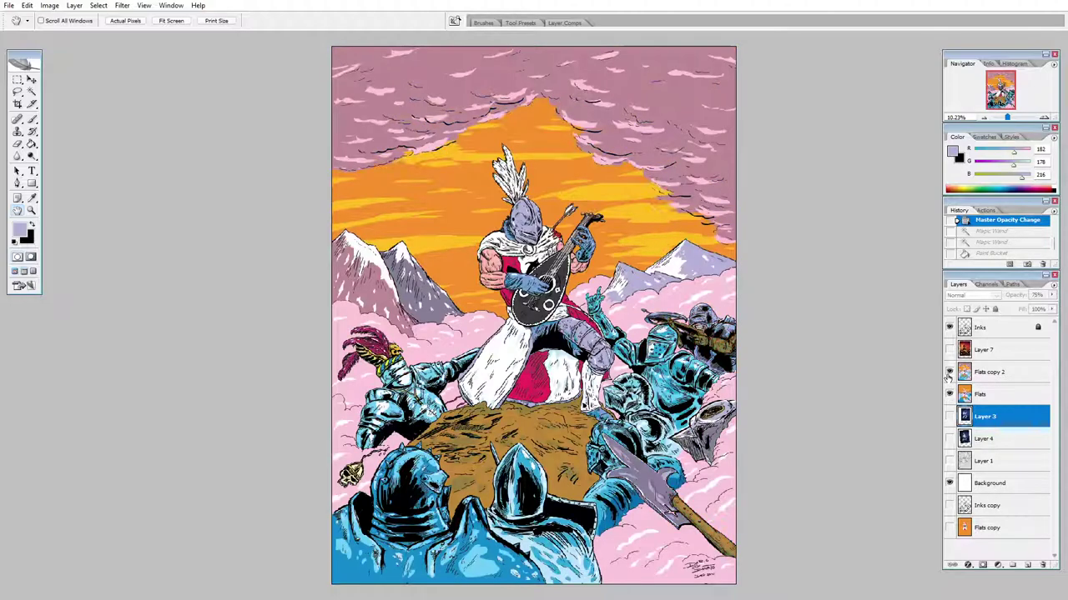
pyautogui.click(949, 373)
pyautogui.click(949, 391)
pyautogui.click(950, 395)
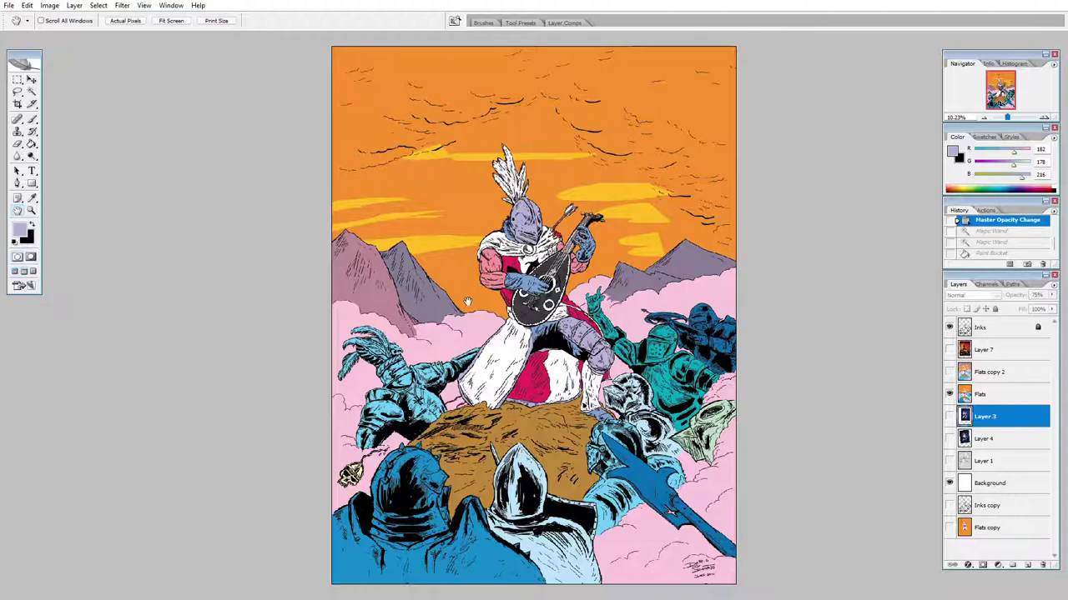
# - Magnify the purple mountains, switch from the Polygonal Lasso to the Paint Bucket, and activate the Flats layer
pyautogui.click(32, 210)
pyautogui.moveTo(445, 213); pyautogui.dragTo(251, 332)
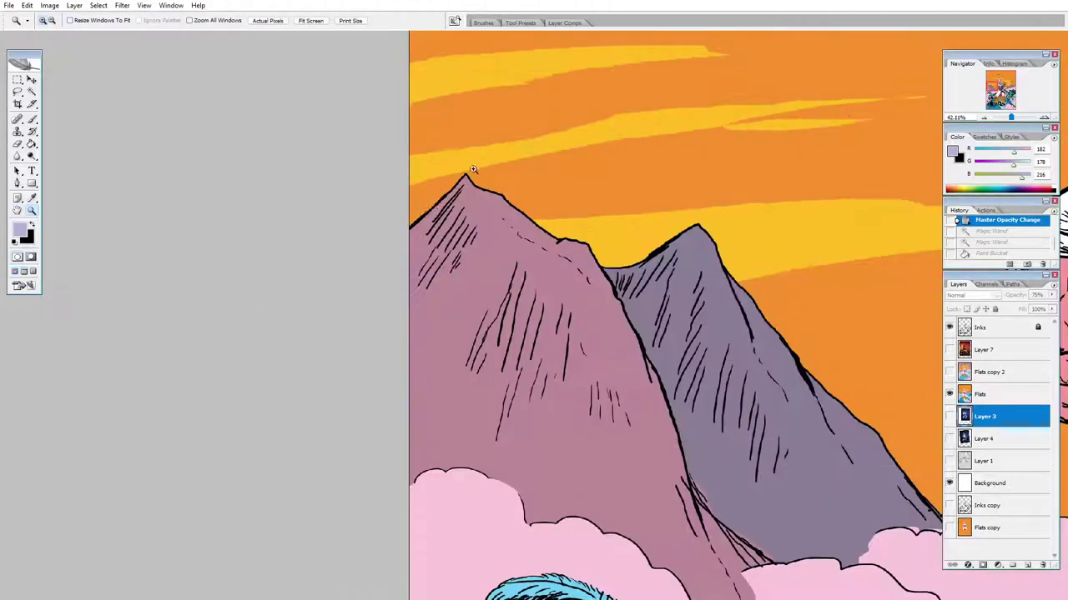
pyautogui.moveTo(18, 92); pyautogui.dragTo(62, 101)
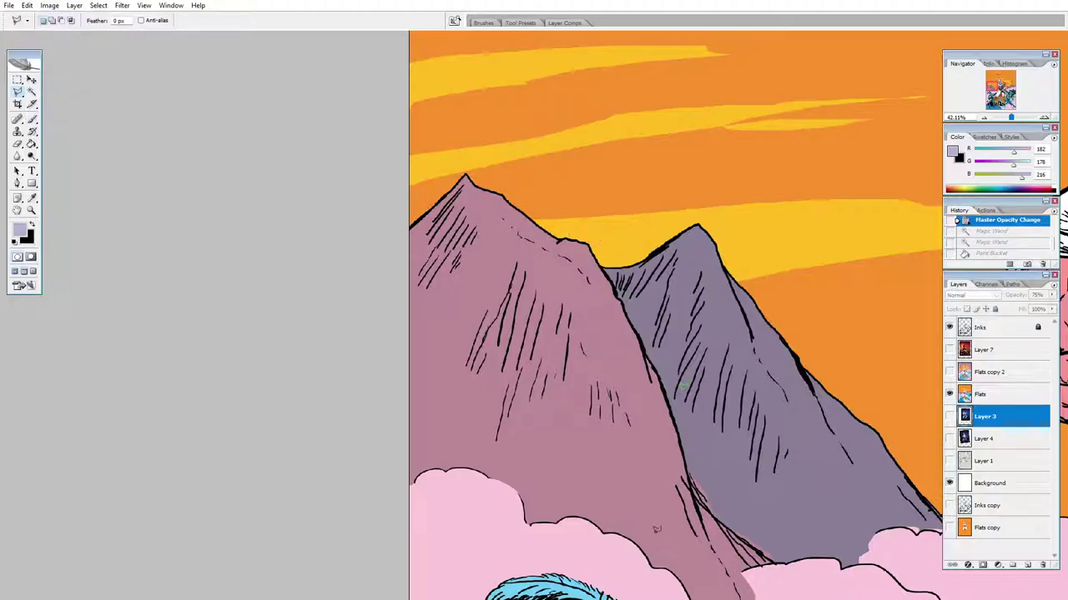
pyautogui.moveTo(521, 405); pyautogui.dragTo(323, 69)
pyautogui.press('g')
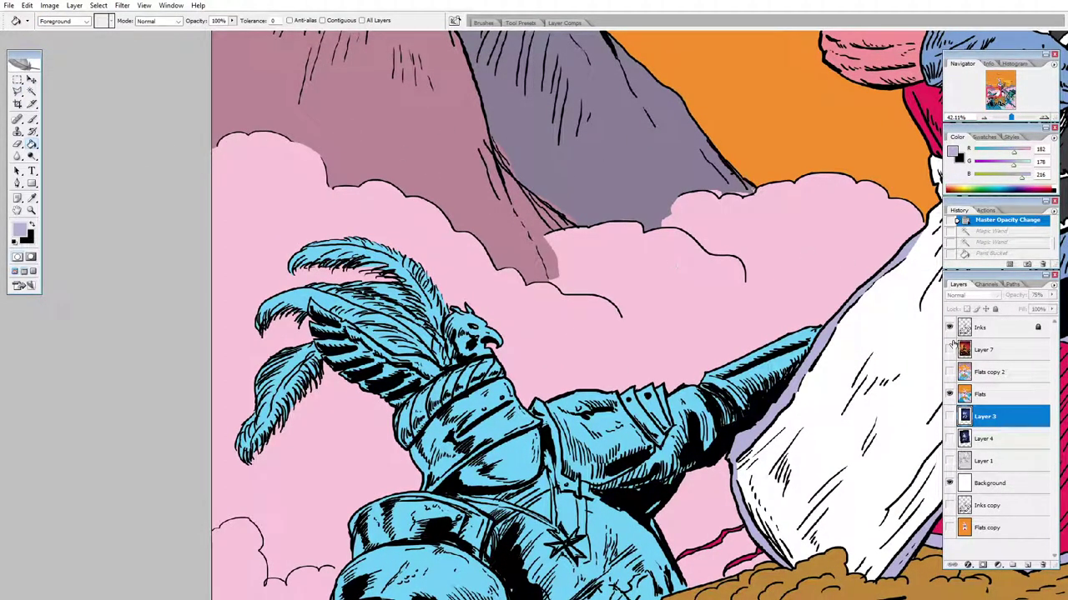
pyautogui.click(1001, 397)
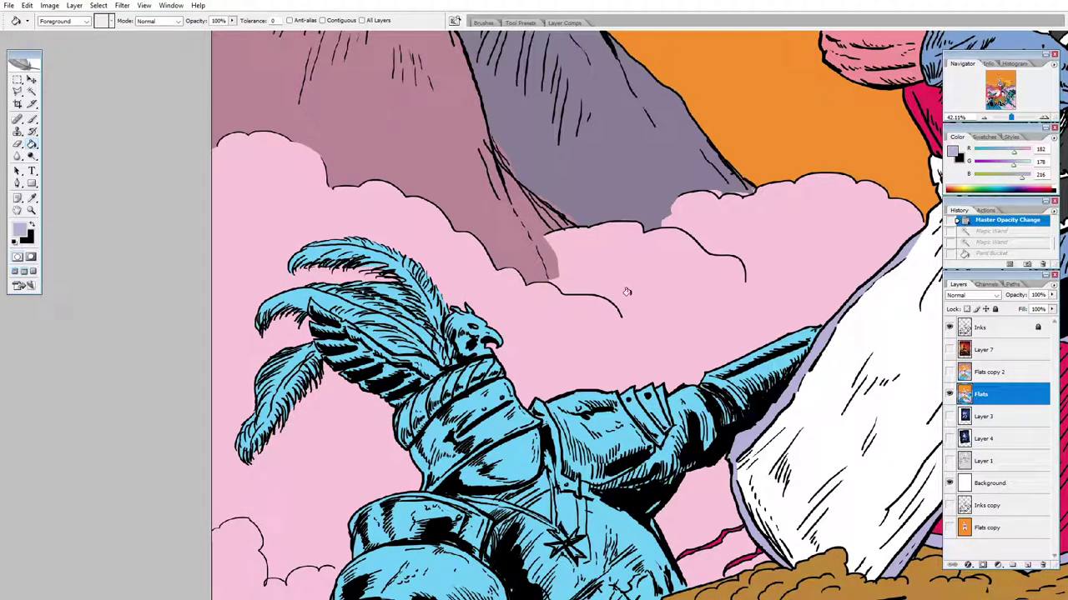
# - Magnify the light blue plume's edge against the pink clouds to about 334% and compare it with the Inks hidden and shown
pyautogui.click(949, 328)
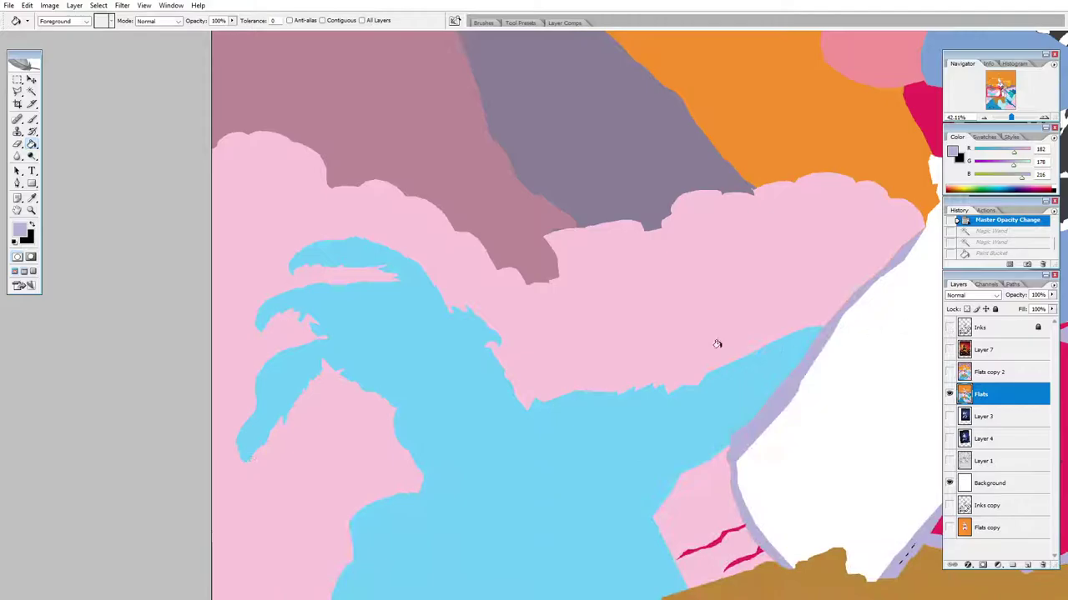
pyautogui.click(31, 210)
pyautogui.moveTo(740, 257); pyautogui.dragTo(423, 542)
pyautogui.moveTo(419, 420); pyautogui.dragTo(591, 489)
pyautogui.moveTo(779, 146); pyautogui.dragTo(530, 389)
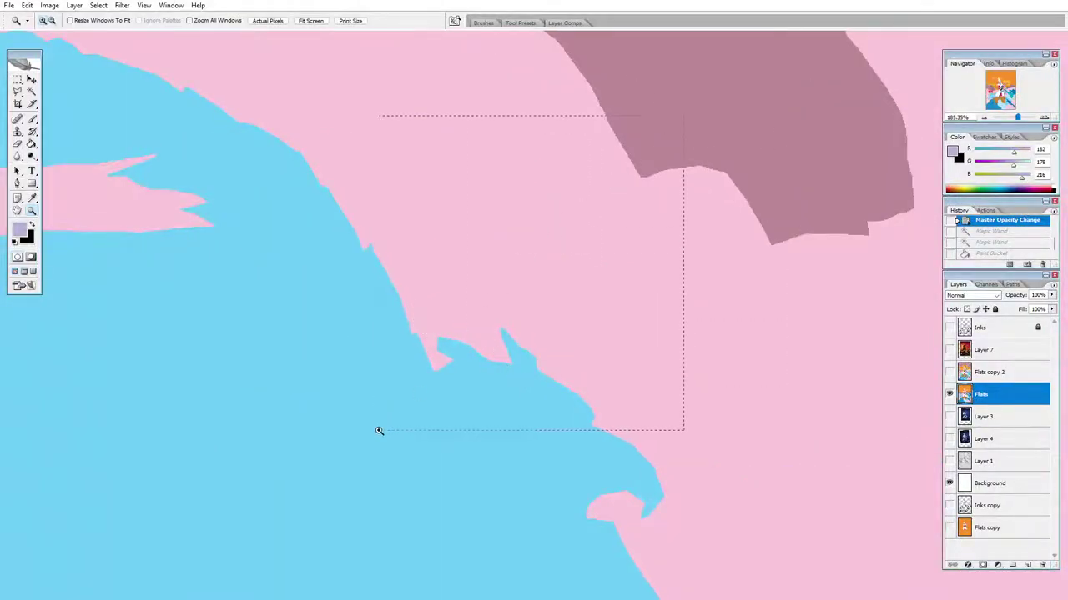
pyautogui.moveTo(657, 144); pyautogui.dragTo(377, 430)
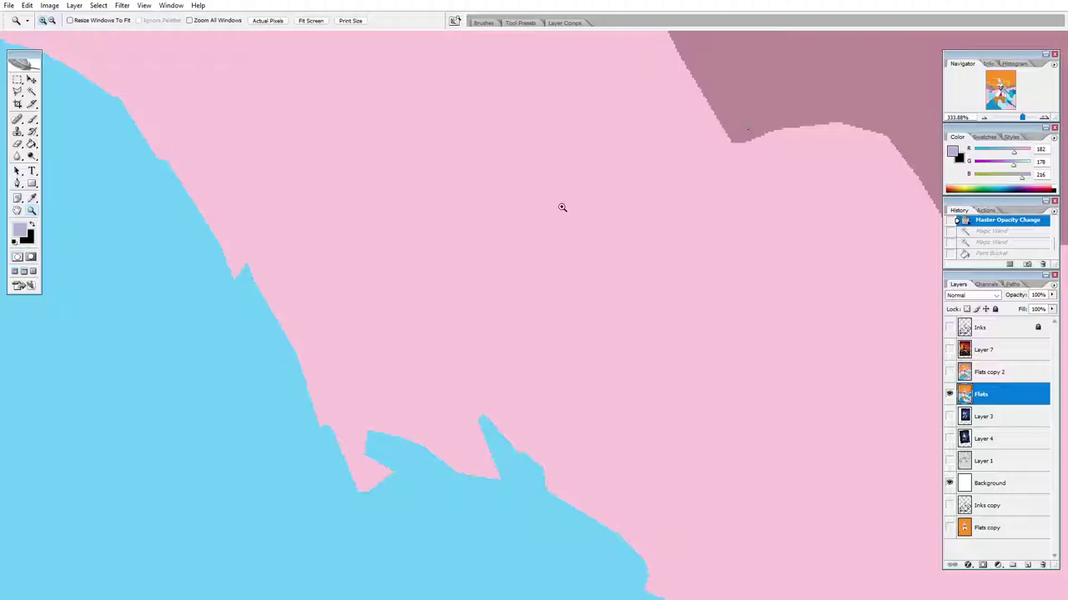
pyautogui.click(951, 328)
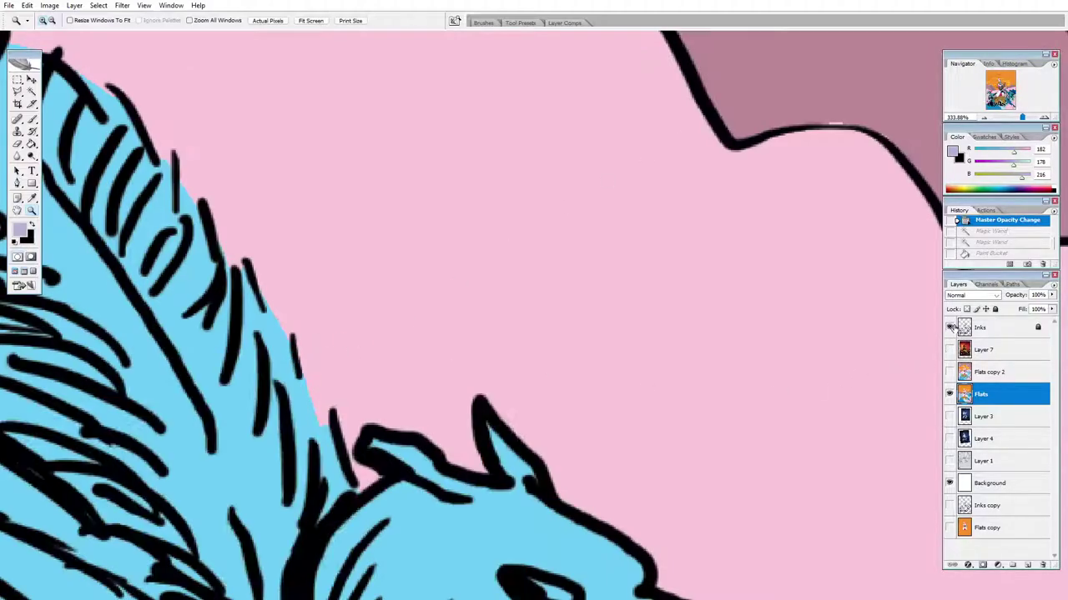
pyautogui.click(949, 327)
pyautogui.click(949, 327)
# - Check the document's pixel dimensions, print size and resolution in the Image Size dialog without changing them
pyautogui.click(52, 5)
pyautogui.click(92, 82)
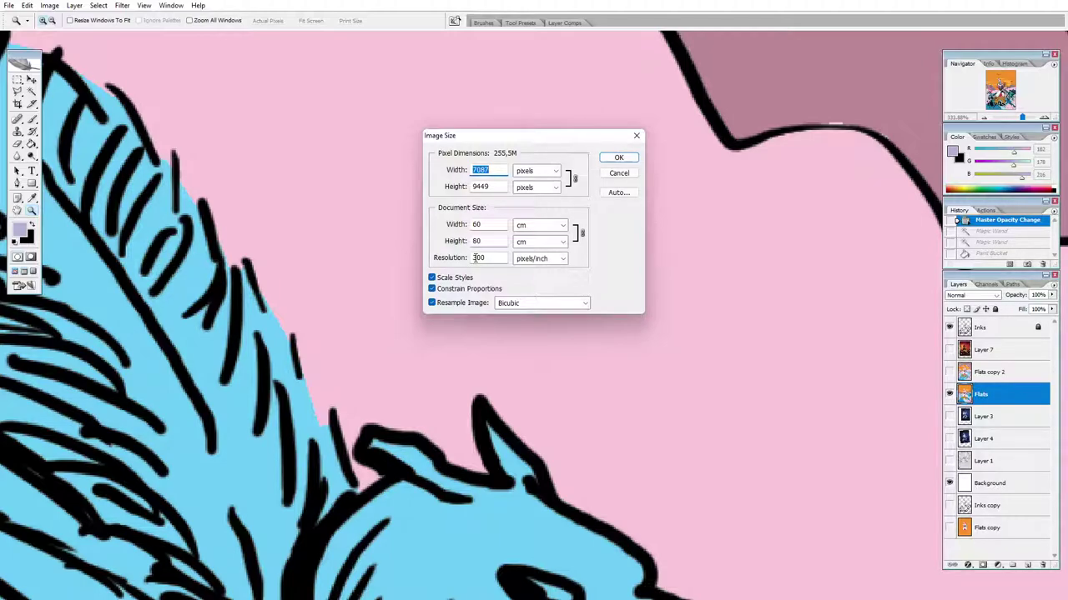
pyautogui.click(618, 160)
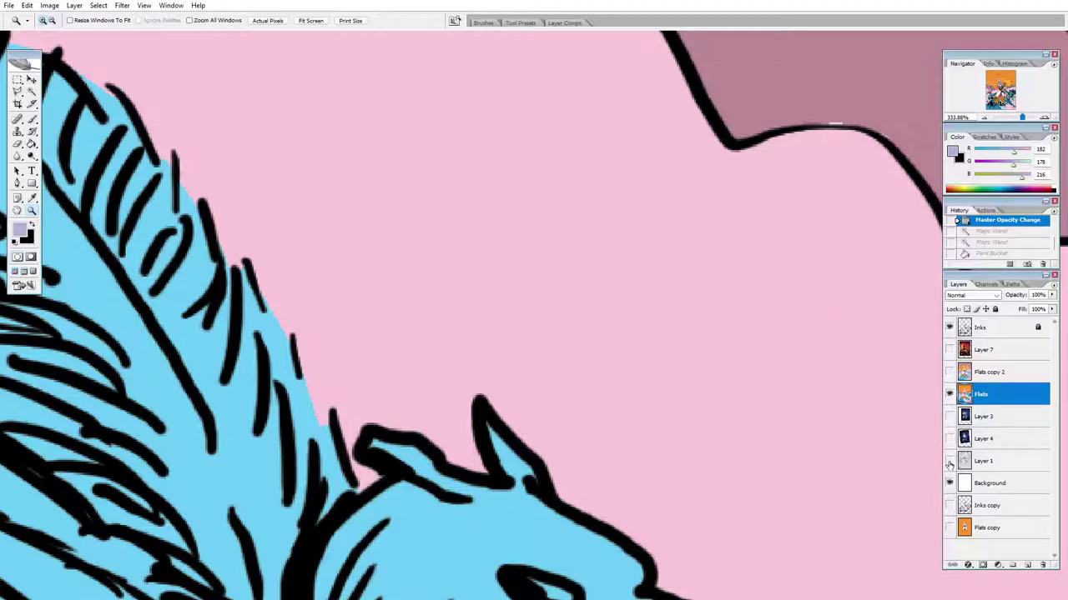
# - Show the Flats copy 2 layer and examine the plumed knight's rendered colours closely with the Inks hidden
pyautogui.doubleClick(16, 211)
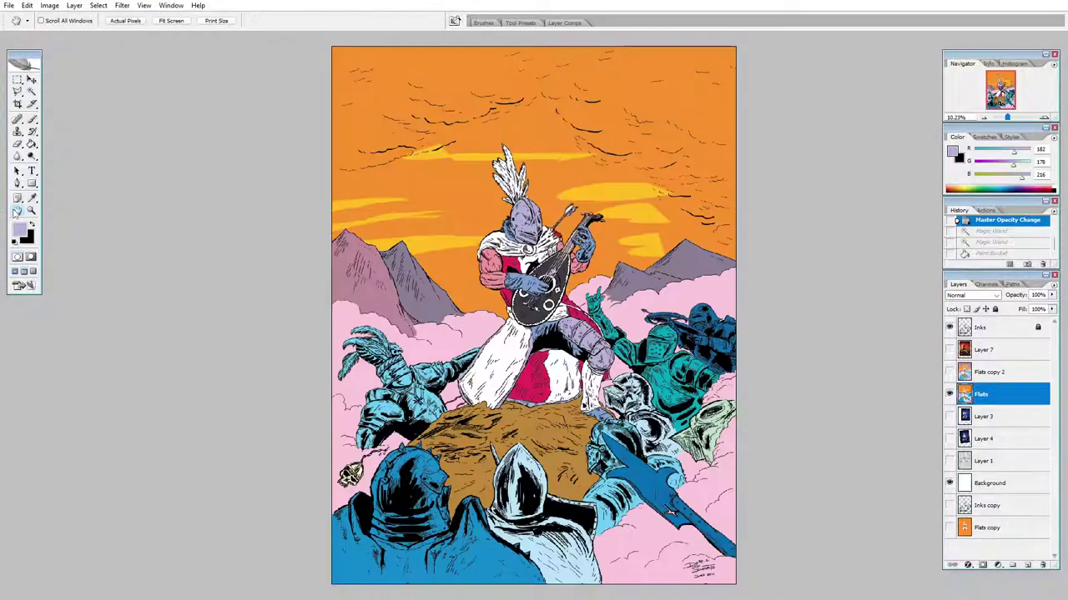
pyautogui.click(31, 211)
pyautogui.click(949, 373)
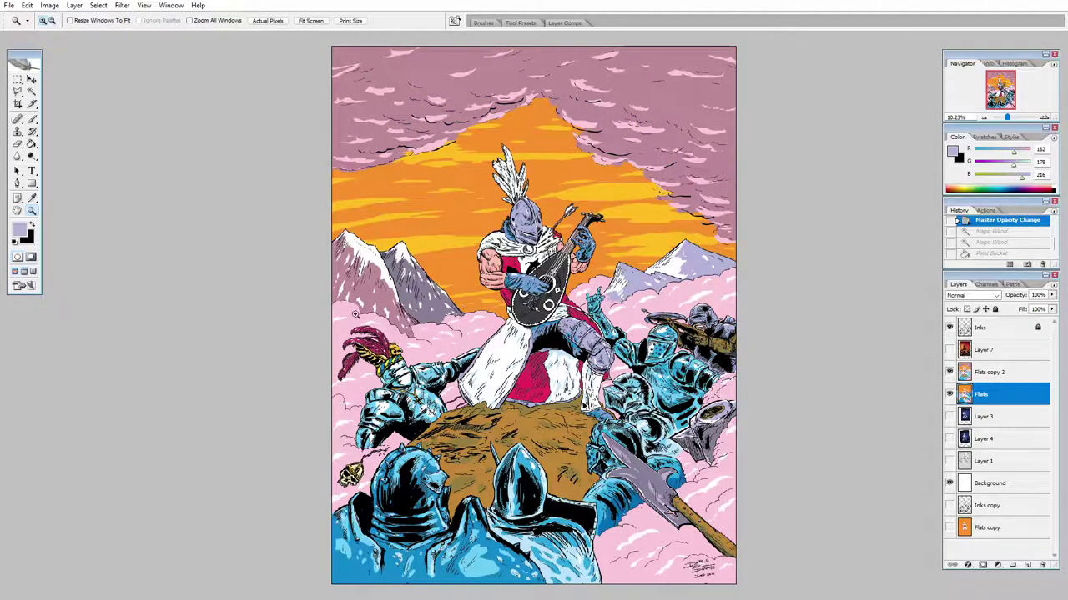
pyautogui.moveTo(445, 428); pyautogui.dragTo(364, 501)
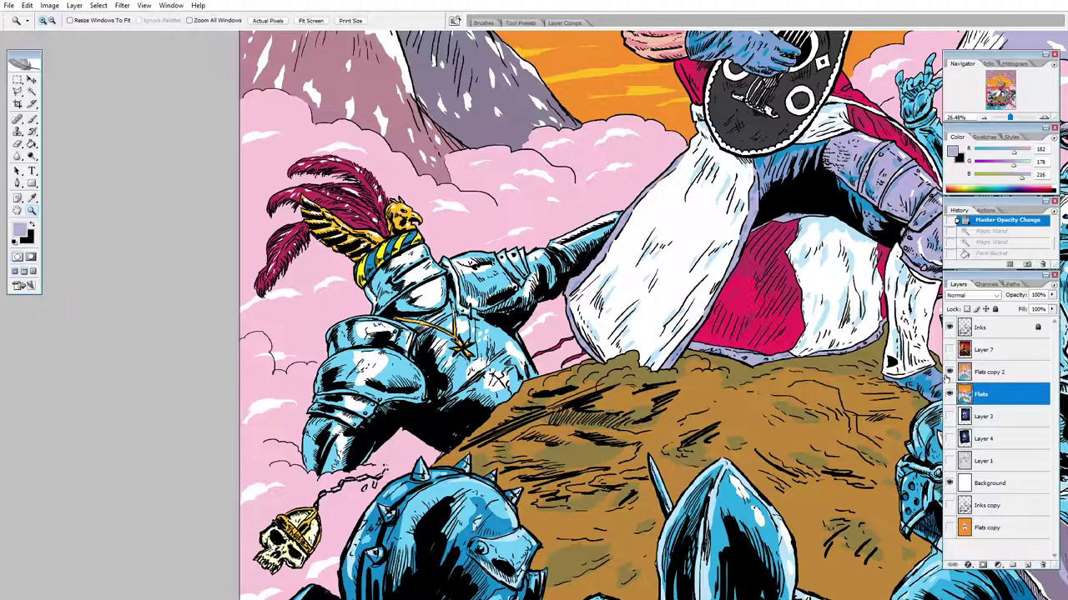
pyautogui.click(949, 327)
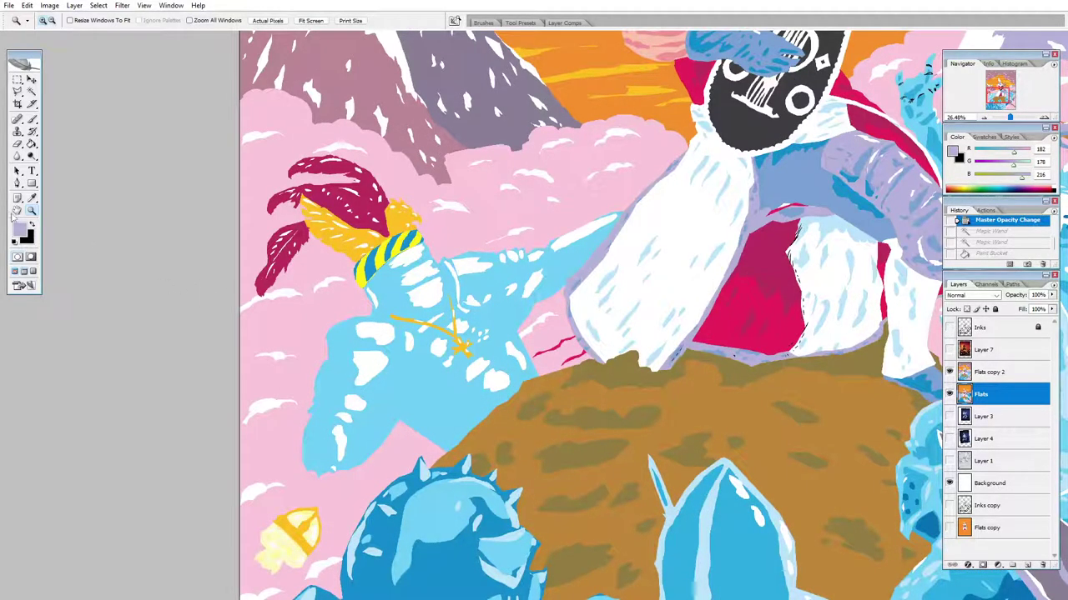
# - Compare the whole image with and without the Flats copy 2 layer while the Inks stay hidden
pyautogui.doubleClick(16, 212)
pyautogui.click(949, 373)
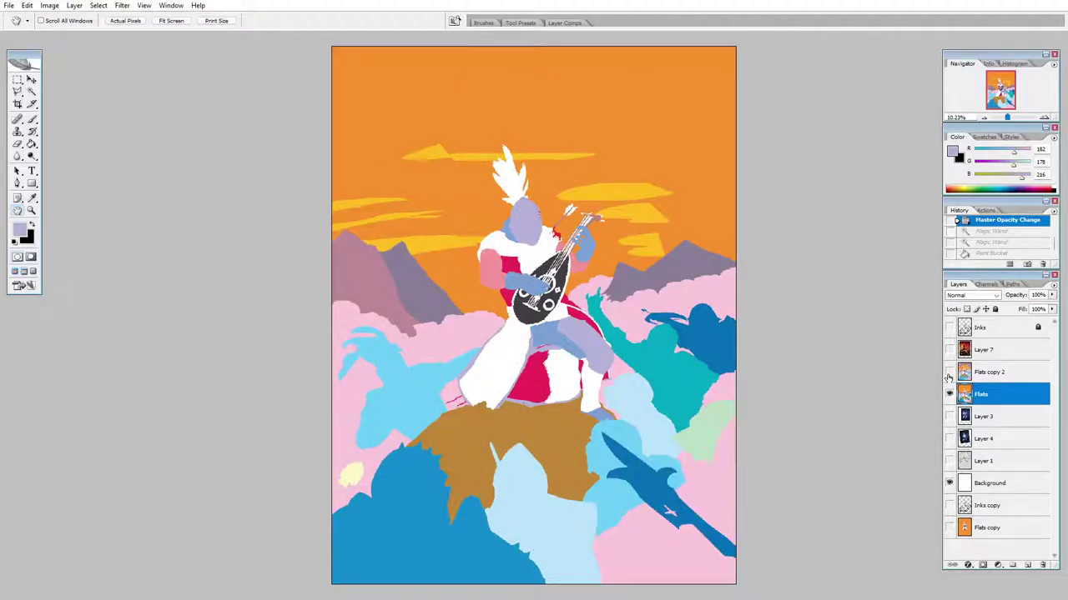
pyautogui.click(949, 372)
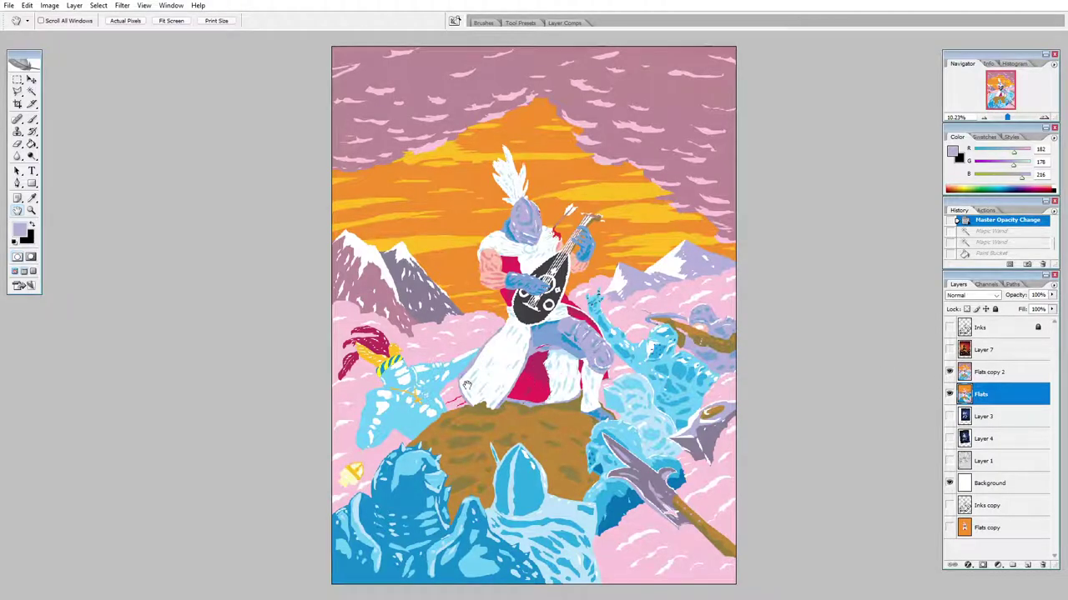
# - Magnify the pink cloud edge against the yellow sky to about 393% and compare it with the Inks shown and hidden
pyautogui.click(31, 211)
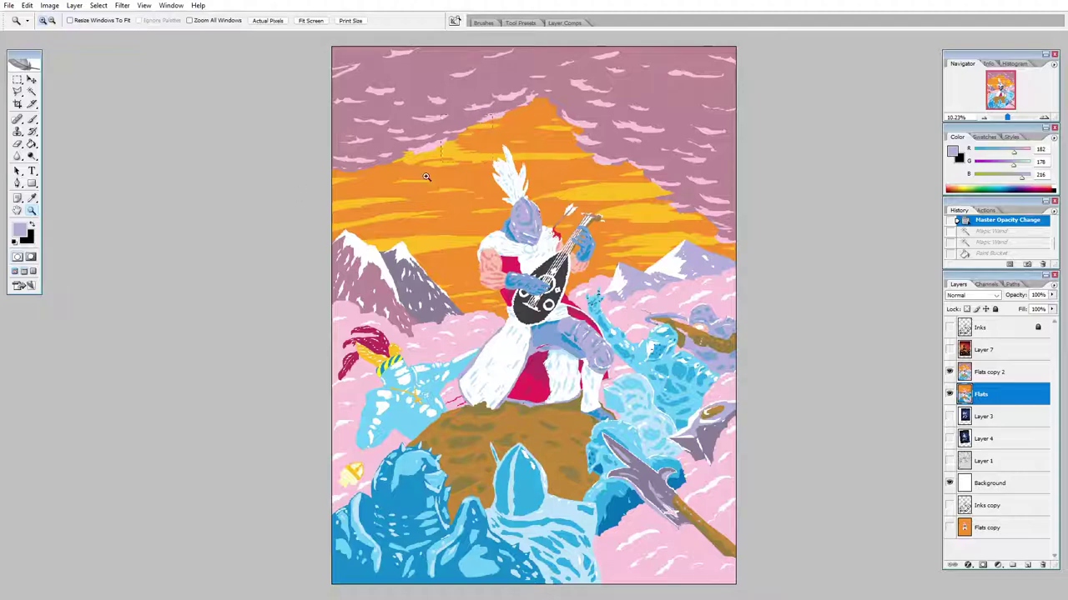
pyautogui.click(401, 201)
pyautogui.click(572, 231)
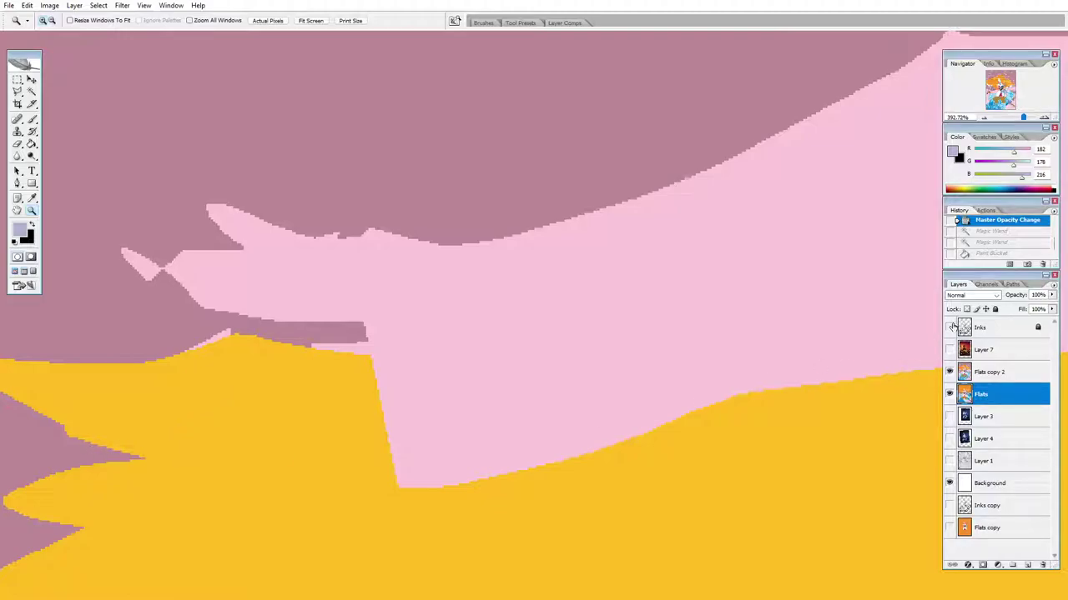
pyautogui.click(949, 327)
pyautogui.click(950, 327)
pyautogui.click(950, 327)
# - Examine the bard's helmet and fur collar with and without Inks, and inspect a blue helmet shadow's pixel edge at 1600%
pyautogui.doubleClick(18, 211)
pyautogui.click(32, 210)
pyautogui.moveTo(476, 201); pyautogui.dragTo(508, 282)
pyautogui.moveTo(809, 138); pyautogui.dragTo(546, 375)
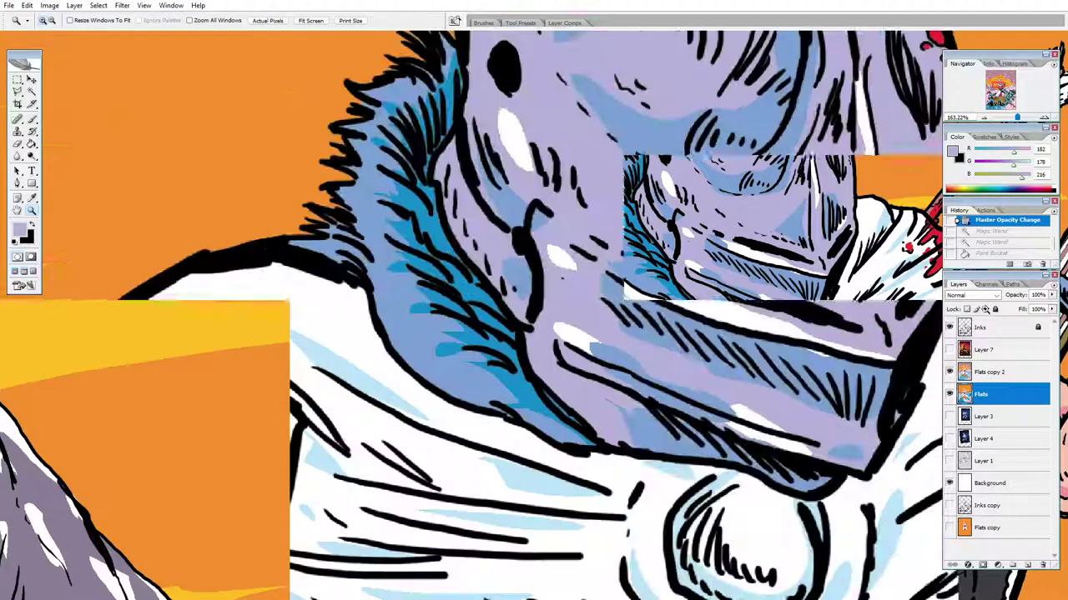
pyautogui.click(949, 327)
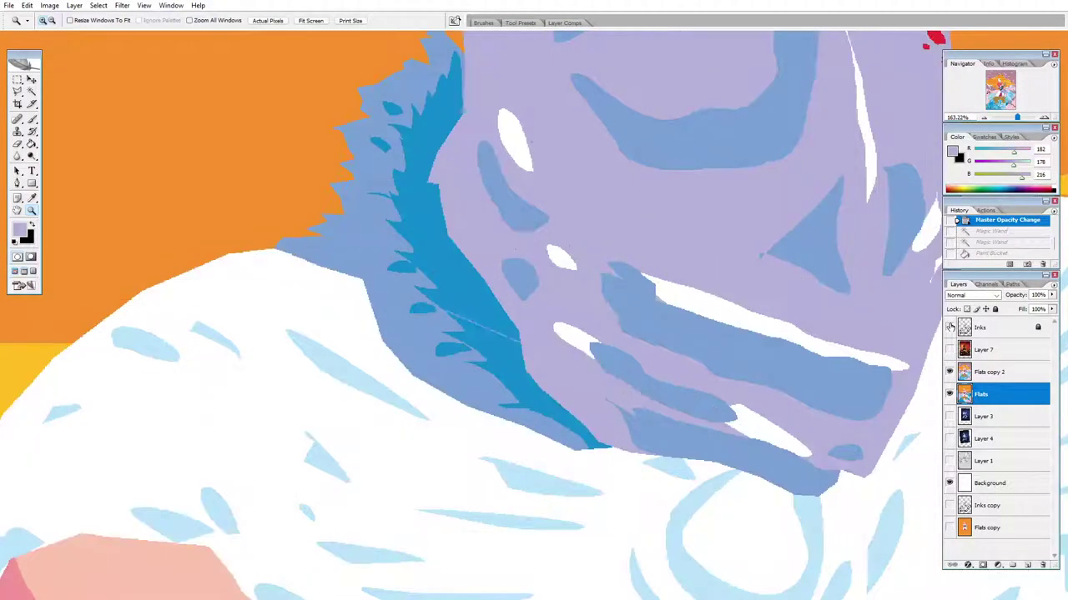
pyautogui.click(949, 327)
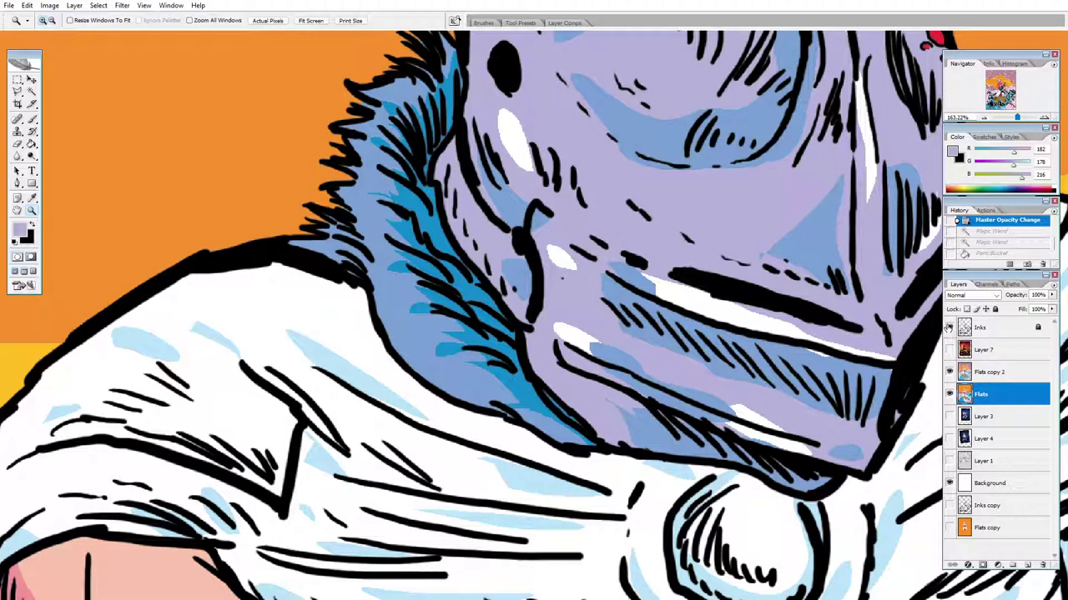
pyautogui.moveTo(820, 256); pyautogui.dragTo(787, 277)
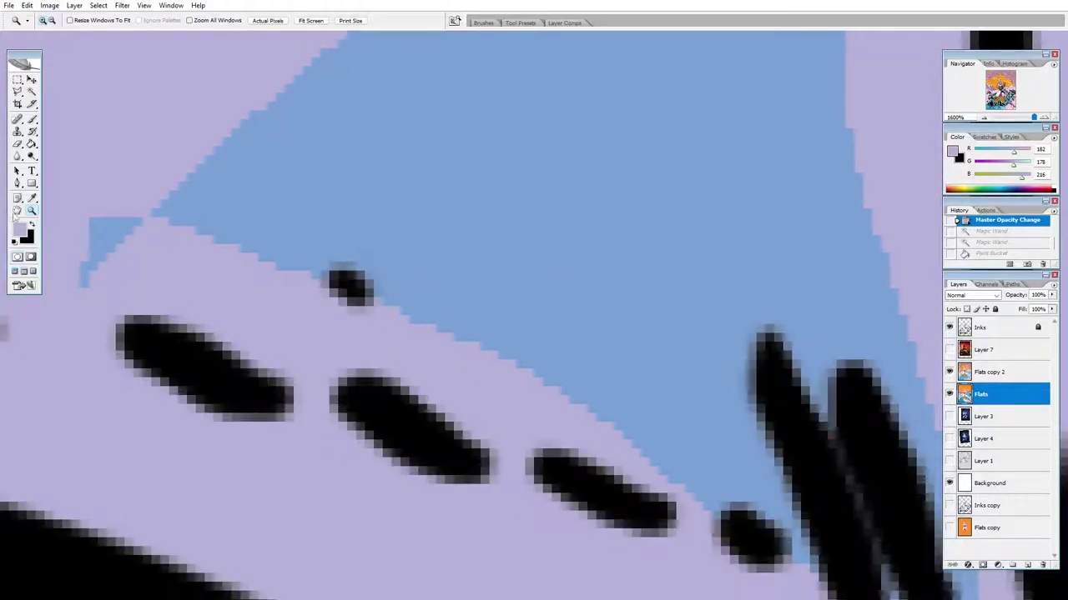
pyautogui.doubleClick(16, 210)
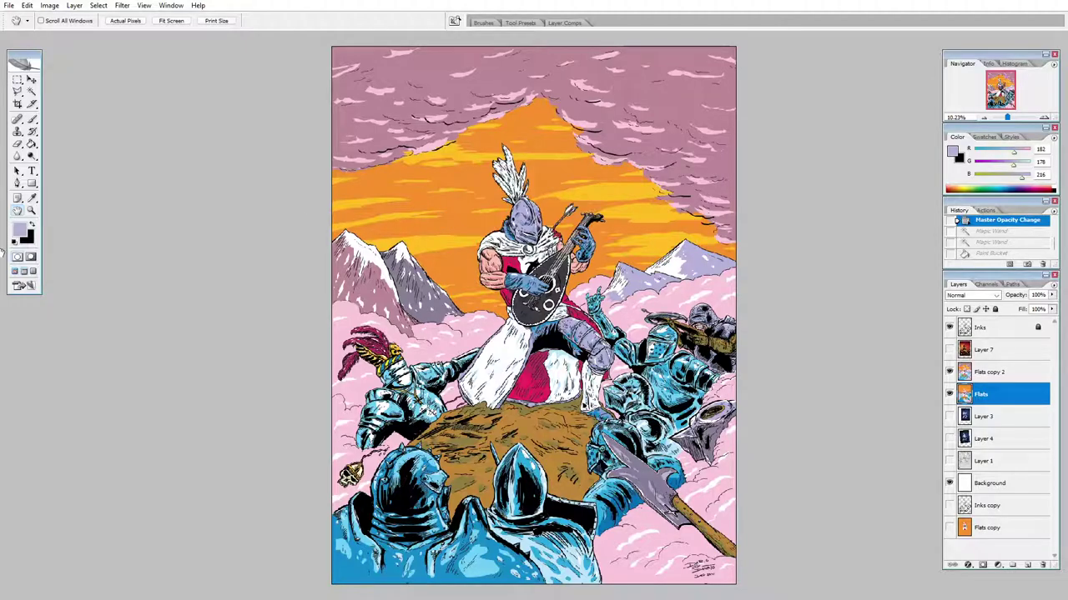
# - Open the finished Final_RGB JPG of the illustration from the 3_Finished JPG folder and move its window clear of the tools
pyautogui.click(50, 5)
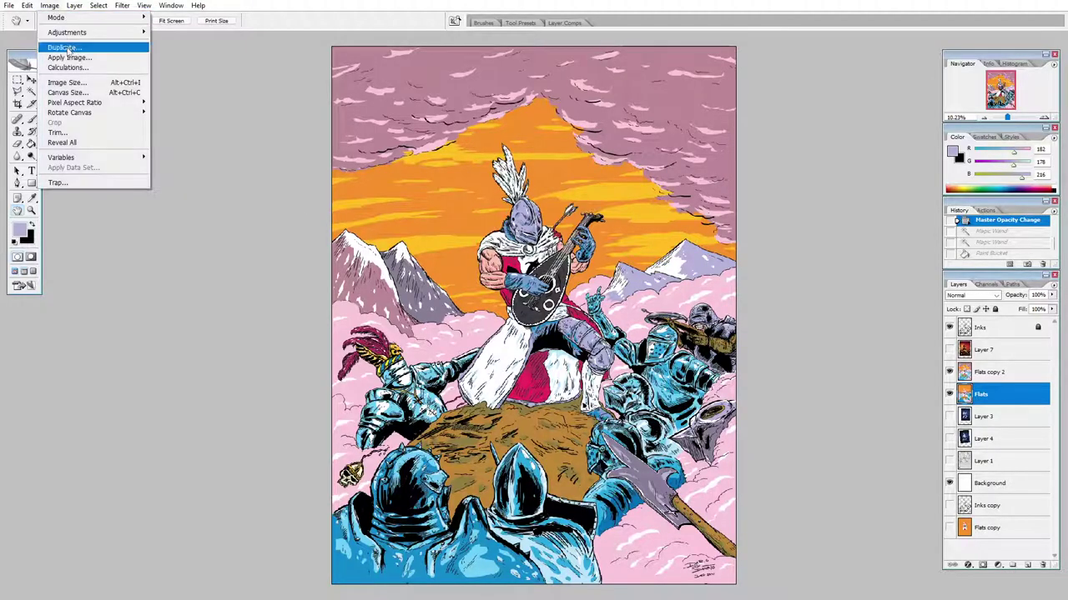
pyautogui.click(7, 5)
pyautogui.click(12, 28)
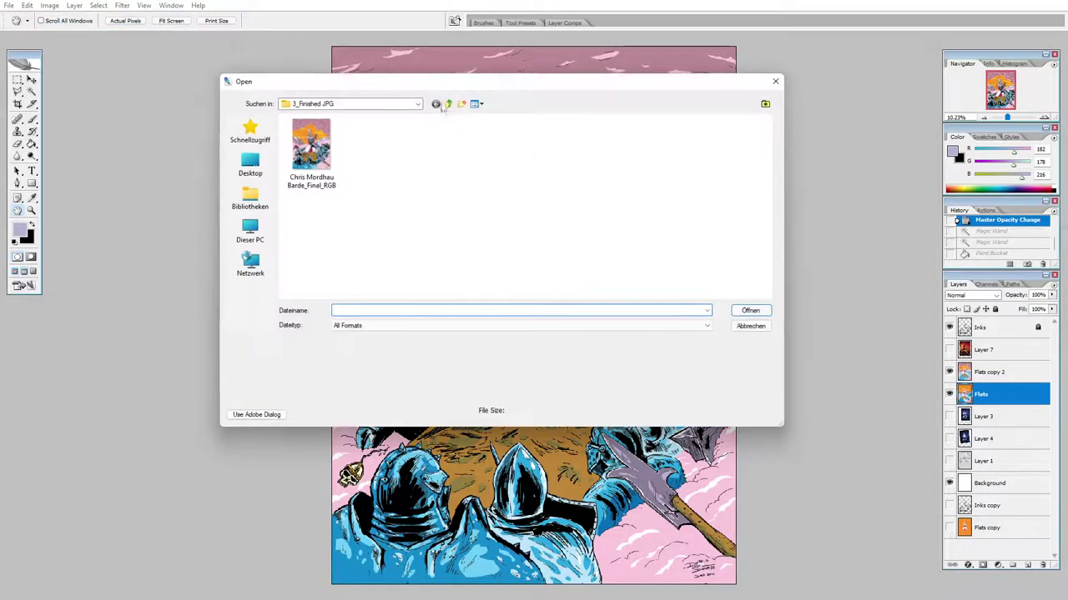
pyautogui.click(311, 150)
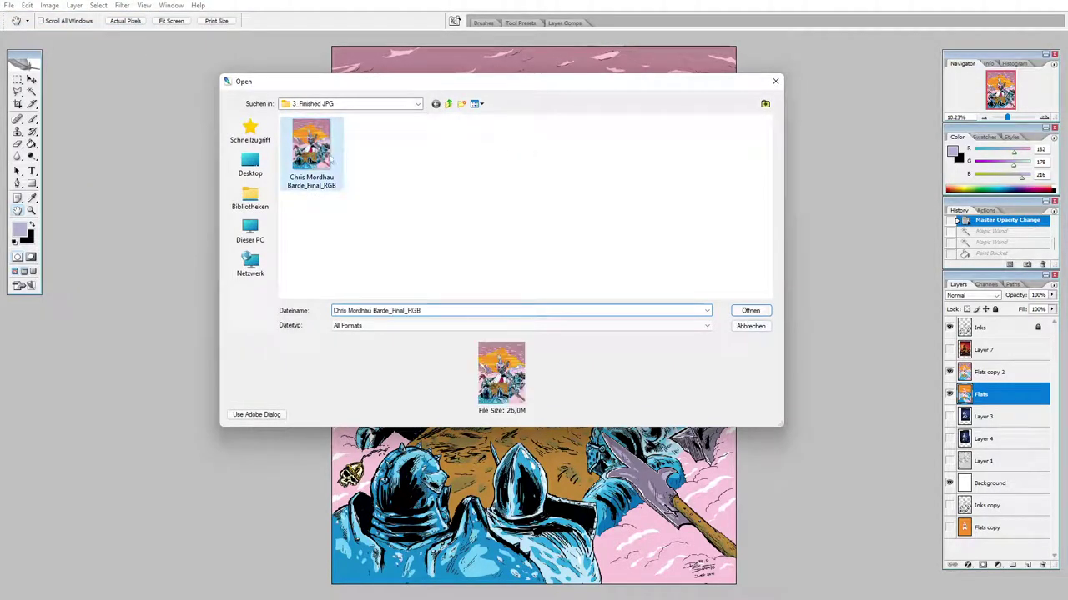
pyautogui.click(750, 311)
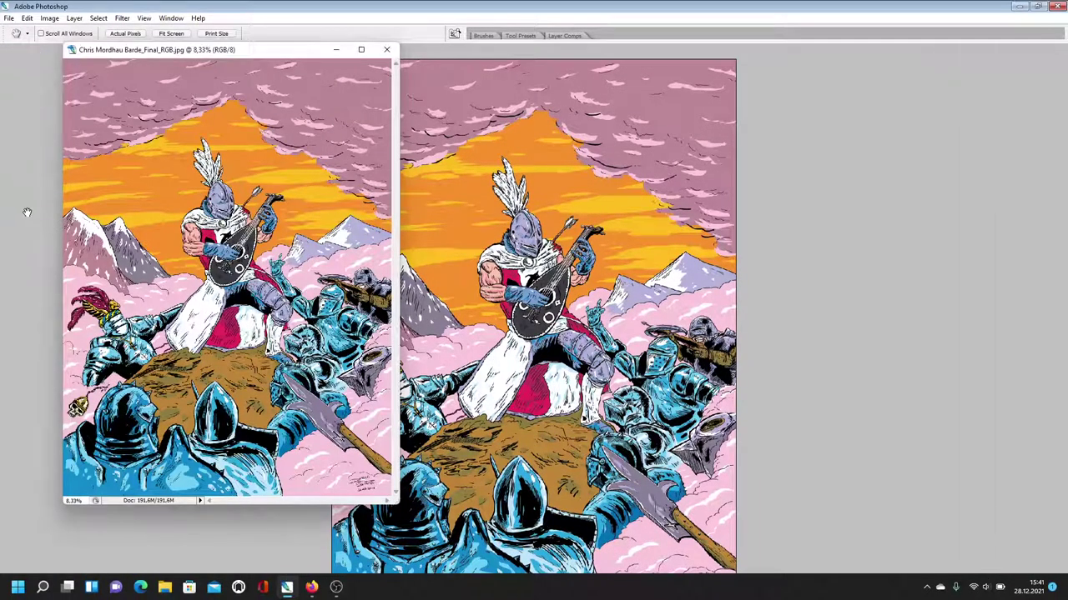
pyautogui.moveTo(267, 50); pyautogui.dragTo(392, 55)
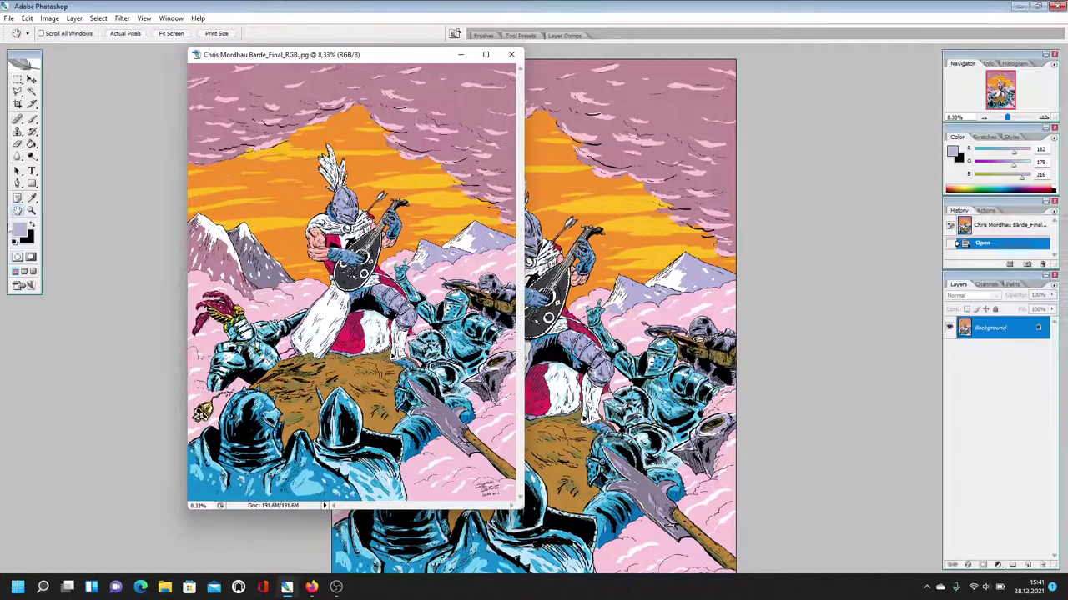
# - Examine the JPG's bard at about 31% and an orange-yellow sky edge at about 739%, and return to the whole image
pyautogui.click(32, 210)
pyautogui.moveTo(319, 158); pyautogui.dragTo(407, 277)
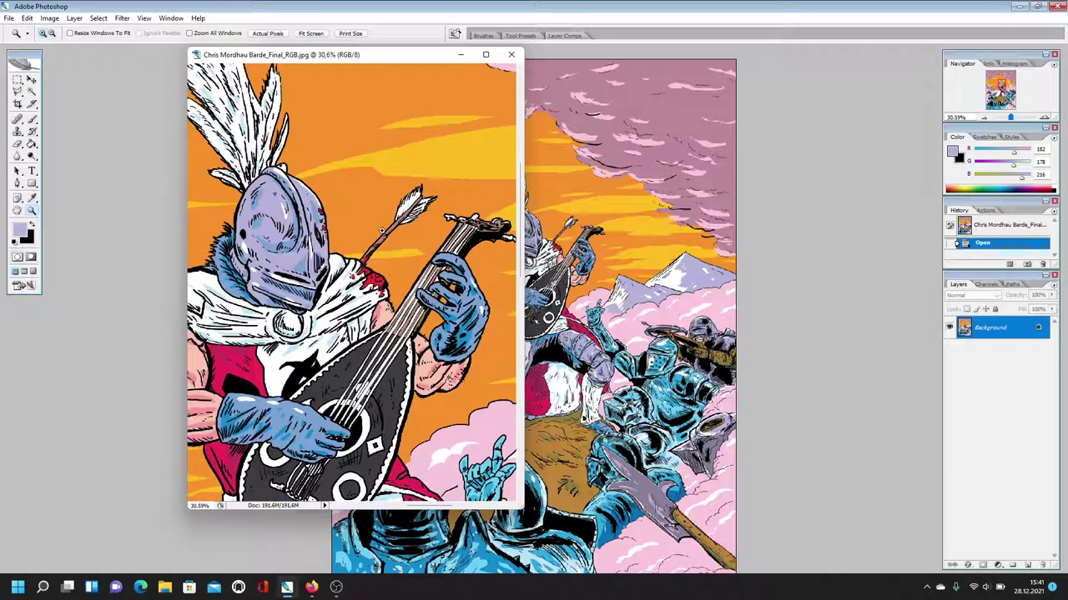
pyautogui.moveTo(413, 154); pyautogui.dragTo(310, 256)
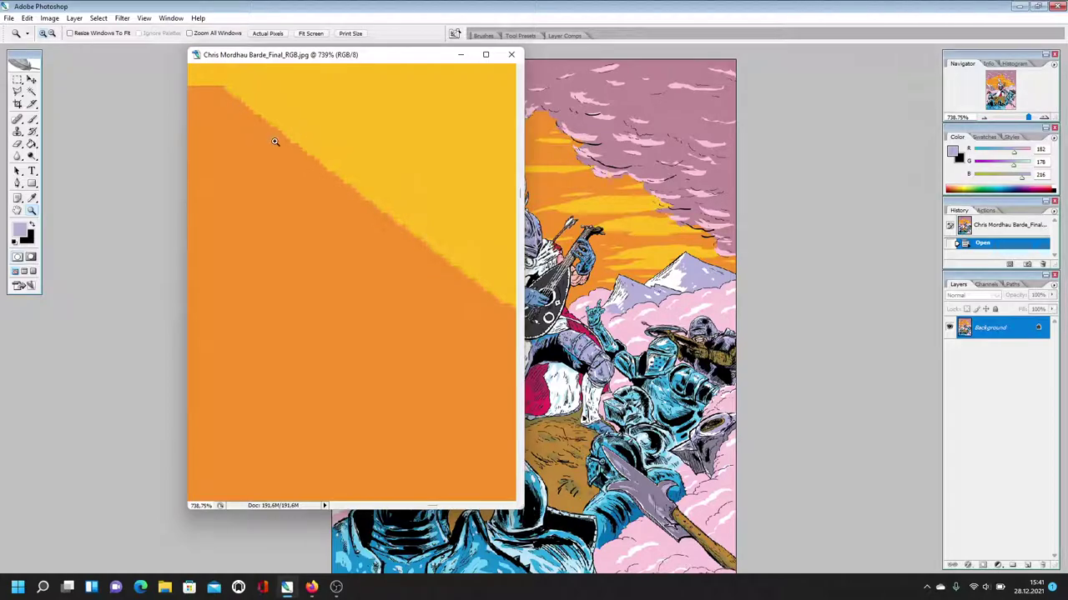
pyautogui.doubleClick(16, 210)
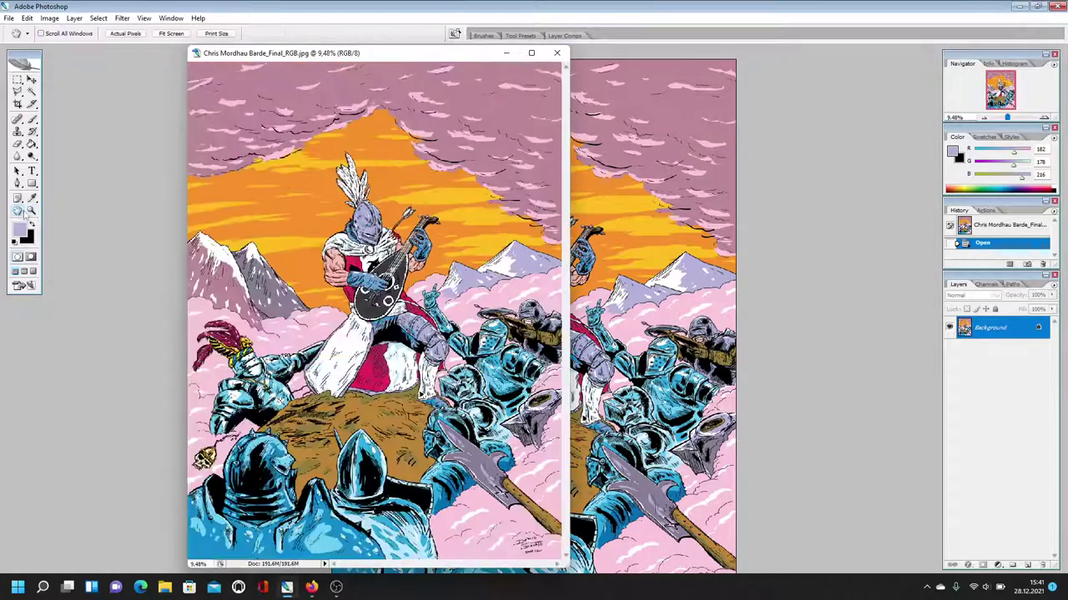
# - Examine the JPG's bard forearm and blue glove up to about 295%, and return to the whole image
pyautogui.click(32, 210)
pyautogui.moveTo(368, 246); pyautogui.dragTo(354, 317)
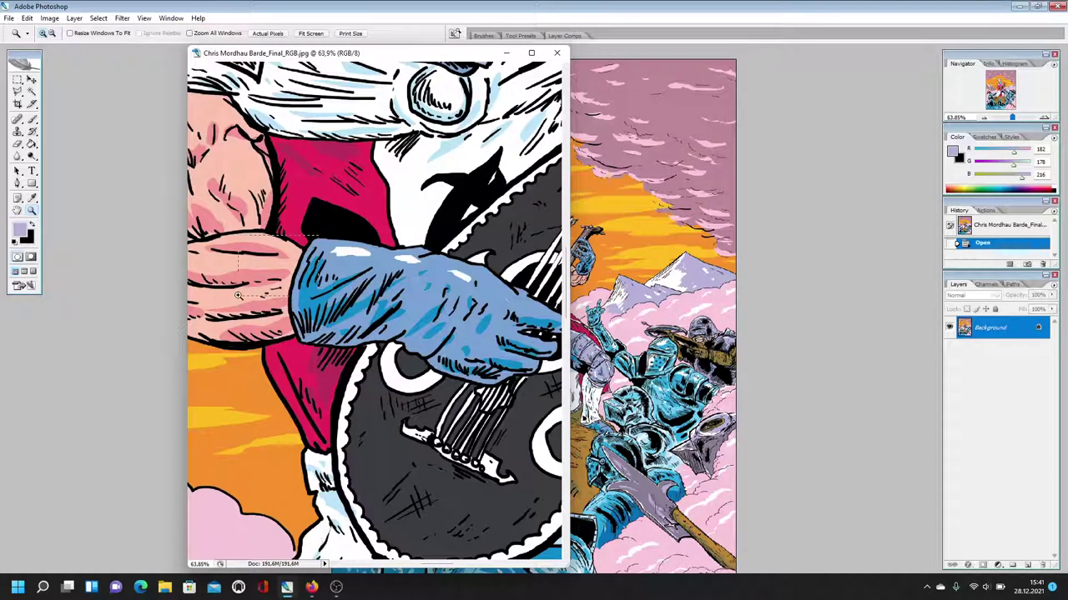
pyautogui.moveTo(239, 295); pyautogui.dragTo(240, 296)
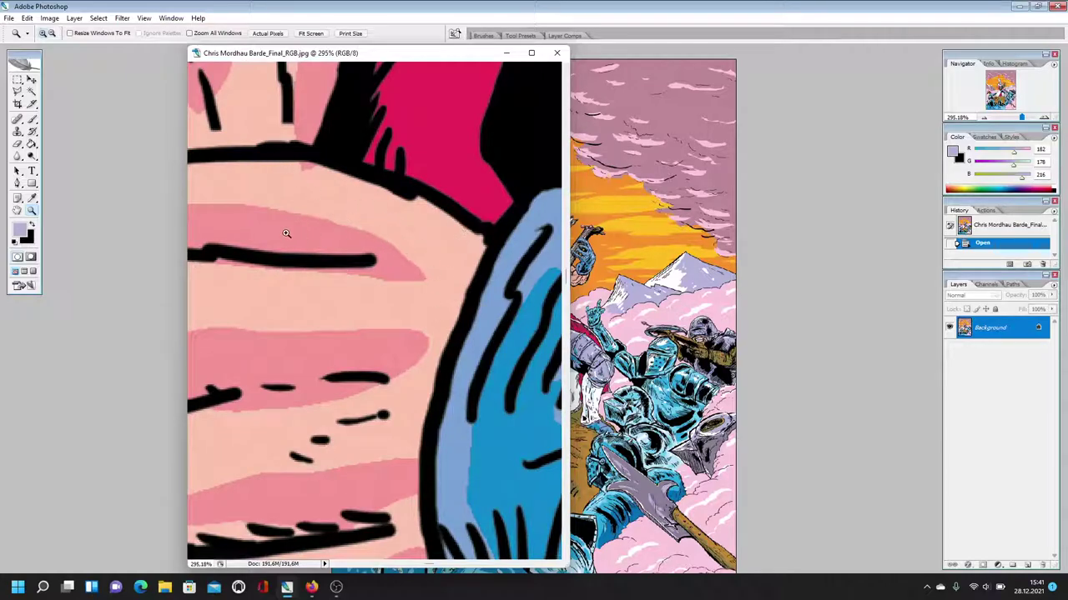
pyautogui.doubleClick(18, 212)
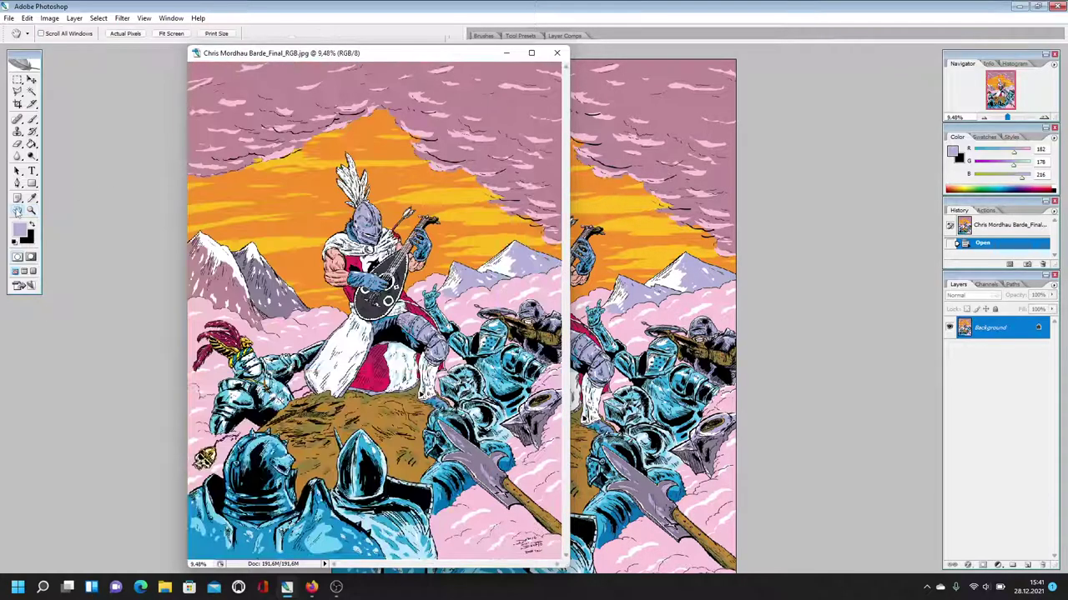
# - Examine the JPG's pink cloud edge against the yellow sky at about 337%, and return to the whole image
pyautogui.click(33, 212)
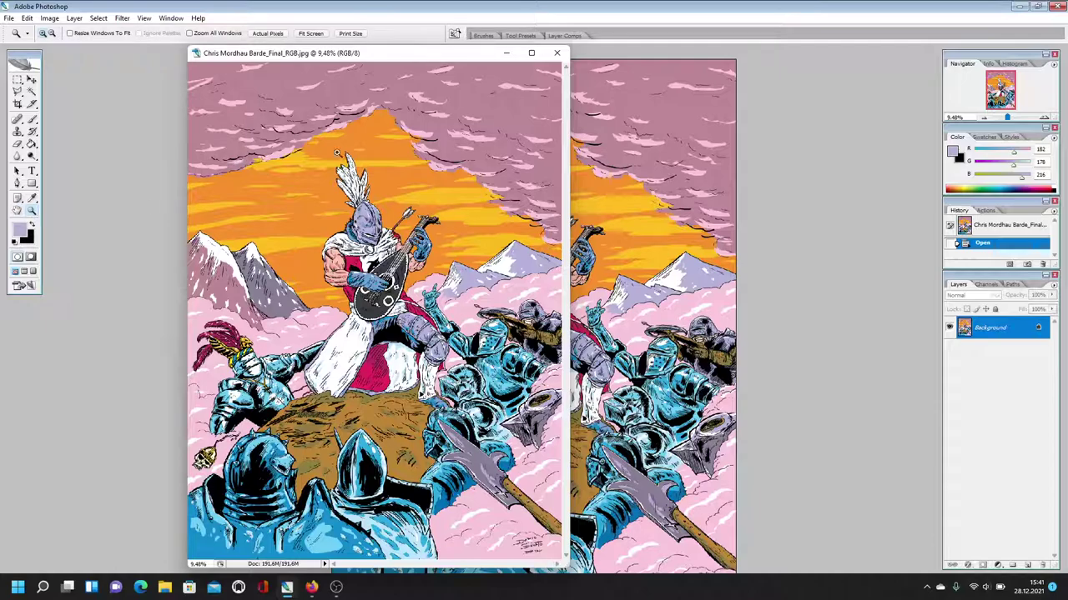
pyautogui.click(275, 188)
pyautogui.click(297, 283)
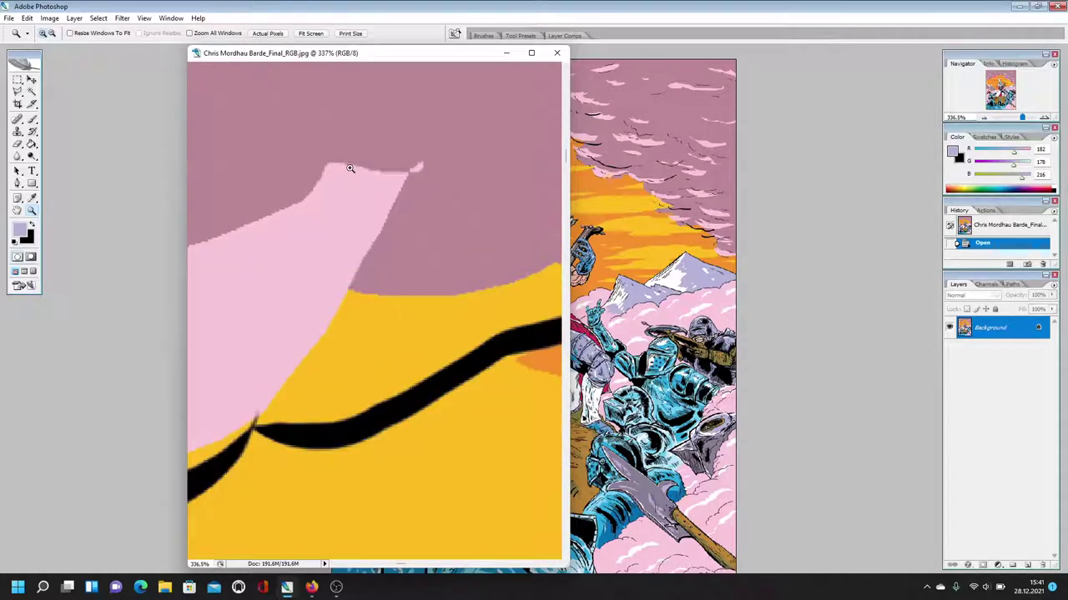
pyautogui.click(16, 211)
pyautogui.doubleClick(17, 211)
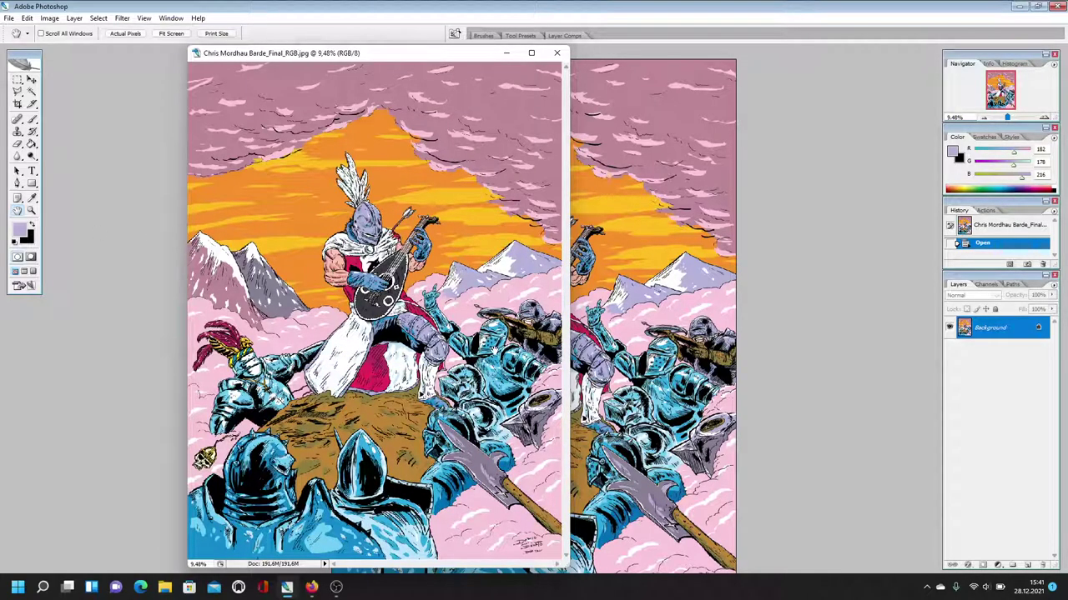
# - Show the JPG at print size with the tools and palettes hidden and its window widened across the workspace
pyautogui.click(32, 211)
pyautogui.click(350, 33)
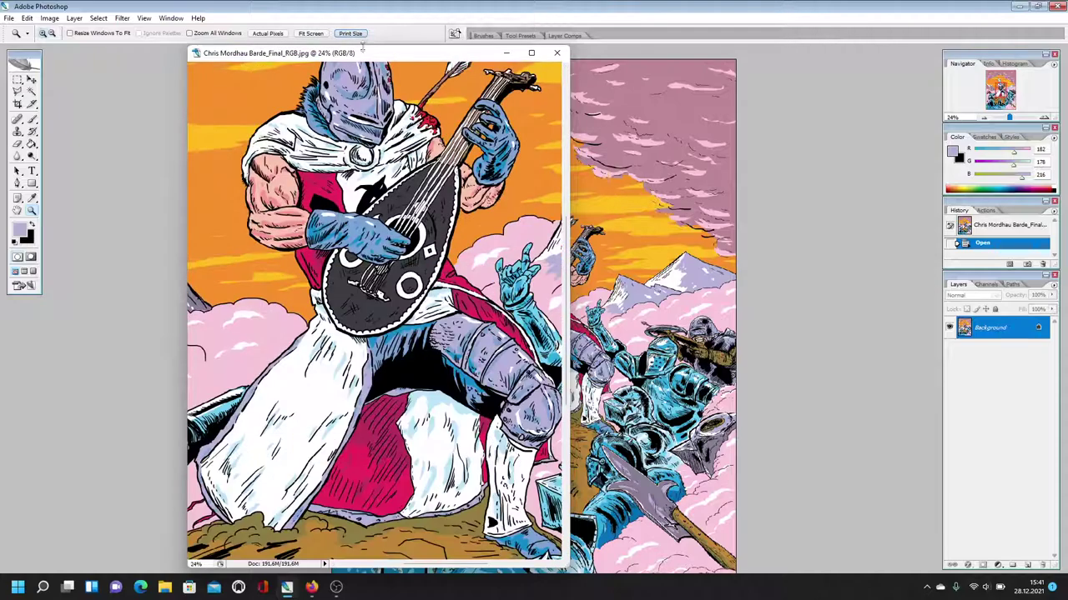
pyautogui.press('Tab')
pyautogui.moveTo(568, 183); pyautogui.dragTo(1062, 183)
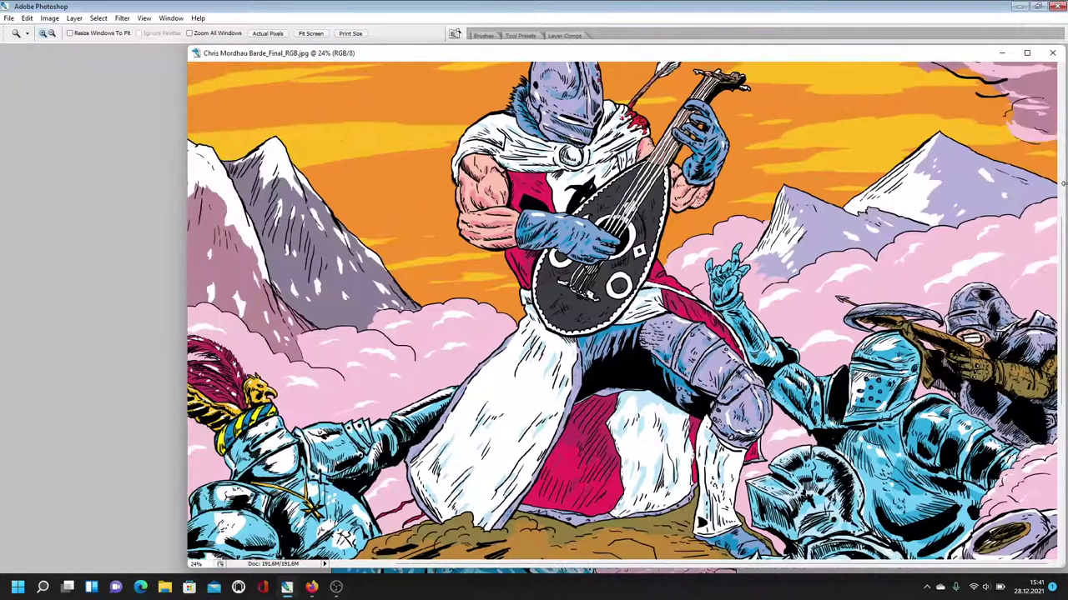
# - Examine the print-size JPG from the foreground knights up to the sky, restore the palettes and fit the whole image in view
pyautogui.scroll(-4, 367, 357)
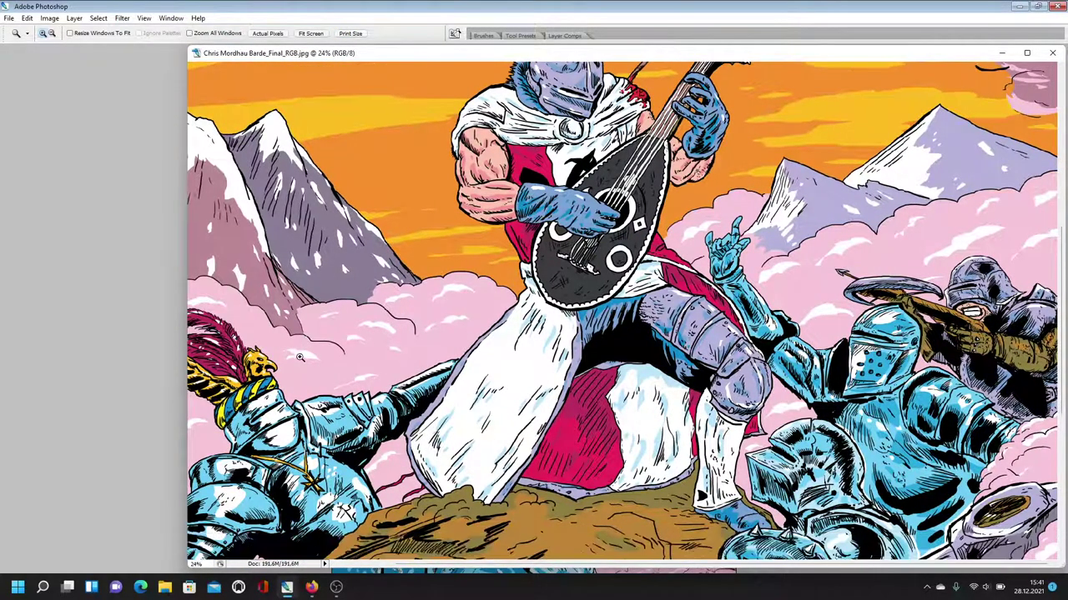
pyautogui.scroll(-4, 702, 365)
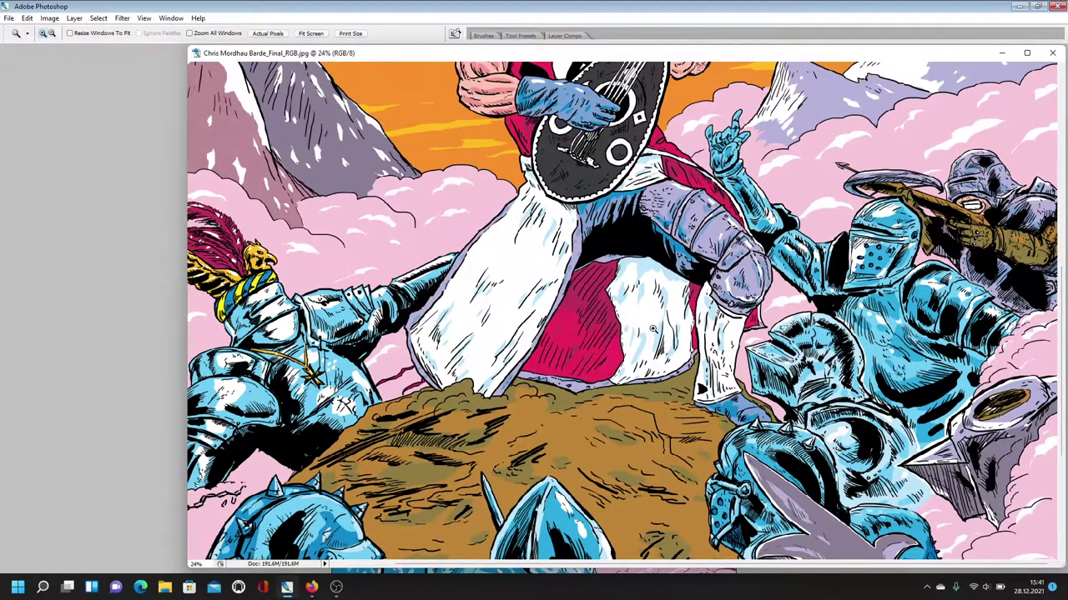
pyautogui.press('space')
pyautogui.moveTo(656, 331); pyautogui.dragTo(369, 294)
pyautogui.moveTo(847, 142); pyautogui.dragTo(606, 599)
pyautogui.scroll(5, 622, 314)
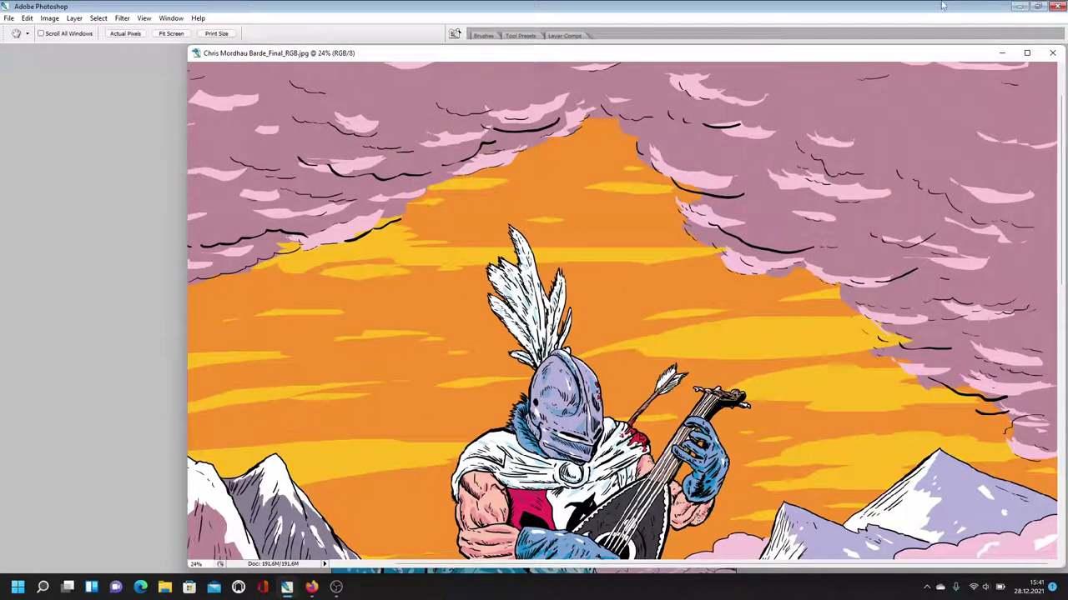
pyautogui.press('Tab')
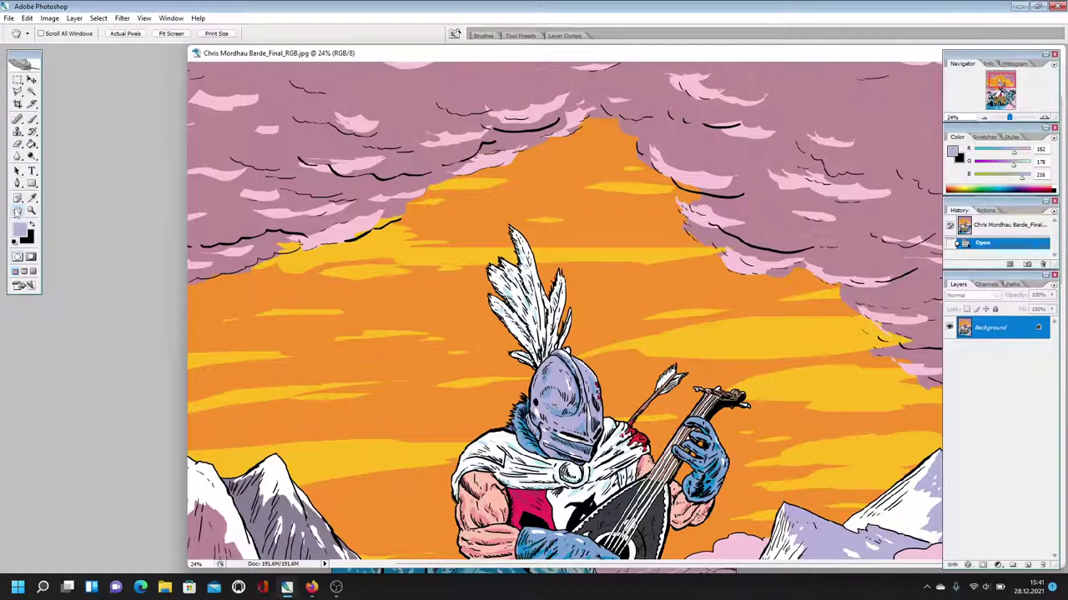
pyautogui.doubleClick(17, 212)
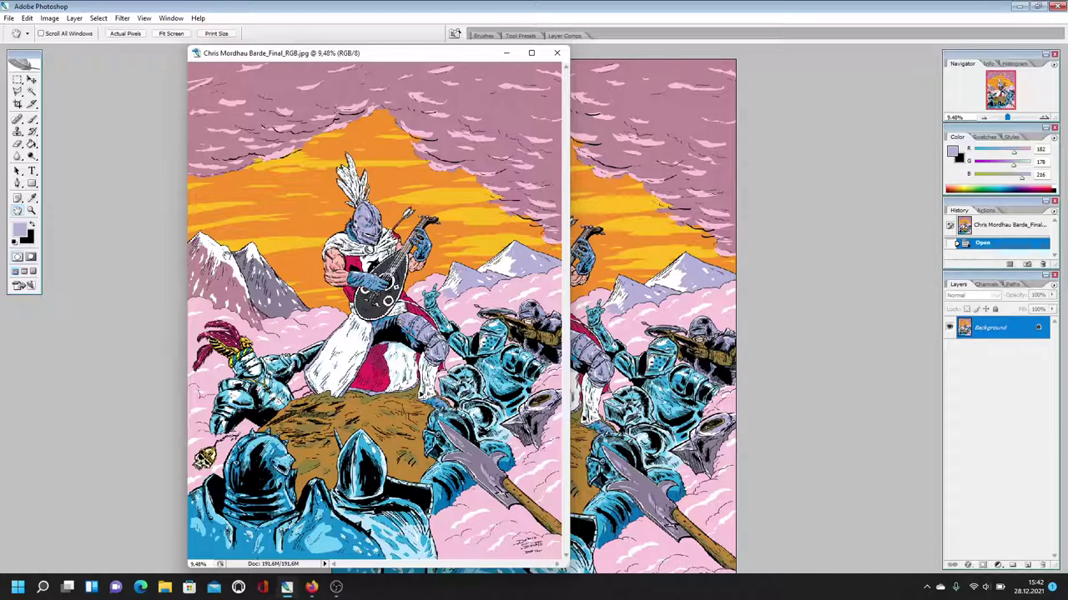
# - View the JPG at 12.5% in a widened window down to its lower edge, and minimise Photoshop to reach the OBS recording window
pyautogui.click(31, 210)
pyautogui.click(309, 221)
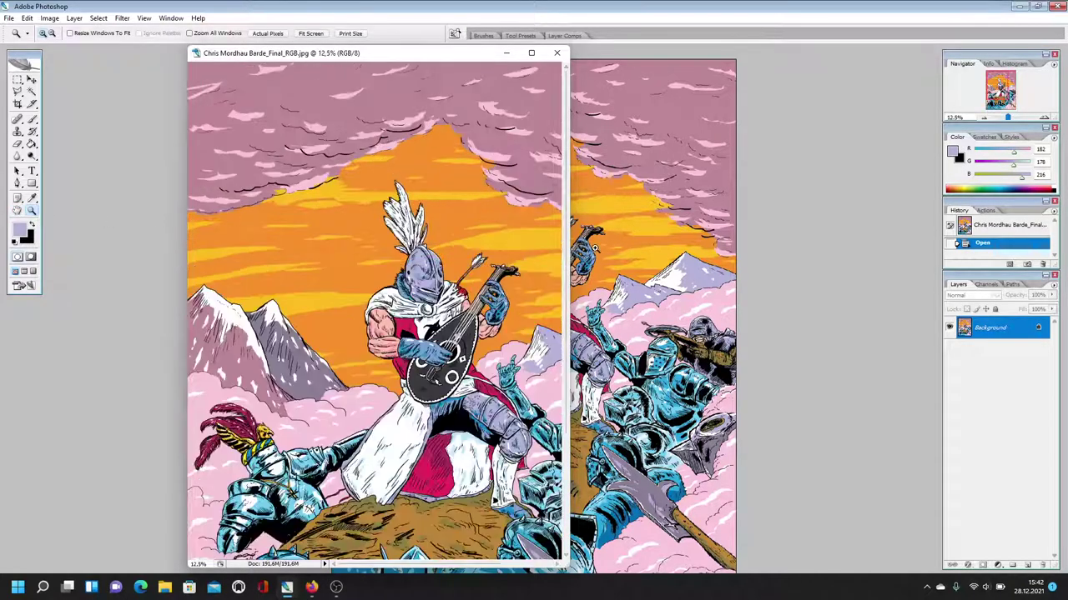
pyautogui.moveTo(568, 251); pyautogui.dragTo(832, 251)
pyautogui.scroll(-4, 832, 250)
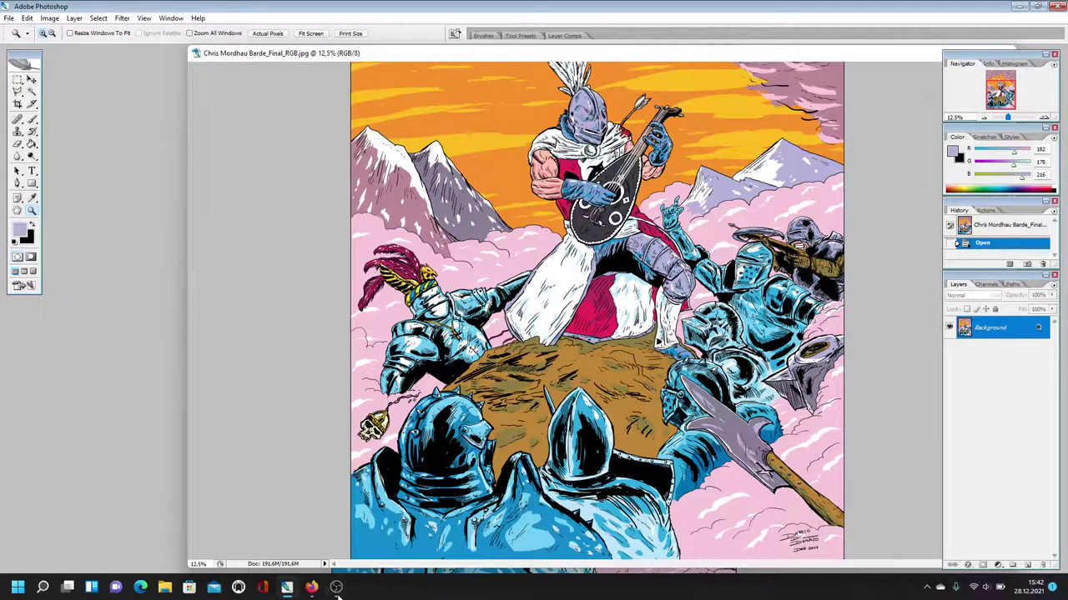
pyautogui.click(1018, 8)
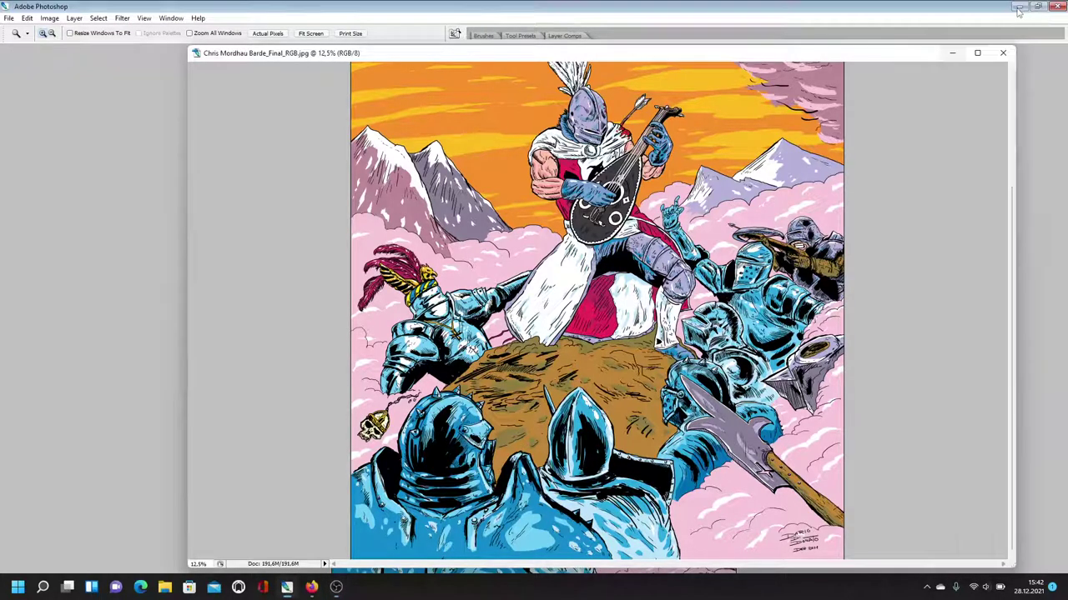
pyautogui.click(1018, 7)
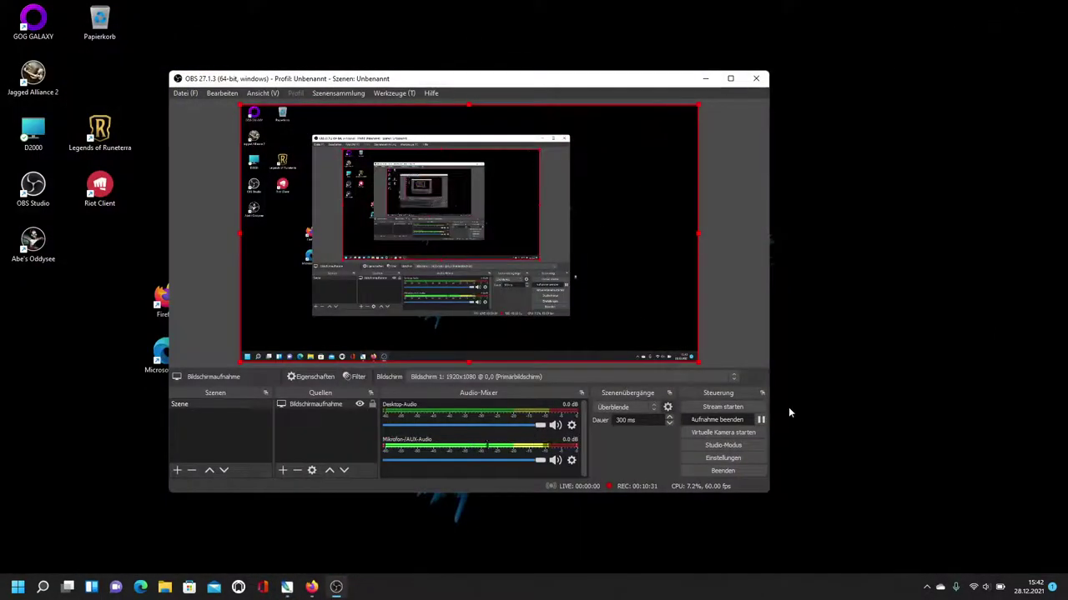